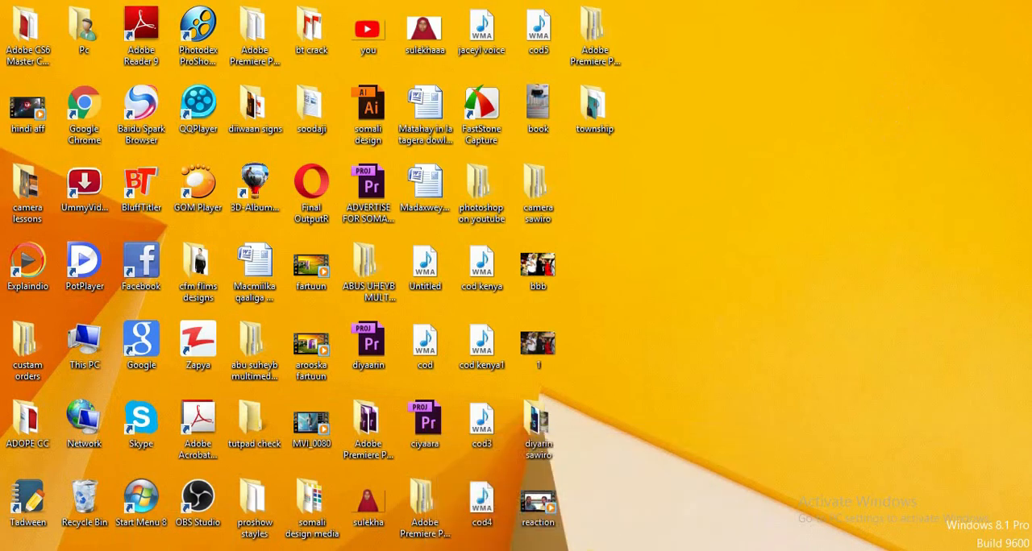
- View the finished fitness centre poster in Windows Photo Viewer, and minimize the viewer
{"action": "mouse_move", "coordinate": [597, 550]}
{"action": "left_click", "coordinate": [680, 498]}
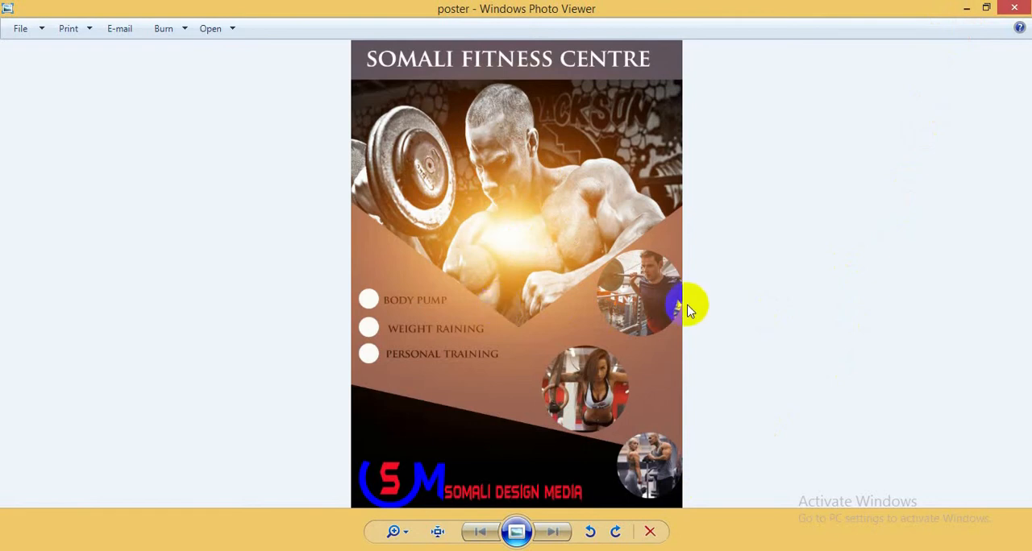
{"action": "left_click", "coordinate": [967, 8]}
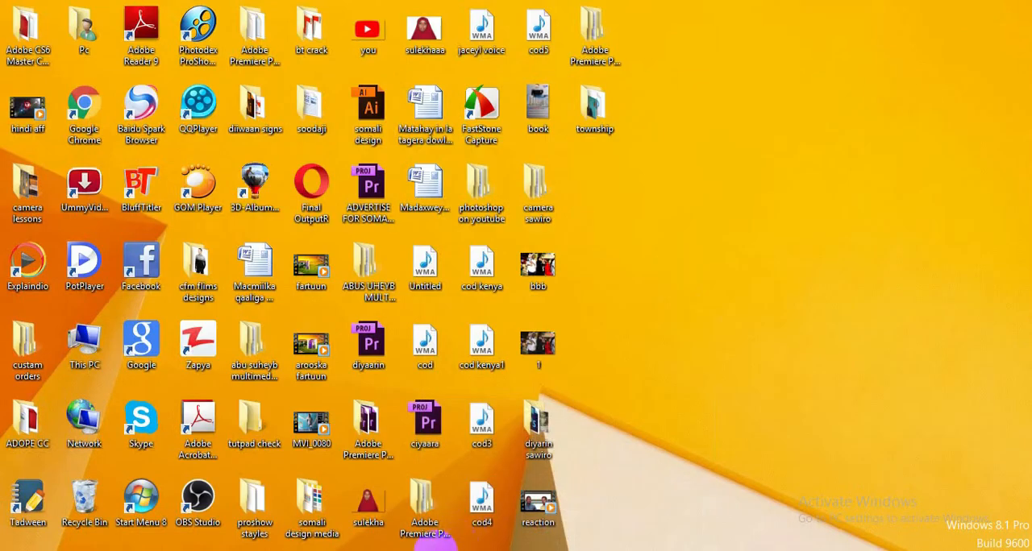
- Switch to Photoshop and create a new A4 document, 210 by 297 mm at 300 pixels/inch, RGB Color, with a white background
{"action": "left_click", "coordinate": [409, 549]}
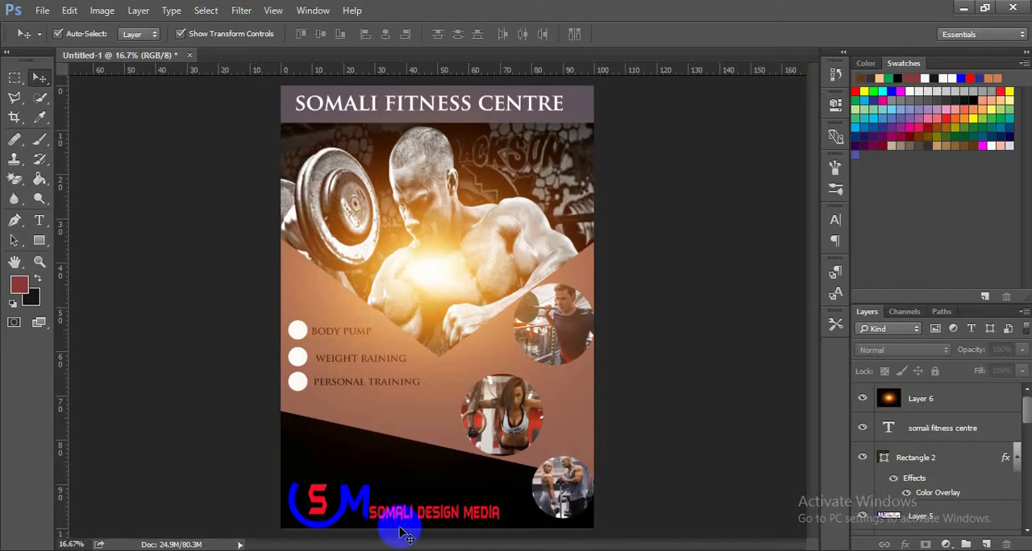
{"action": "left_click", "coordinate": [44, 11]}
{"action": "left_click", "coordinate": [57, 26]}
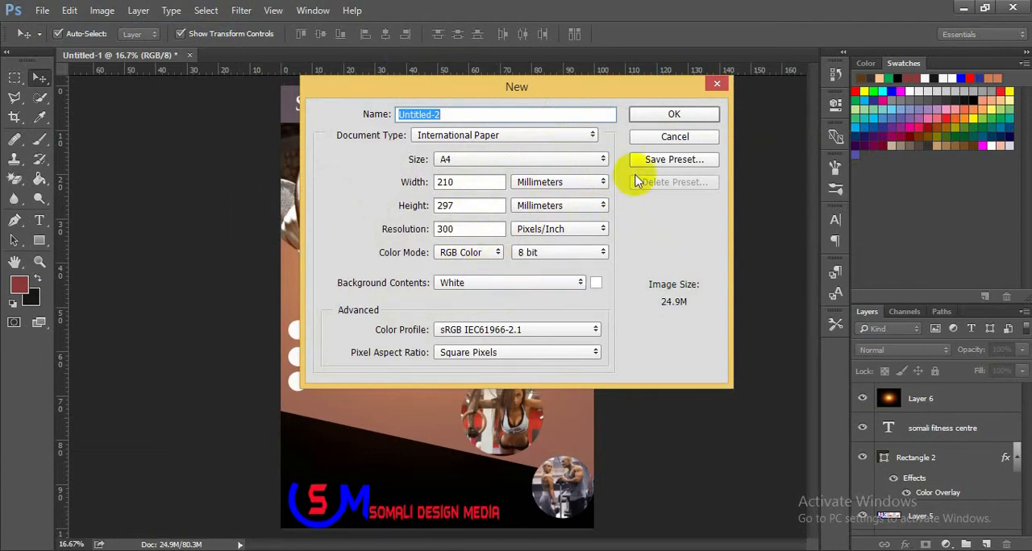
{"action": "left_click", "coordinate": [652, 117]}
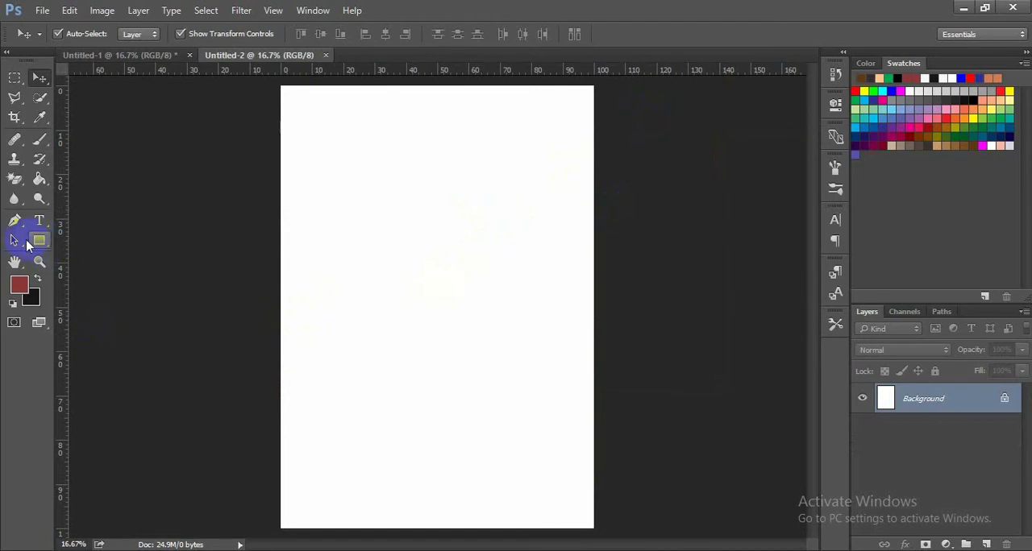
- Draw a rectangle about 2475 by 624 px across the bottom of the page and fill it with near-black
{"action": "left_click", "coordinate": [39, 242]}
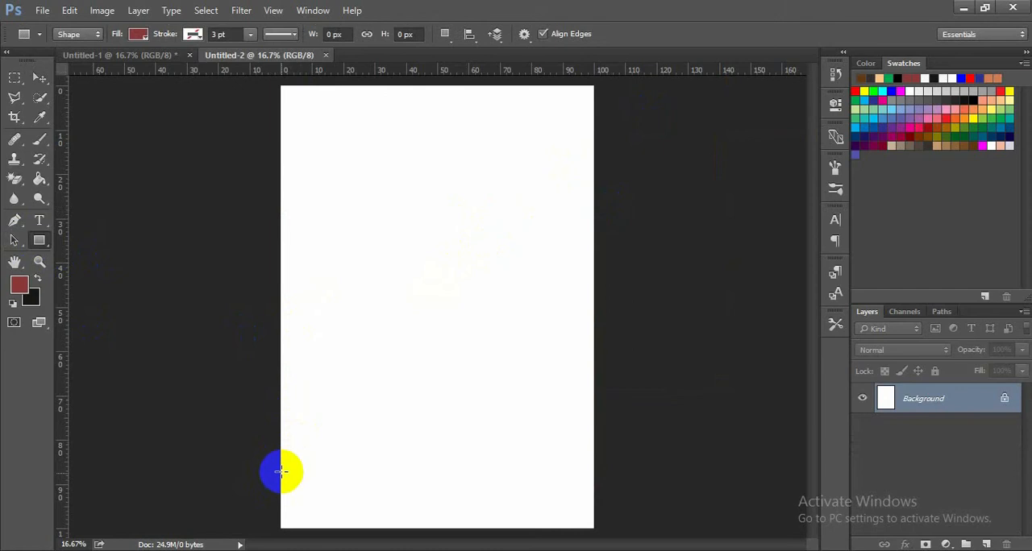
{"action": "left_click_drag", "start_coordinate": [282, 448], "coordinate": [594, 530]}
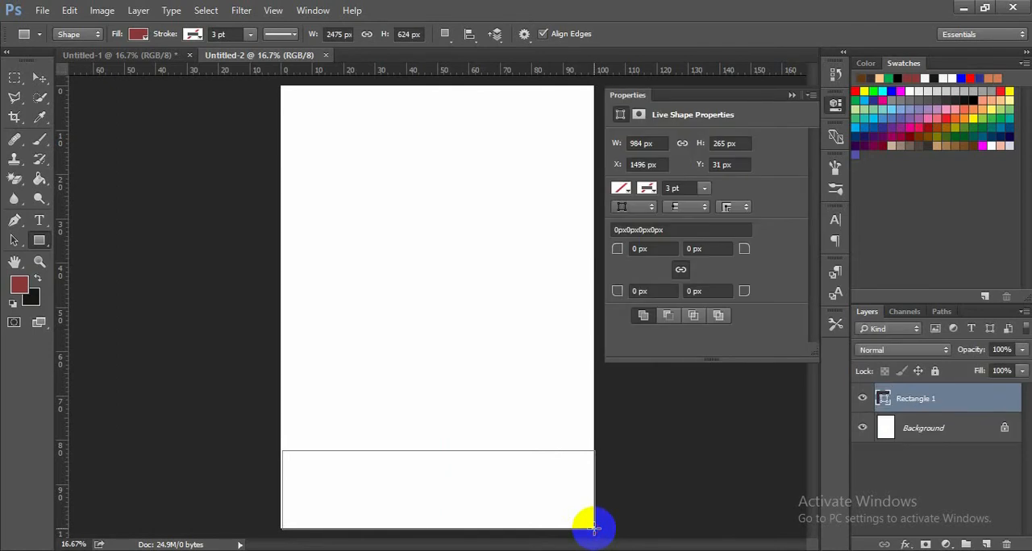
{"action": "left_click", "coordinate": [627, 194]}
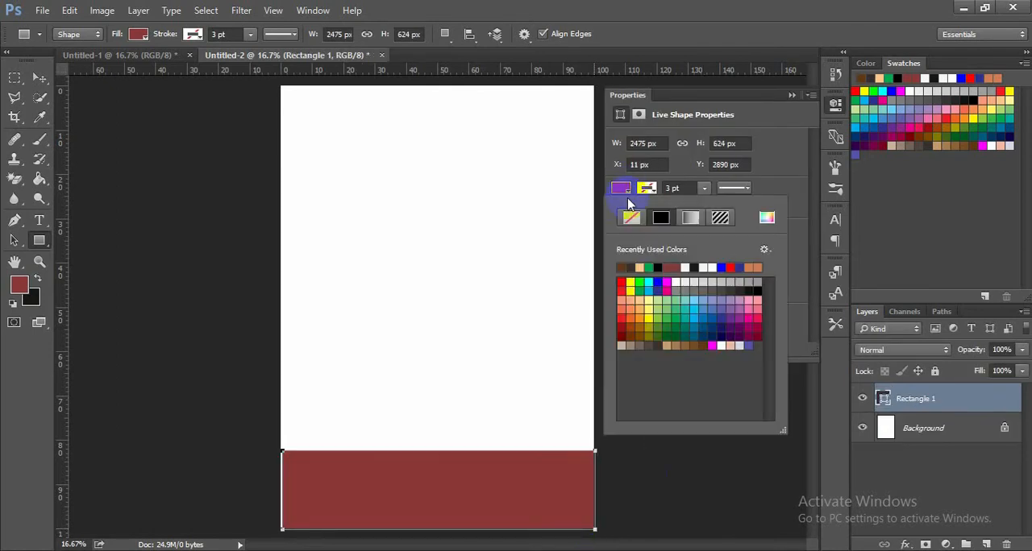
{"action": "left_click", "coordinate": [630, 268]}
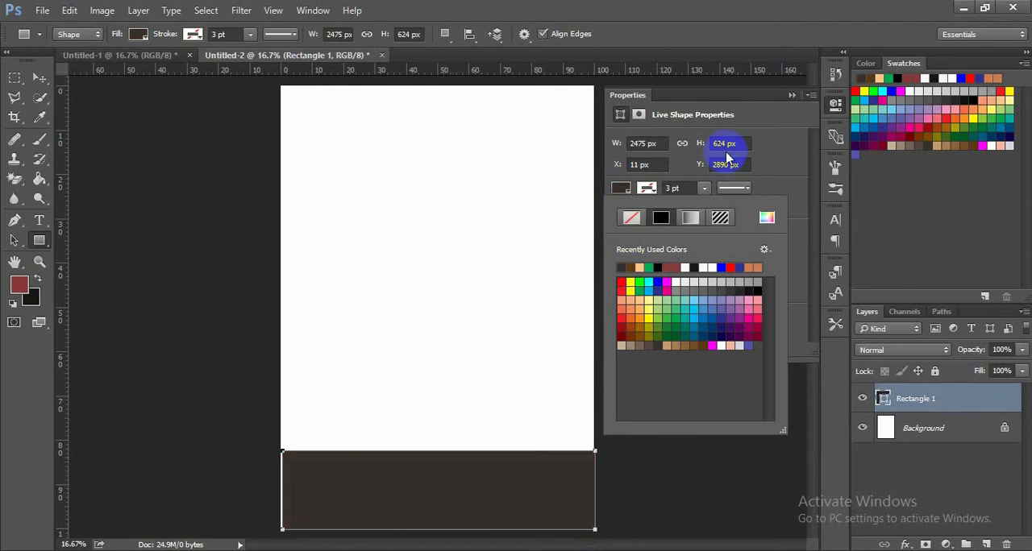
{"action": "left_click", "coordinate": [735, 192]}
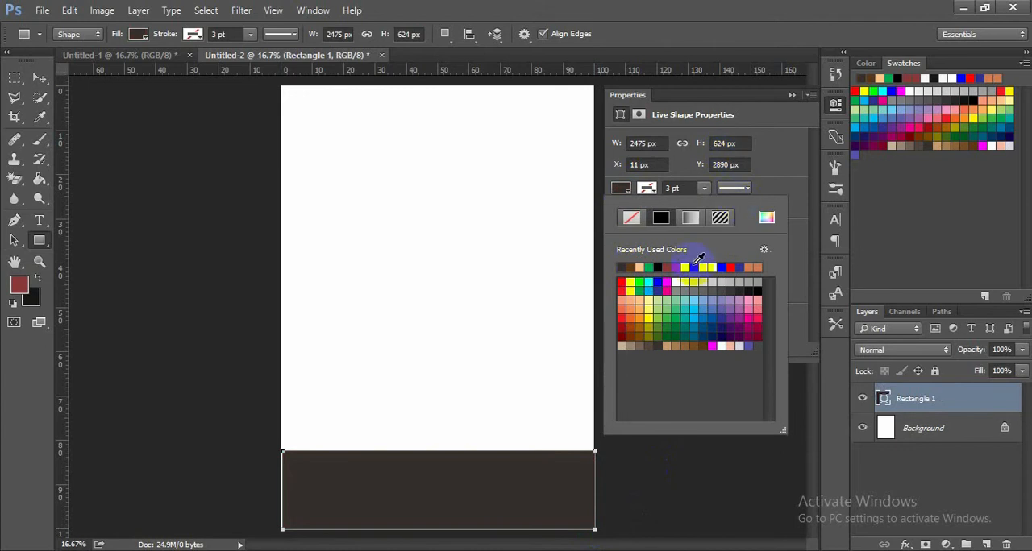
{"action": "left_click", "coordinate": [694, 265]}
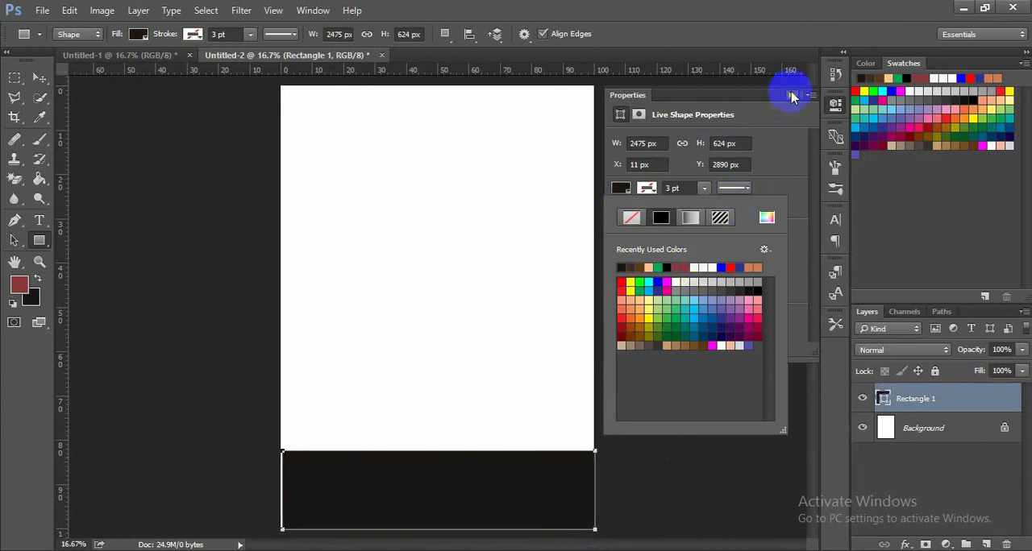
{"action": "left_click", "coordinate": [790, 96]}
- Widen the near-black rectangle to about 105% so it extends slightly past both side edges of the page
{"action": "left_click", "coordinate": [40, 77]}
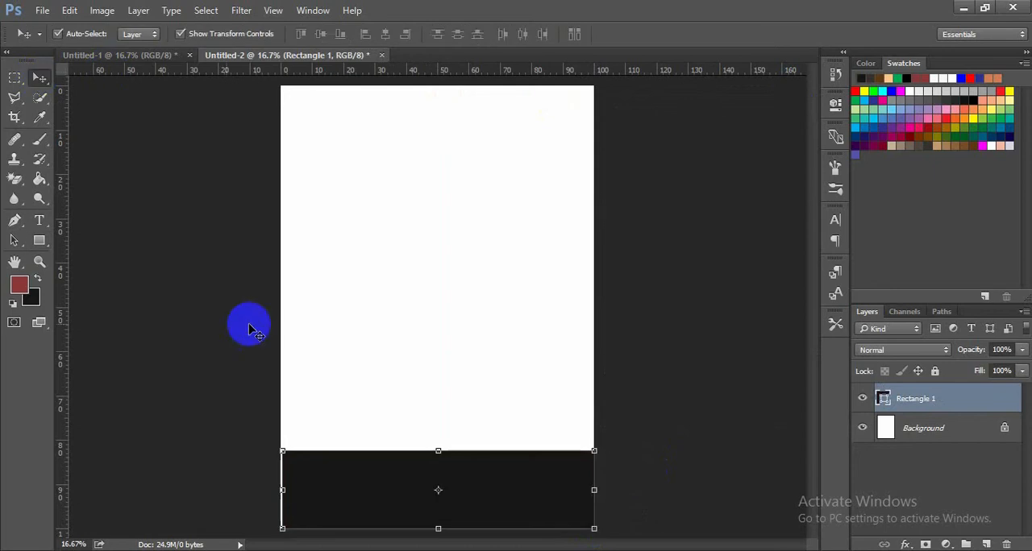
{"action": "left_click_drag", "start_coordinate": [280, 491], "coordinate": [273, 491]}
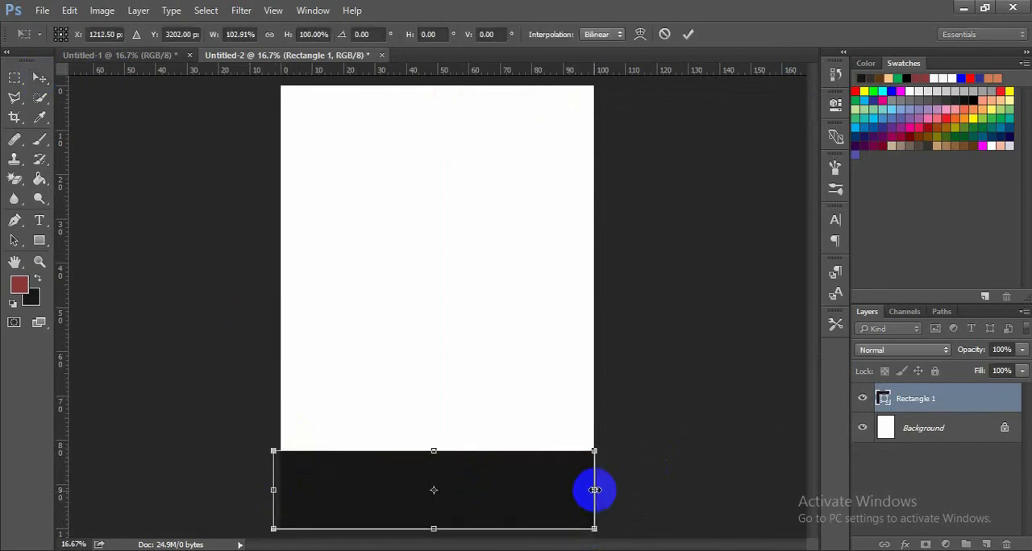
{"action": "left_click_drag", "start_coordinate": [594, 490], "coordinate": [600, 491]}
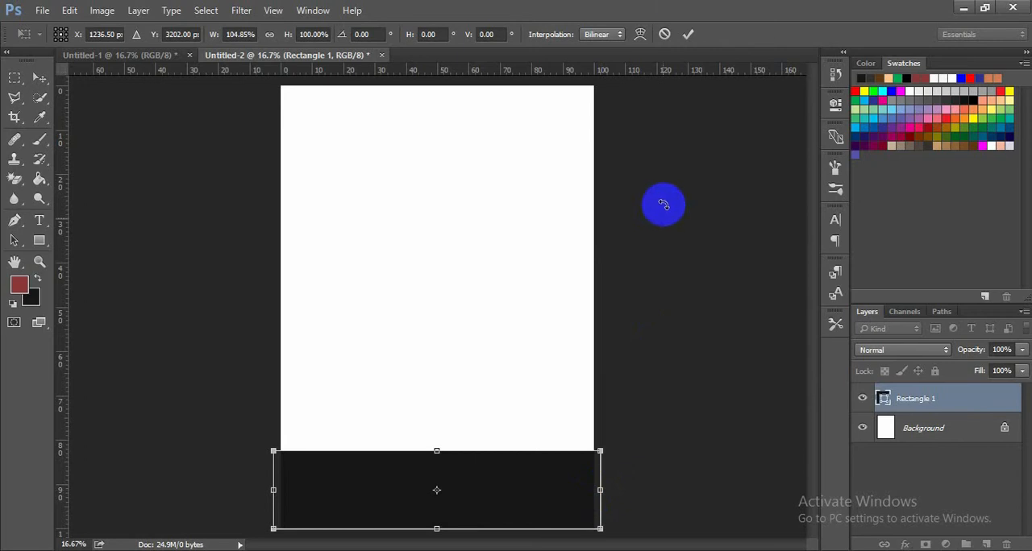
{"action": "left_click", "coordinate": [687, 34]}
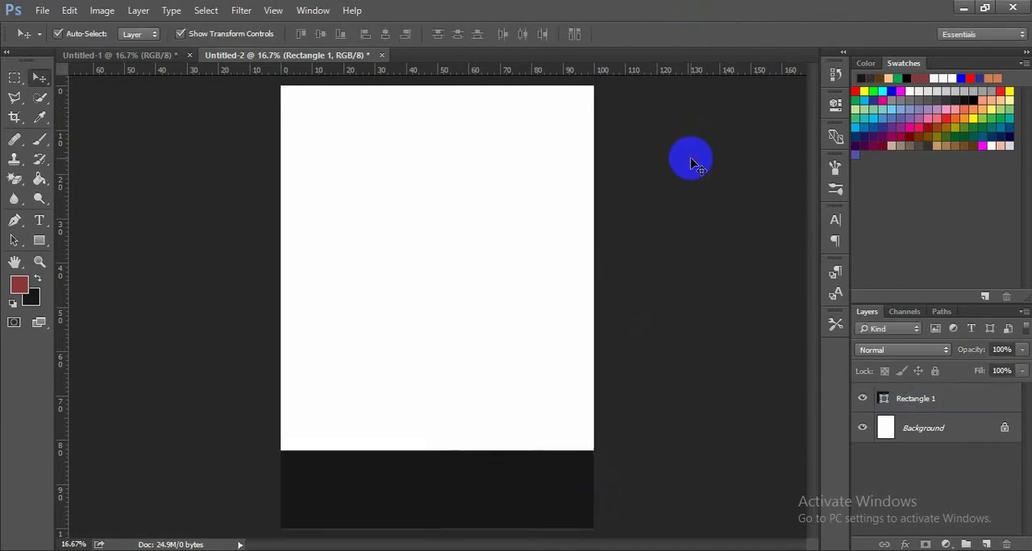
- Skew the near-black rectangle by raising its top-left corner and slightly lowering its top-right corner, giving a top edge that slopes down to the right
{"action": "left_click", "coordinate": [511, 472]}
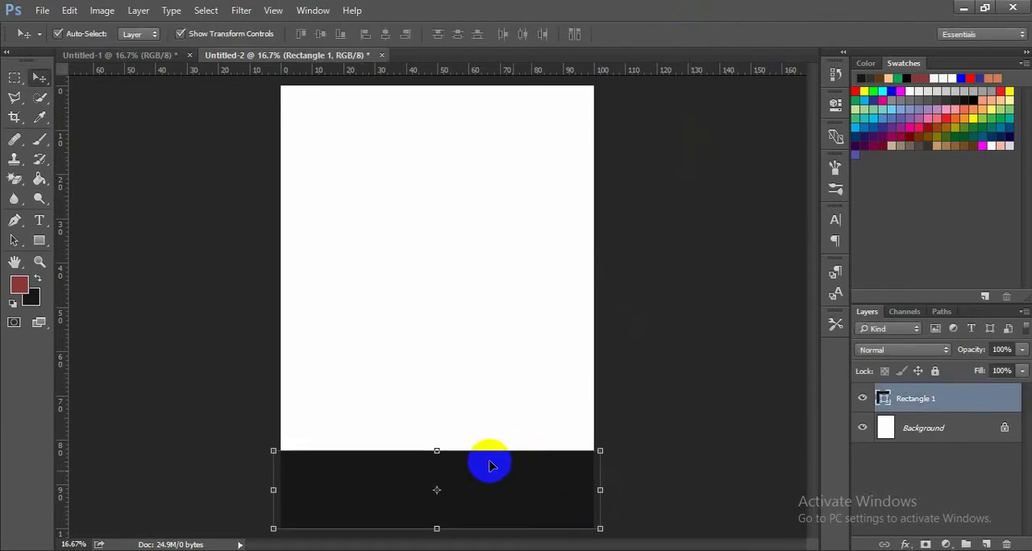
{"action": "key", "text": "ctrl+t"}
{"action": "right_click", "coordinate": [344, 489]}
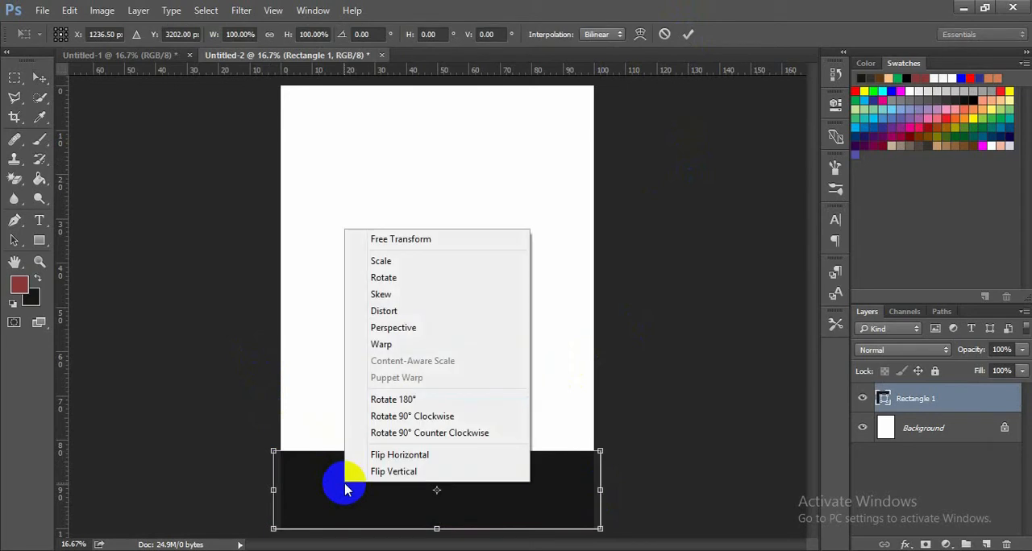
{"action": "left_click", "coordinate": [424, 296]}
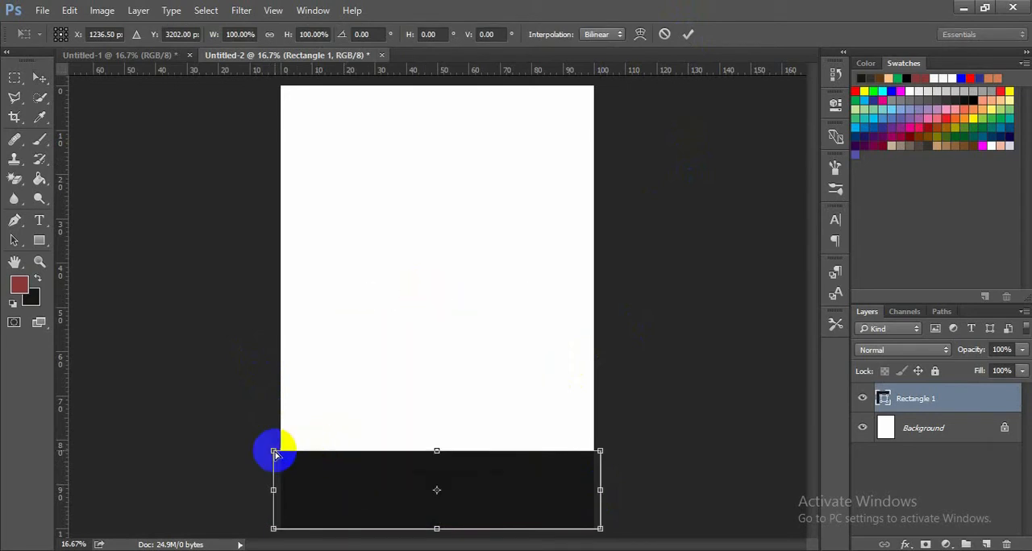
{"action": "left_click_drag", "start_coordinate": [275, 454], "coordinate": [275, 384]}
{"action": "left_click", "coordinate": [598, 450]}
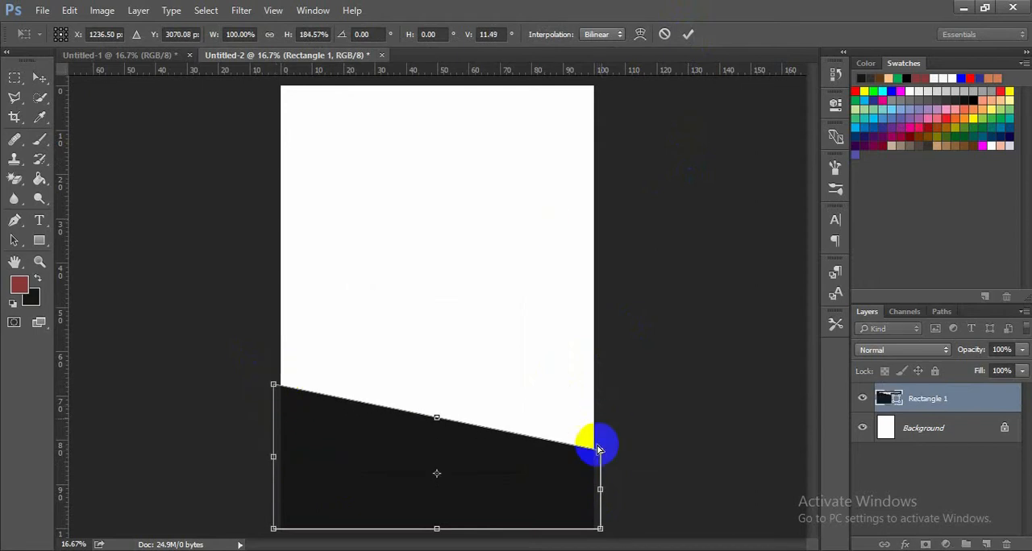
{"action": "left_click_drag", "start_coordinate": [598, 450], "coordinate": [600, 467]}
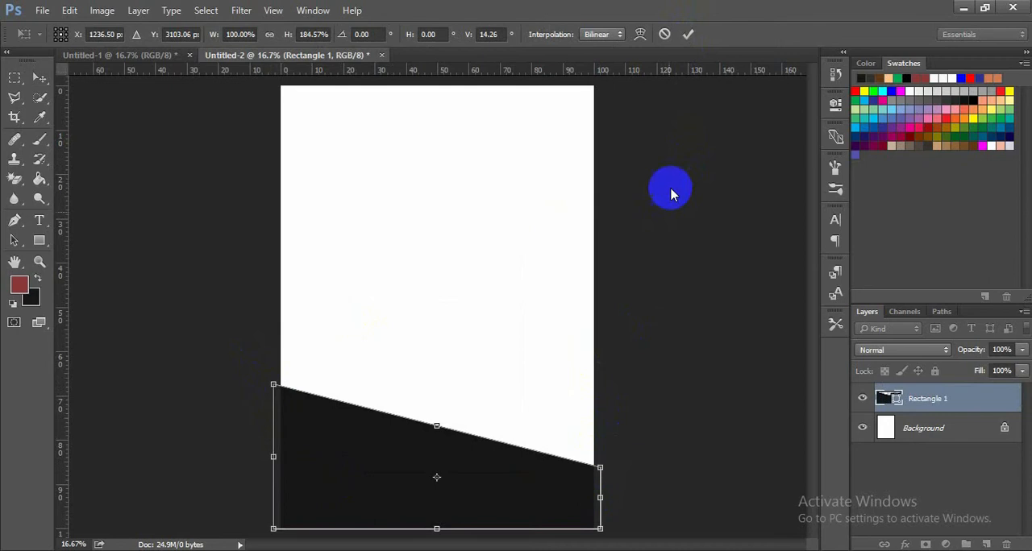
{"action": "left_click", "coordinate": [686, 37]}
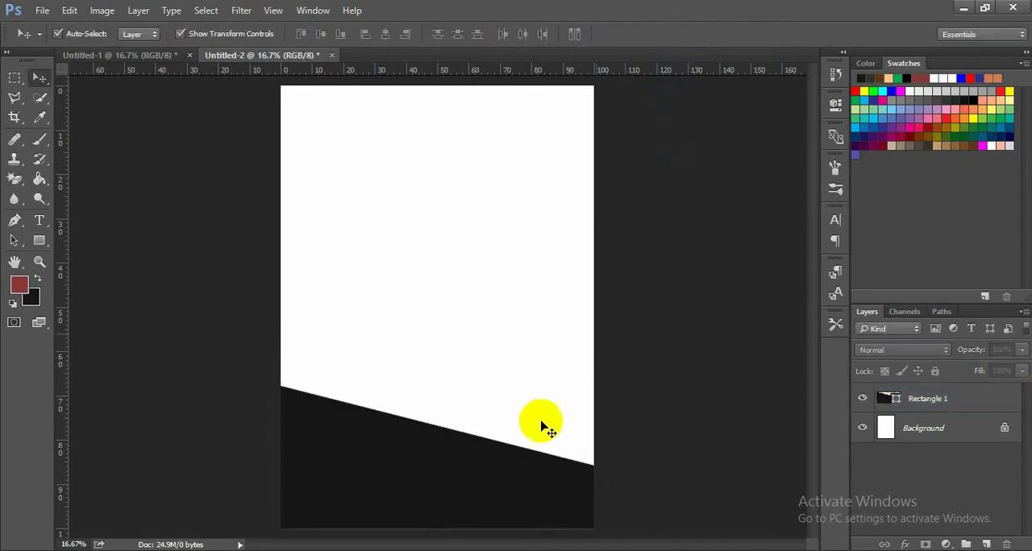
- Add a new empty layer, then place a vertical guide near the page's middle and horizontal guides at about 39, 45 and 68 percent height
{"action": "key", "text": "ctrl+shift+alt+n"}
{"action": "left_click_drag", "start_coordinate": [63, 341], "coordinate": [427, 381]}
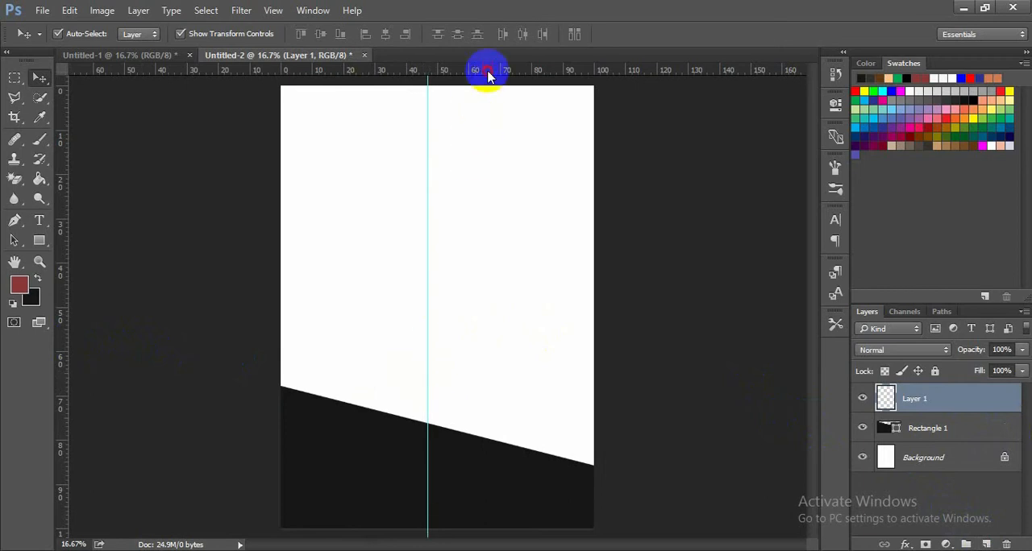
{"action": "left_click_drag", "start_coordinate": [487, 75], "coordinate": [479, 259]}
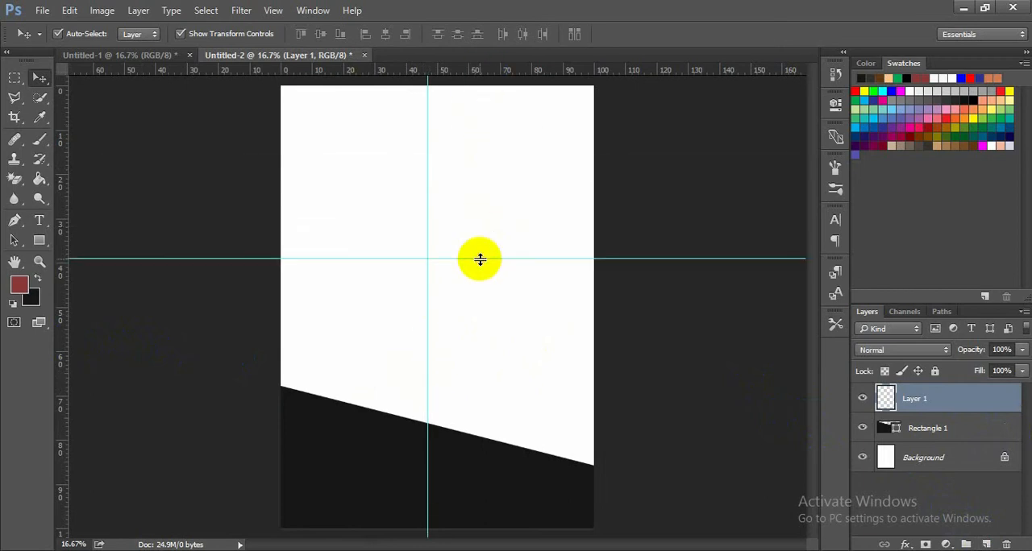
{"action": "left_click_drag", "start_coordinate": [484, 56], "coordinate": [484, 120]}
{"action": "left_click_drag", "start_coordinate": [295, 104], "coordinate": [411, 283]}
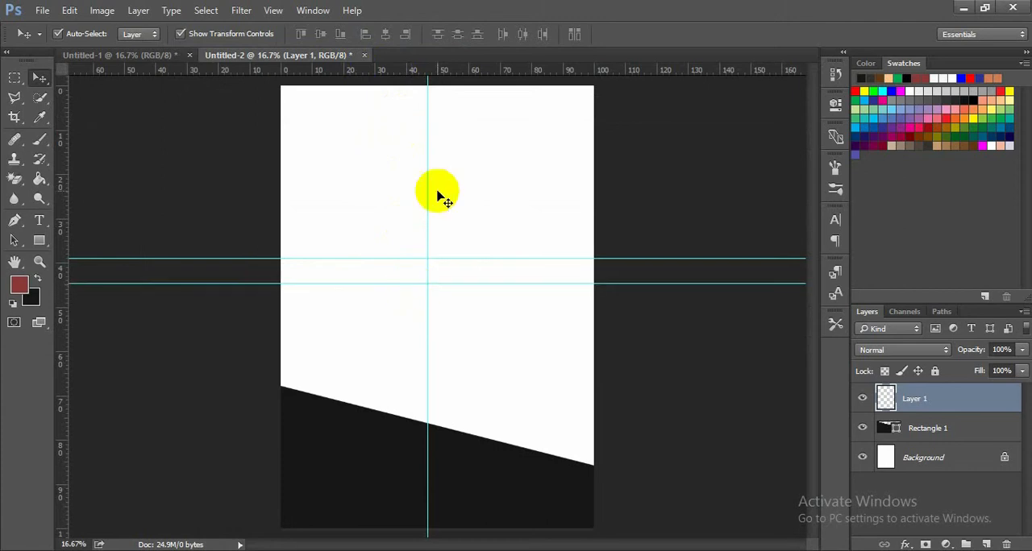
{"action": "left_click_drag", "start_coordinate": [429, 72], "coordinate": [410, 386]}
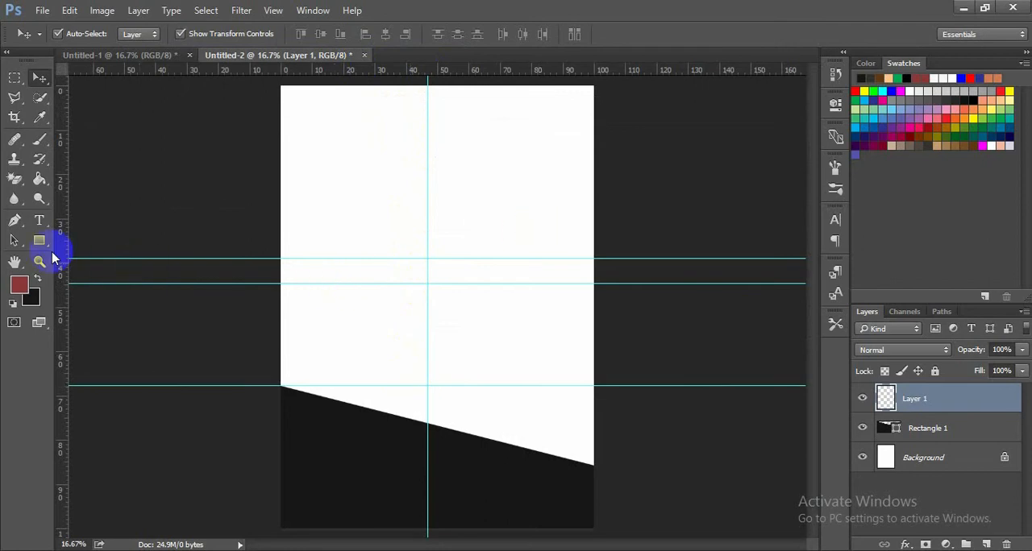
- Draw a closed Pen path around the page's lower part, with a V-shaped top from the uppermost guide down to the lowest guide's crossing
{"action": "left_click", "coordinate": [14, 221]}
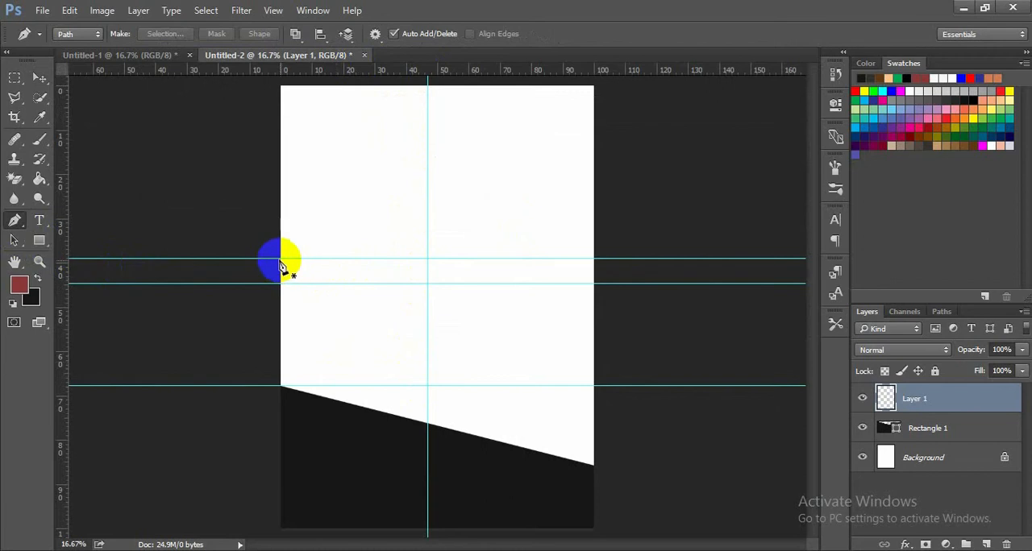
{"action": "left_click", "coordinate": [281, 387]}
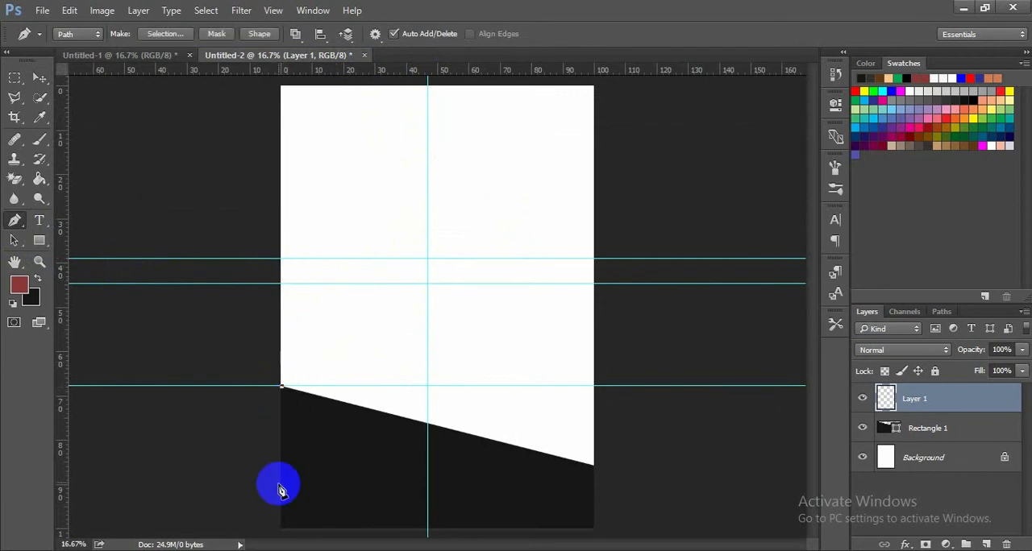
{"action": "left_click", "coordinate": [282, 528]}
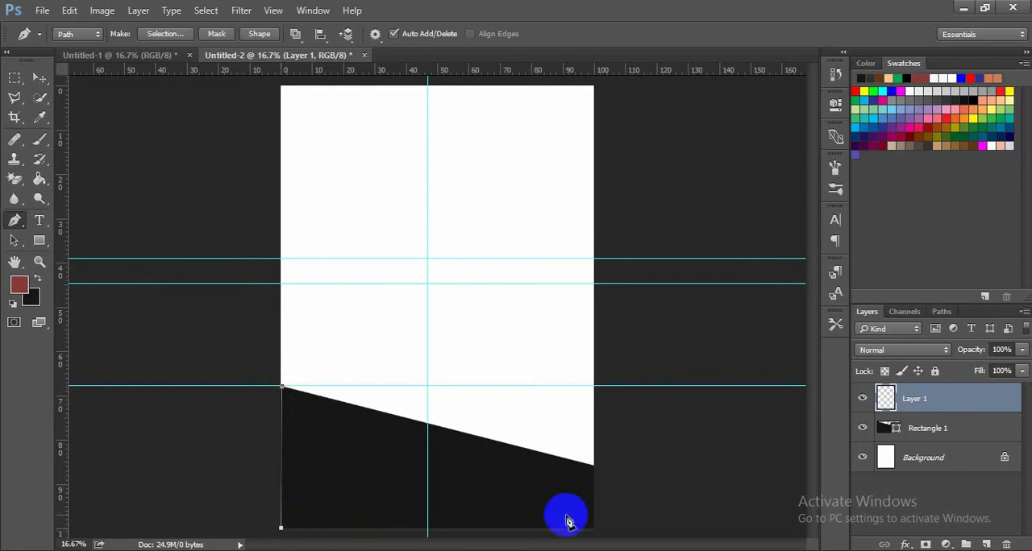
{"action": "left_click", "coordinate": [594, 529]}
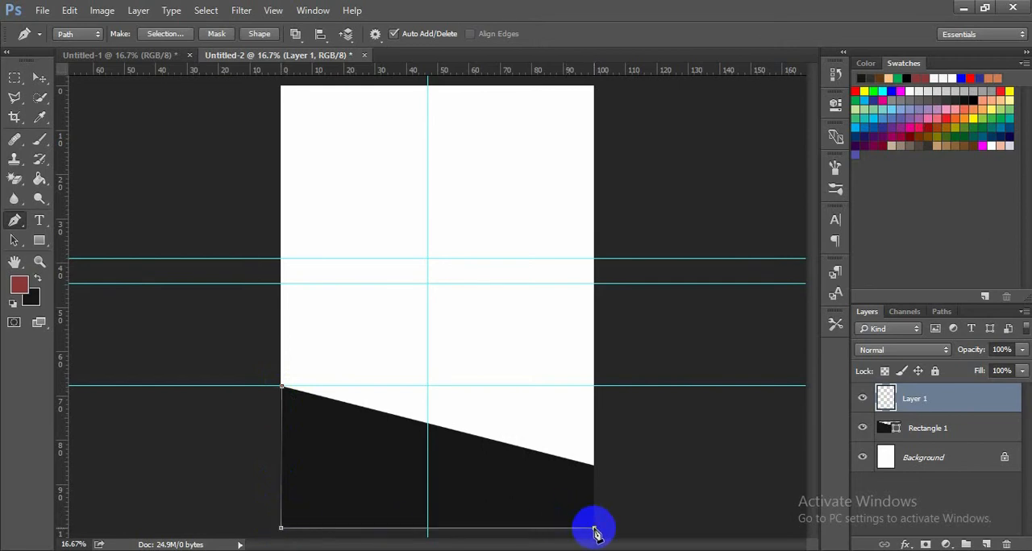
{"action": "left_click", "coordinate": [595, 387]}
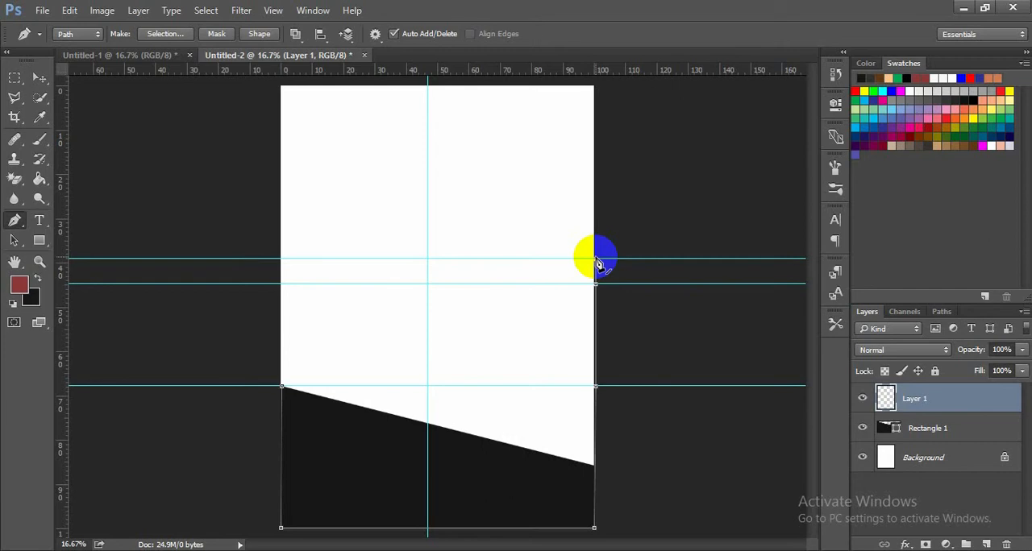
{"action": "left_click", "coordinate": [594, 259]}
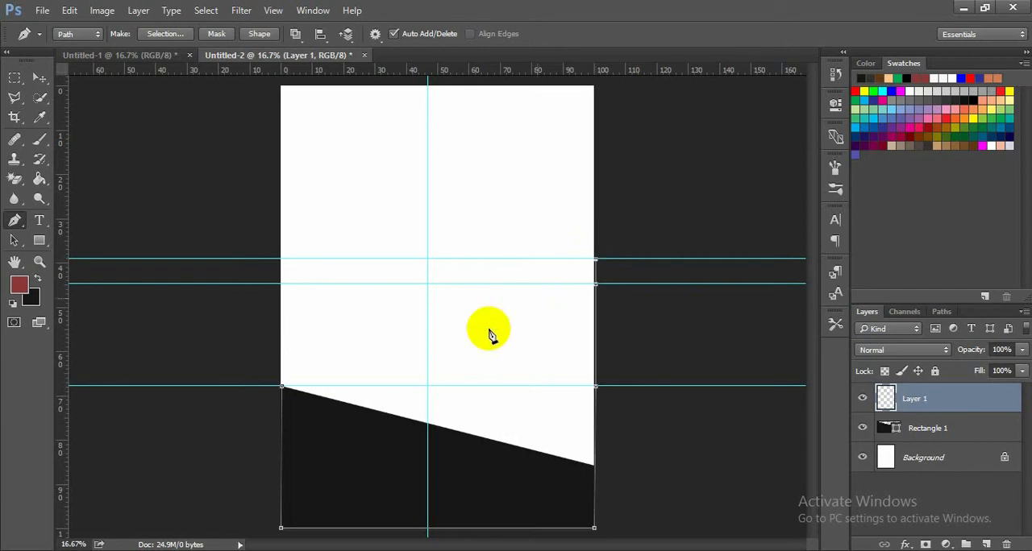
{"action": "left_click", "coordinate": [427, 387]}
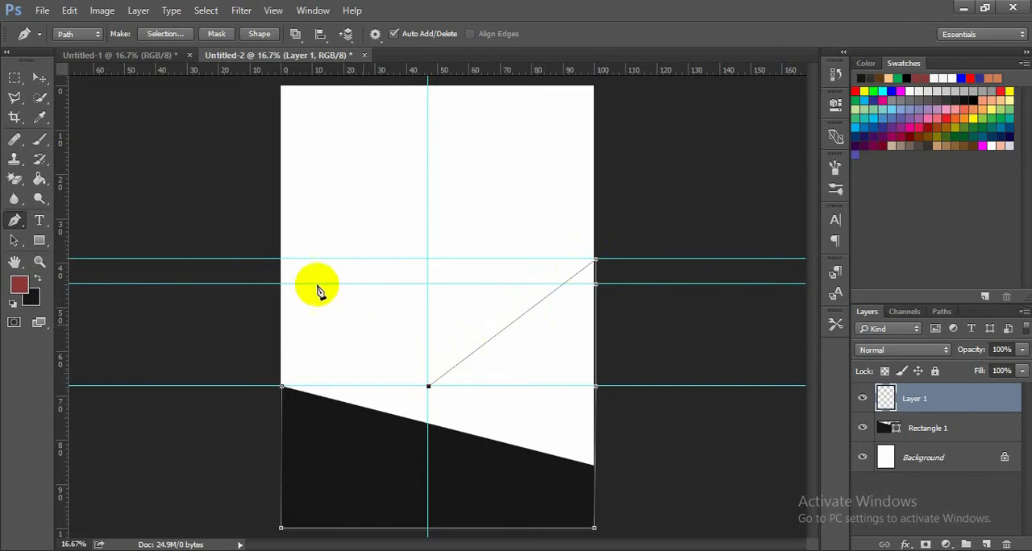
{"action": "left_click", "coordinate": [280, 260]}
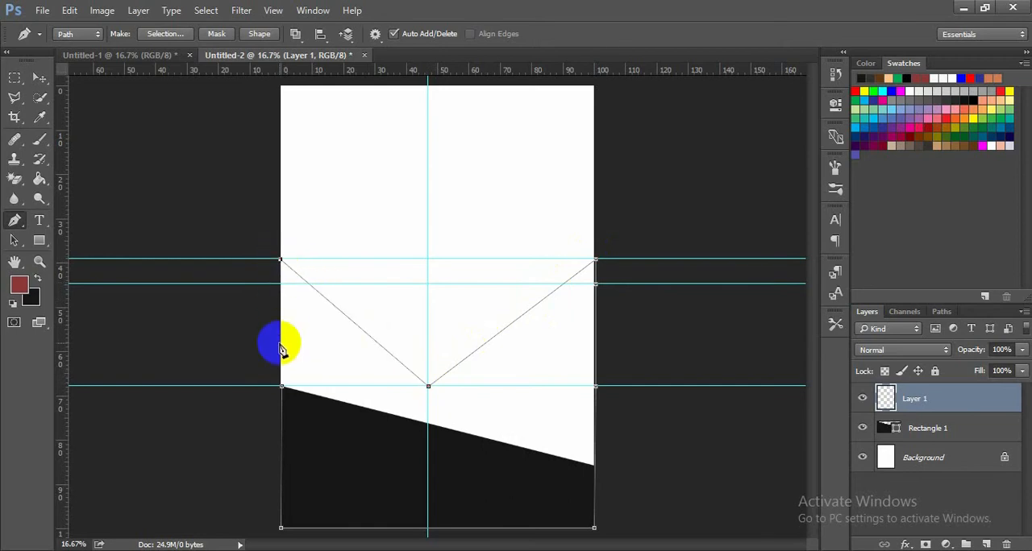
{"action": "left_click", "coordinate": [281, 388]}
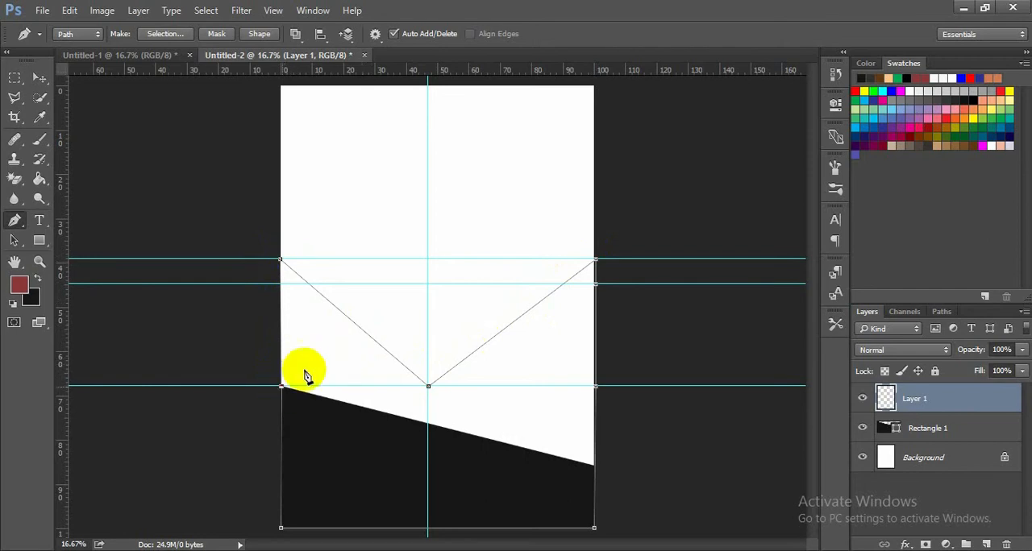
- Convert the V-topped path into a new selection with 0 px feather and fill it with the dark red foreground colour on Layer 1
{"action": "right_click", "coordinate": [328, 364]}
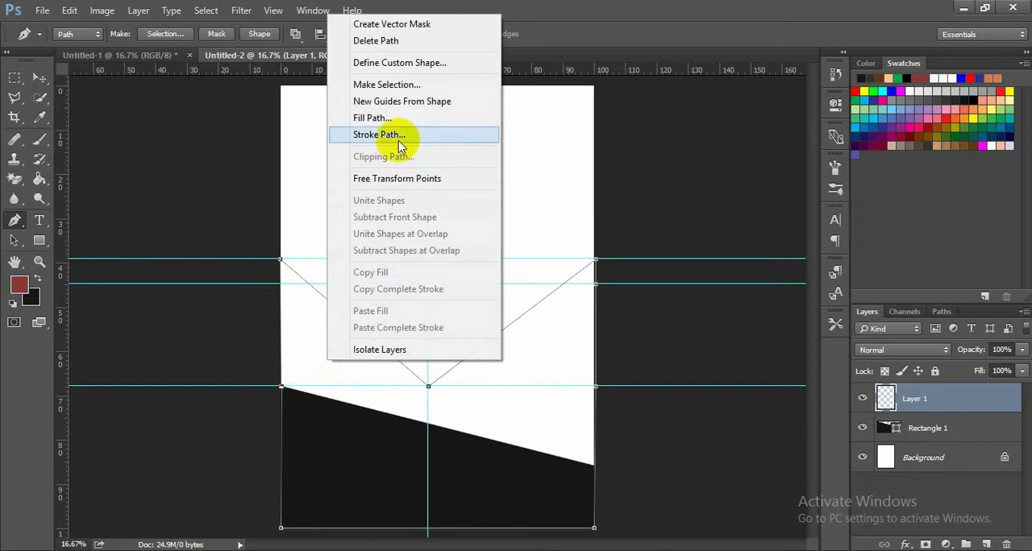
{"action": "left_click", "coordinate": [408, 85]}
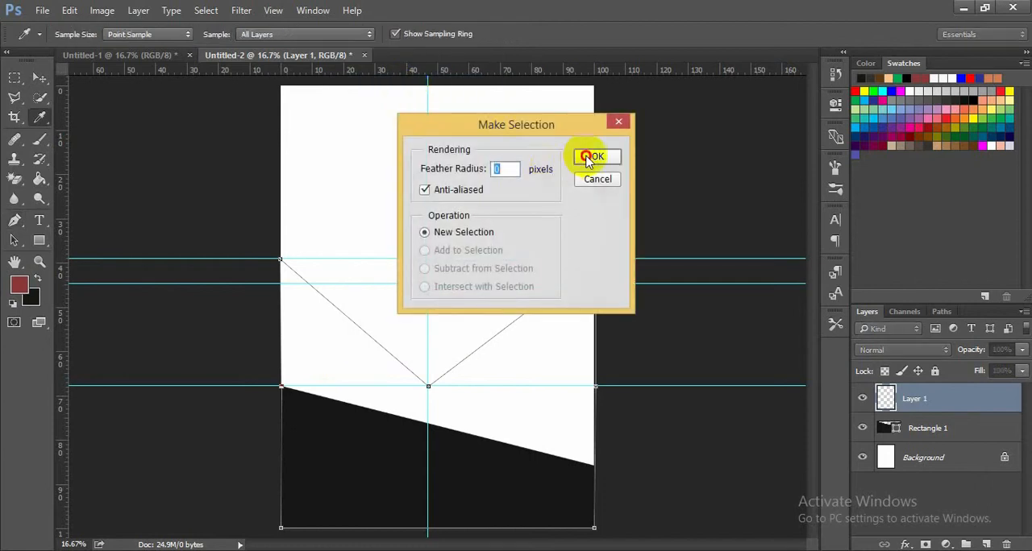
{"action": "left_click", "coordinate": [588, 157]}
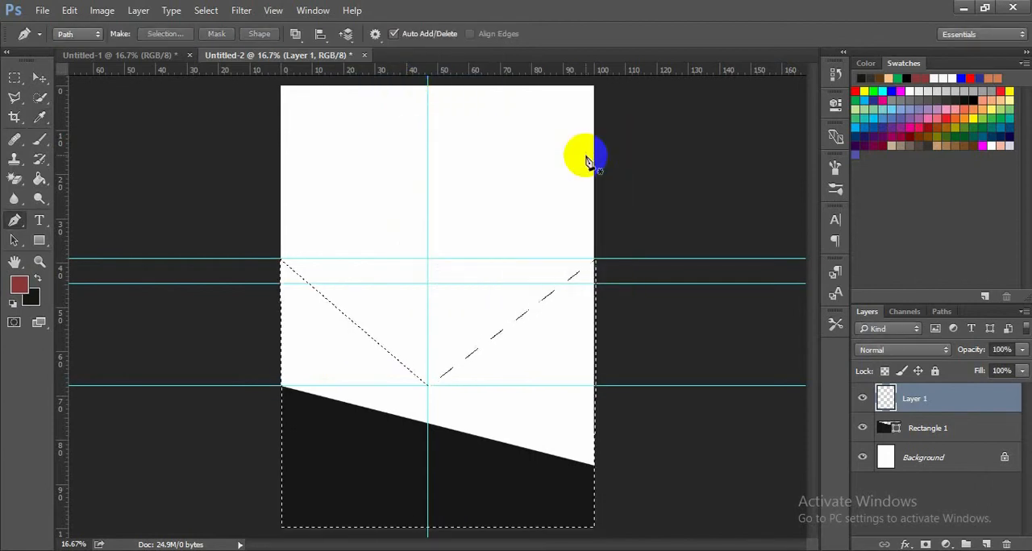
{"action": "left_click", "coordinate": [39, 181]}
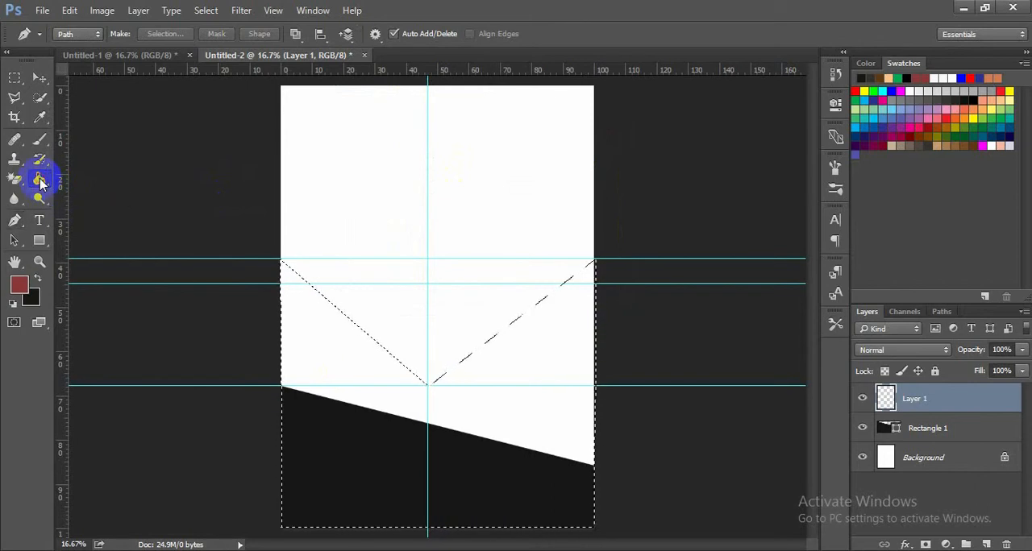
{"action": "left_click", "coordinate": [304, 348]}
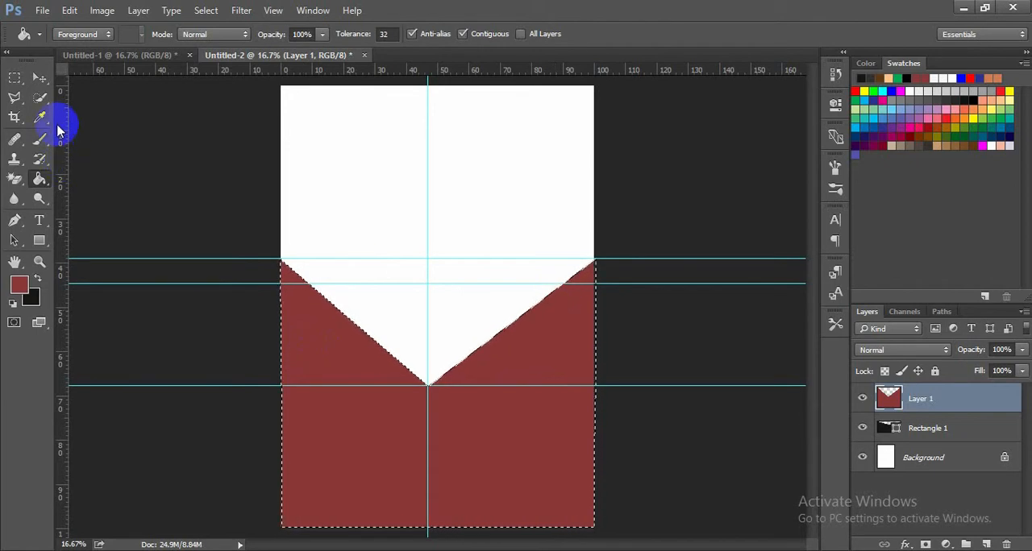
- Move the dark red shape straight up until its upper corners reach about 27% of the page height, and place its layer beneath Rectangle 1
{"action": "left_click", "coordinate": [40, 77]}
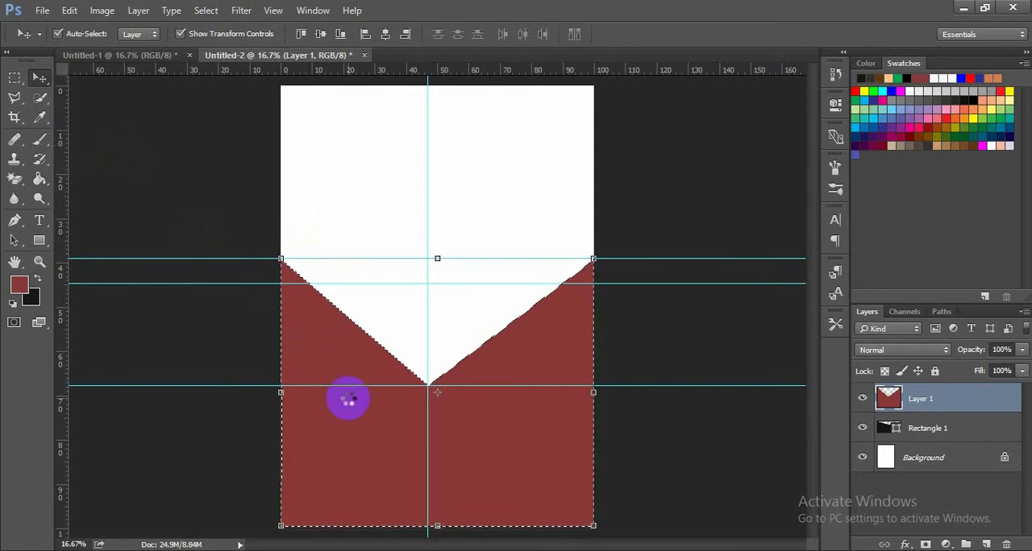
{"action": "key", "text": "Up"}
{"action": "key", "text": "Up"}
{"action": "key", "text": "Up"}
{"action": "key", "text": "Up"}
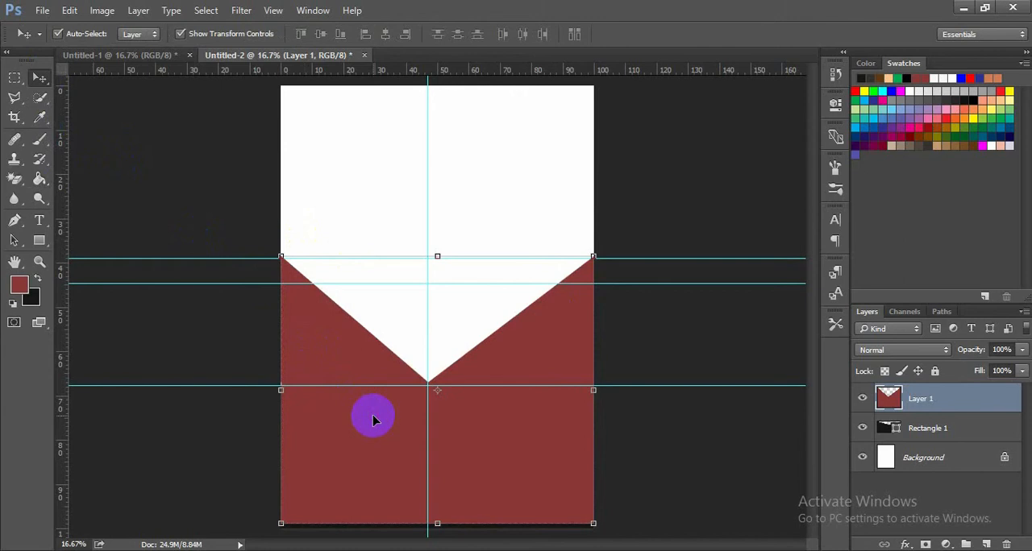
{"action": "key", "text": "Up"}
{"action": "key", "text": "Up"}
{"action": "key", "text": "Up"}
{"action": "key", "text": "Up"}
{"action": "key", "text": "Up"}
{"action": "key", "text": "Up"}
{"action": "key", "text": "Up"}
{"action": "key", "text": "Up"}
{"action": "key", "text": "Up"}
{"action": "key", "text": "Up"}
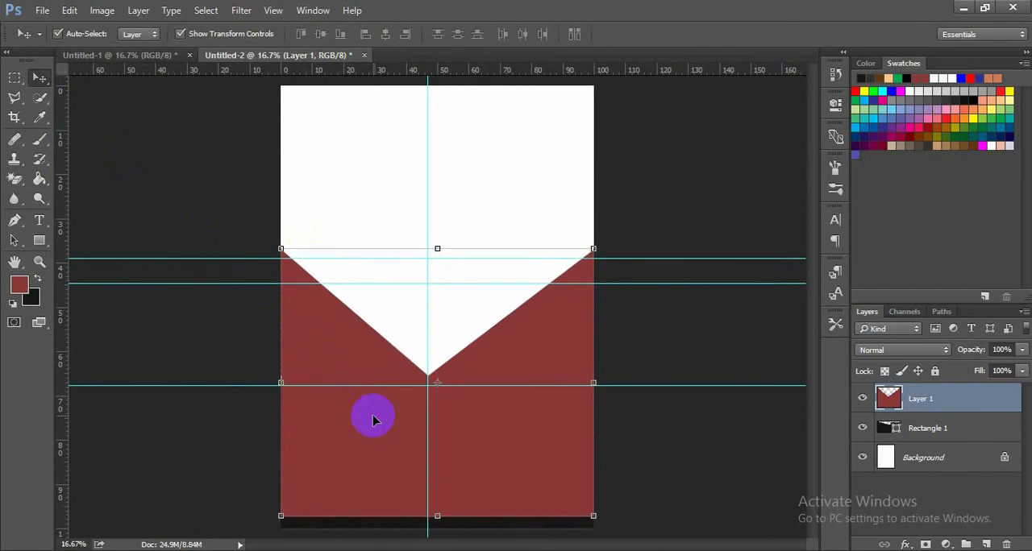
{"action": "key", "text": "Up"}
{"action": "key", "text": "Up"}
{"action": "key", "text": "Up"}
{"action": "key", "text": "Up"}
{"action": "key", "text": "Up"}
{"action": "key", "text": "Up"}
{"action": "key", "text": "Up"}
{"action": "key", "text": "Up"}
{"action": "key", "text": "Up"}
{"action": "key", "text": "Up"}
{"action": "key", "text": "Up"}
{"action": "key", "text": "Up"}
{"action": "key", "text": "Up"}
{"action": "key", "text": "Up"}
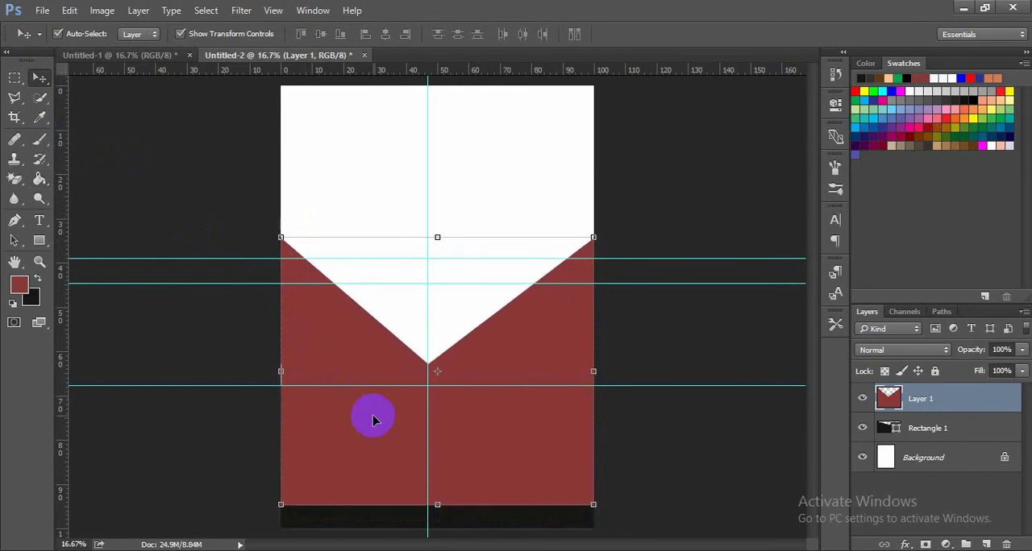
{"action": "key", "text": "Up"}
{"action": "key", "text": "Up"}
{"action": "key", "text": "Up"}
{"action": "key", "text": "Up"}
{"action": "key", "text": "Up"}
{"action": "key", "text": "Up"}
{"action": "key", "text": "Up"}
{"action": "key", "text": "Up"}
{"action": "key", "text": "Up"}
{"action": "key", "text": "Up"}
{"action": "key", "text": "Up"}
{"action": "key", "text": "Up"}
{"action": "key", "text": "Up"}
{"action": "key", "text": "Up"}
{"action": "key", "text": "Up"}
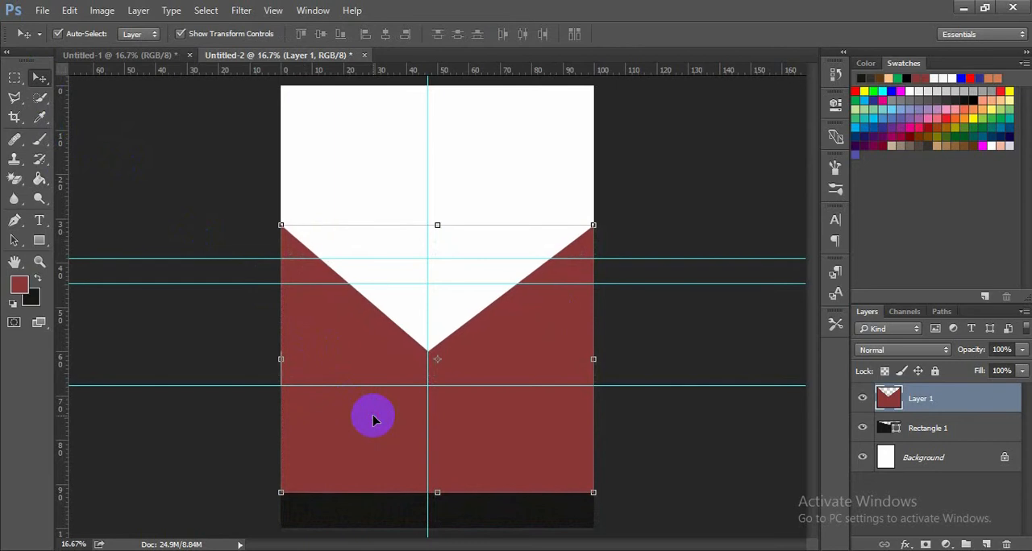
{"action": "key", "text": "Up"}
{"action": "key", "text": "Up"}
{"action": "key", "text": "Up"}
{"action": "key", "text": "Up"}
{"action": "key", "text": "Up"}
{"action": "key", "text": "Up"}
{"action": "key", "text": "Up"}
{"action": "key", "text": "Up"}
{"action": "key", "text": "Up"}
{"action": "key", "text": "Up"}
{"action": "key", "text": "Up"}
{"action": "key", "text": "Up"}
{"action": "key", "text": "Up"}
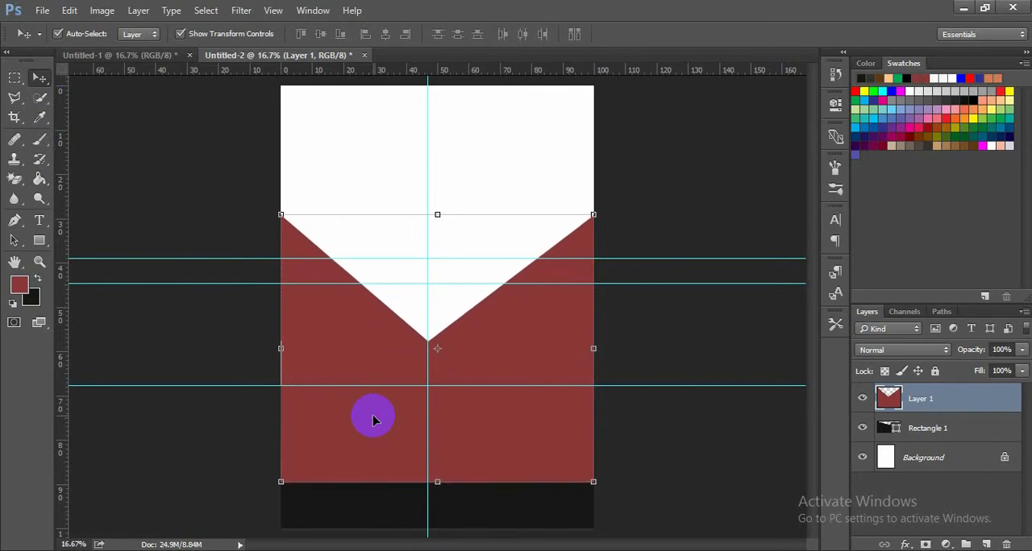
{"action": "key", "text": "Up"}
{"action": "key", "text": "Up"}
{"action": "key", "text": "Up"}
{"action": "key", "text": "Up"}
{"action": "key", "text": "Up"}
{"action": "key", "text": "Up"}
{"action": "key", "text": "Up"}
{"action": "key", "text": "Up"}
{"action": "key", "text": "Up"}
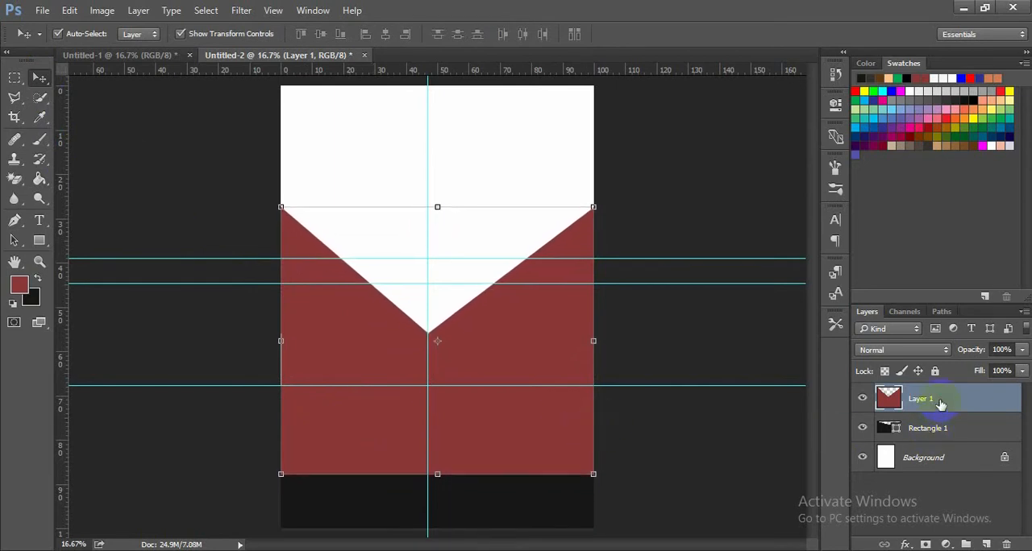
{"action": "left_click_drag", "start_coordinate": [941, 419], "coordinate": [884, 444]}
{"action": "left_click", "coordinate": [733, 463]}
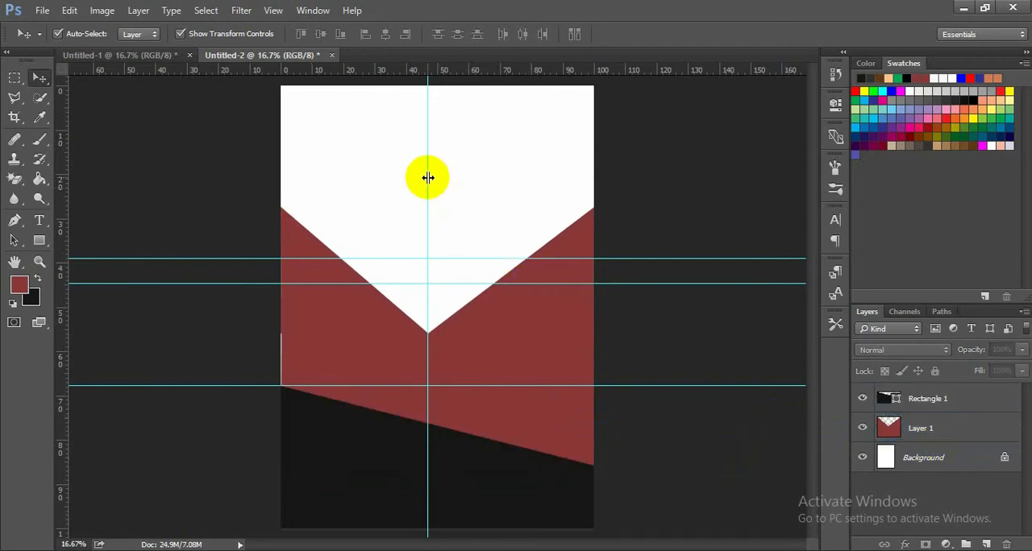
- Remove the vertical guide and all three horizontal guides from the page
{"action": "left_click_drag", "start_coordinate": [427, 178], "coordinate": [63, 208]}
{"action": "left_click_drag", "start_coordinate": [222, 259], "coordinate": [211, 72]}
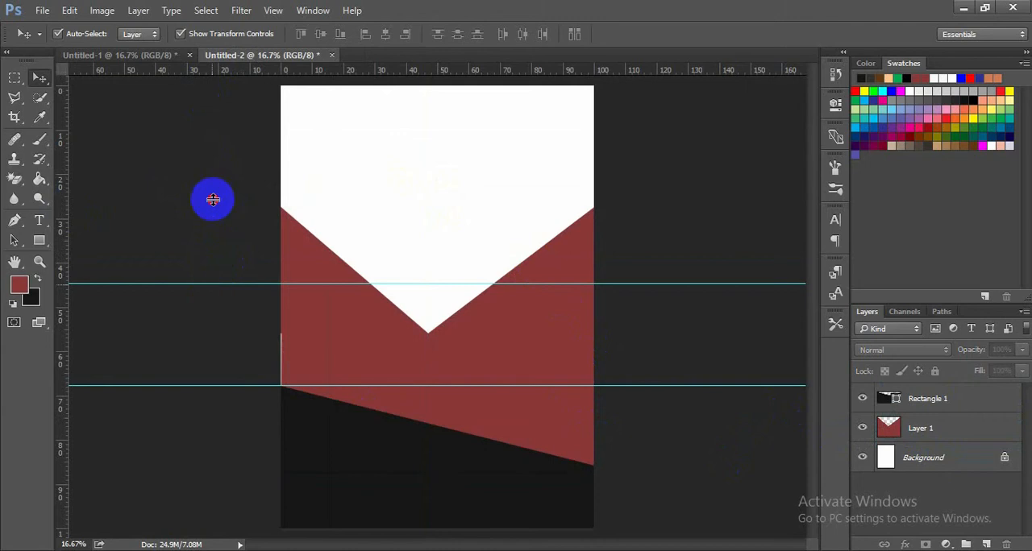
{"action": "left_click_drag", "start_coordinate": [215, 201], "coordinate": [214, 78]}
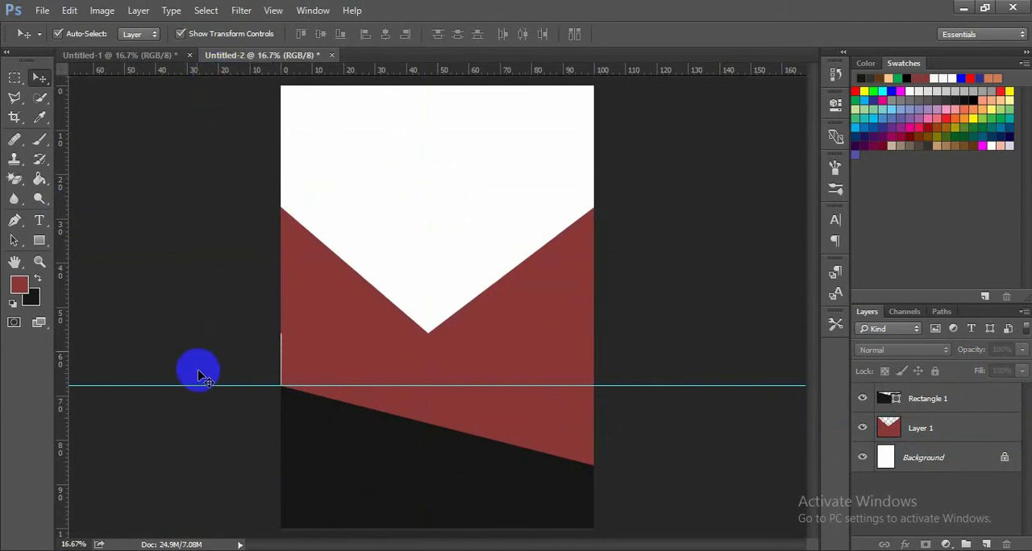
{"action": "left_click_drag", "start_coordinate": [201, 385], "coordinate": [201, 73]}
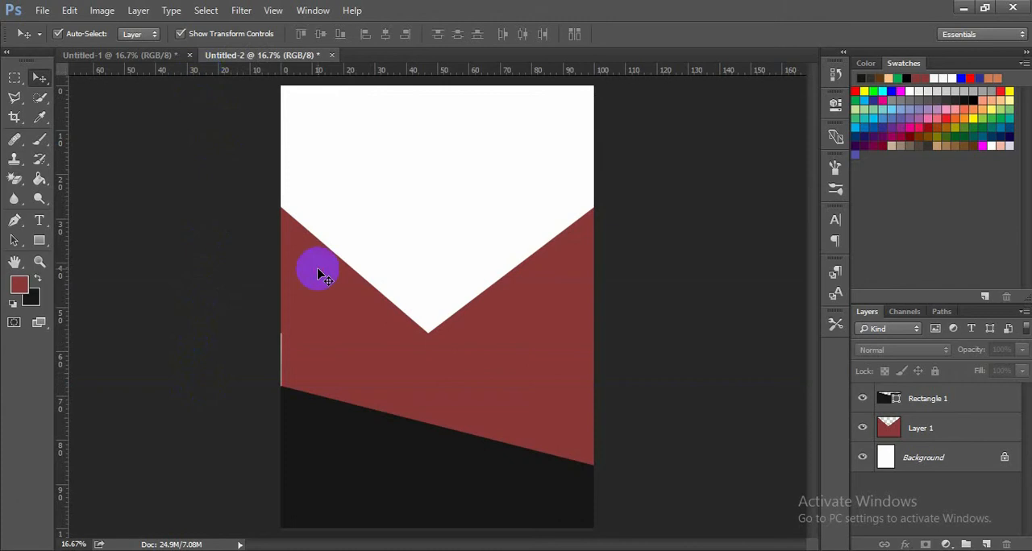
- Widen the dark red shape to about 104.6% so it extends past the page's left edge and covers the thin white gap
{"action": "left_click", "coordinate": [364, 362]}
{"action": "left_click_drag", "start_coordinate": [286, 339], "coordinate": [266, 341]}
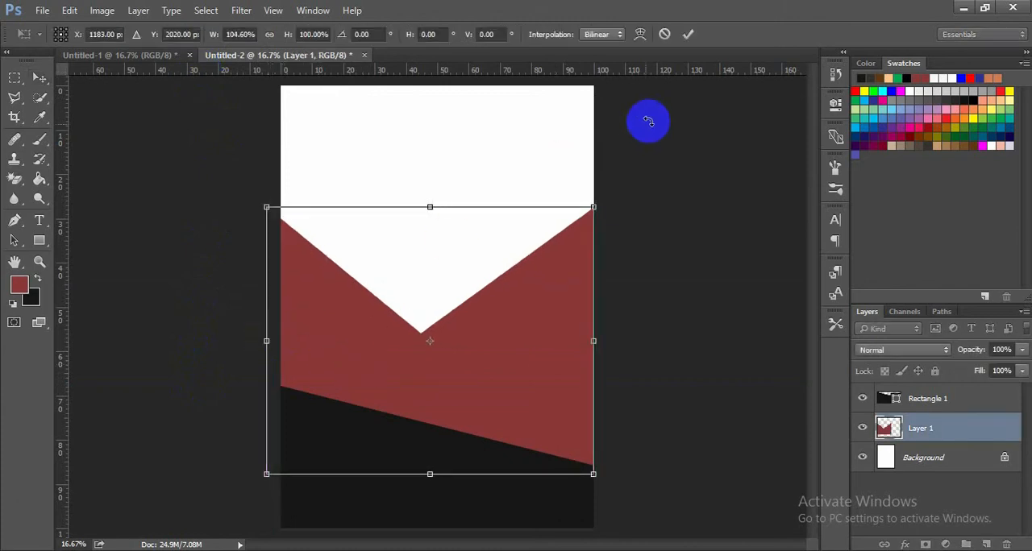
{"action": "left_click", "coordinate": [687, 34]}
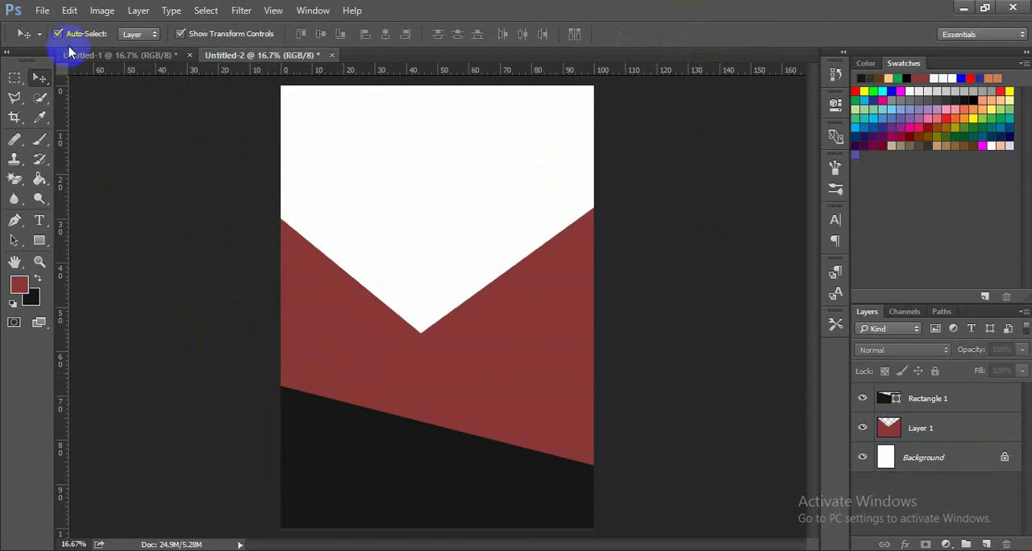
- Place the black-and-white medium-gym-posters photo of the man lifting a dumbbell as an embedded image
{"action": "left_click", "coordinate": [44, 11]}
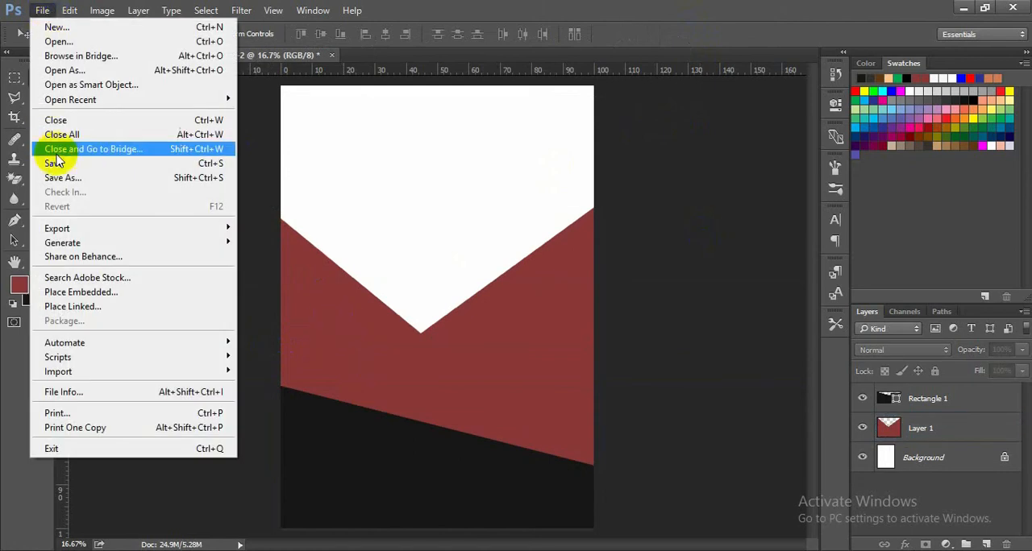
{"action": "left_click", "coordinate": [75, 291]}
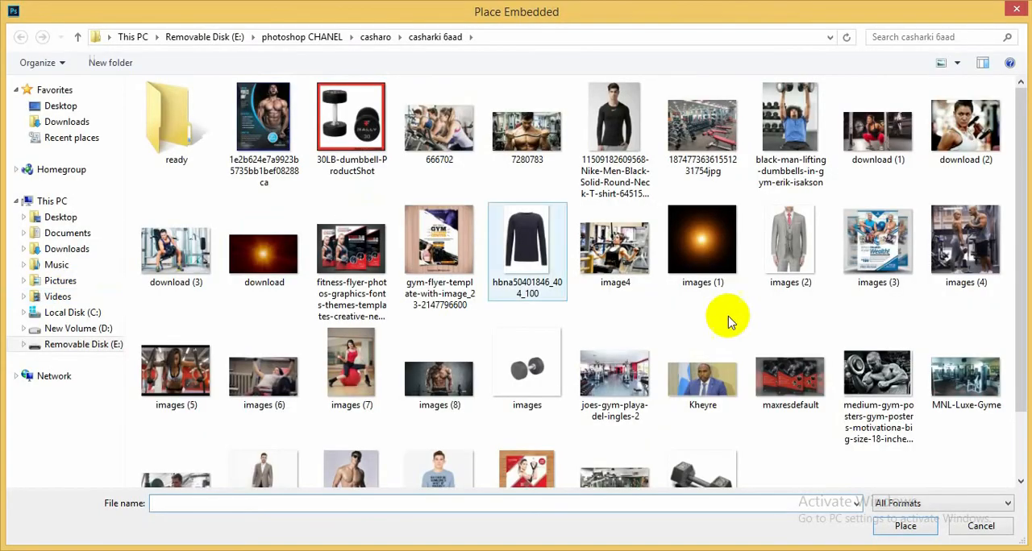
{"action": "double_click", "coordinate": [879, 349]}
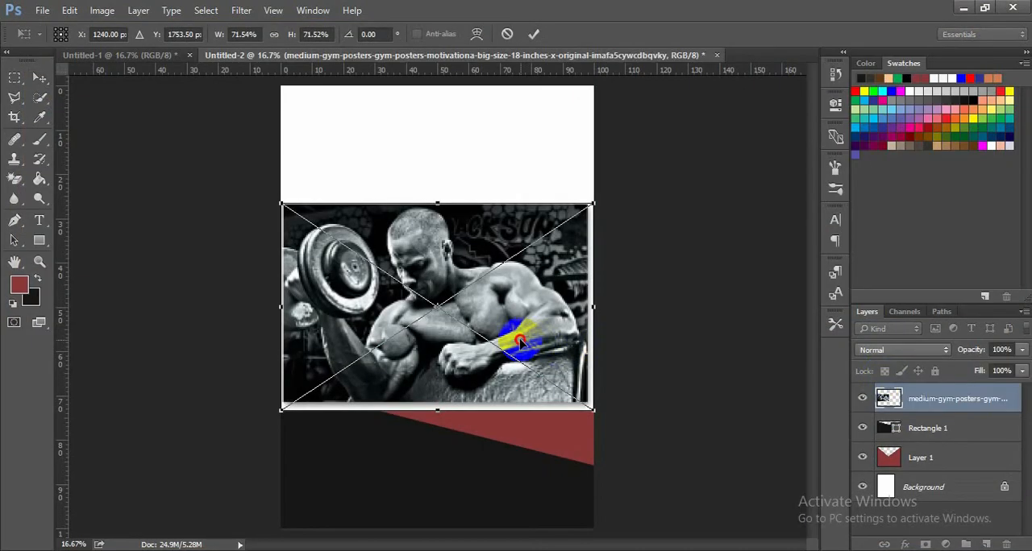
- Move the gym photo into the page's upper half and stretch it to about 73.1% width and 76.4% height, covering the V's tip
{"action": "left_click_drag", "start_coordinate": [520, 341], "coordinate": [521, 246]}
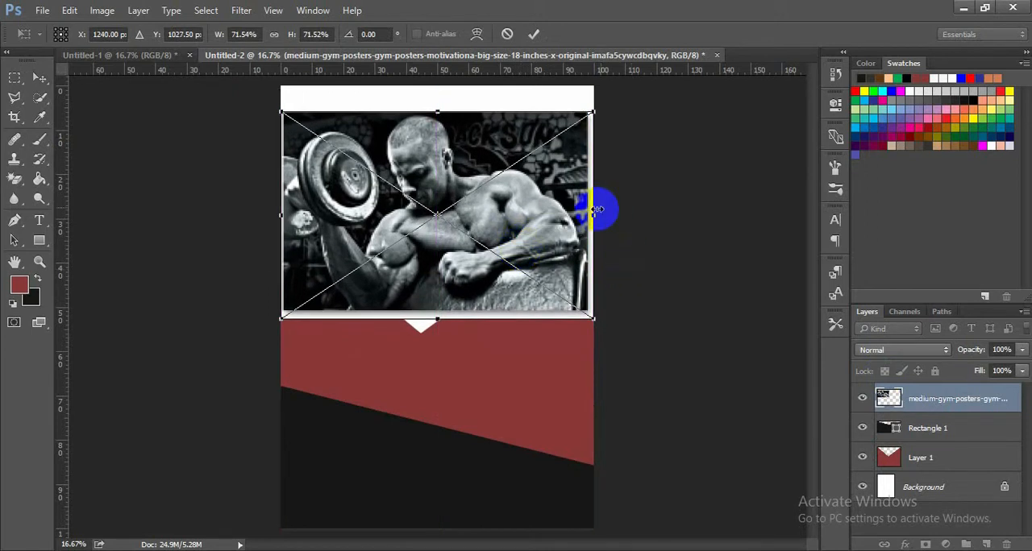
{"action": "left_click_drag", "start_coordinate": [594, 210], "coordinate": [601, 212]}
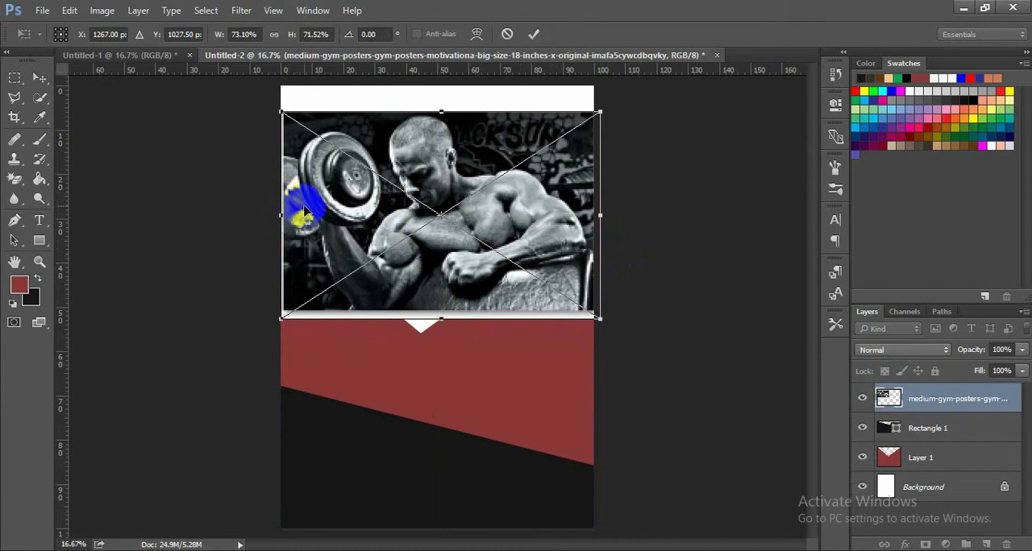
{"action": "mouse_move", "coordinate": [457, 275]}
{"action": "left_mouse_down"}
{"action": "mouse_move", "coordinate": [456, 291]}
{"action": "mouse_move", "coordinate": [456, 280]}
{"action": "left_mouse_up"}
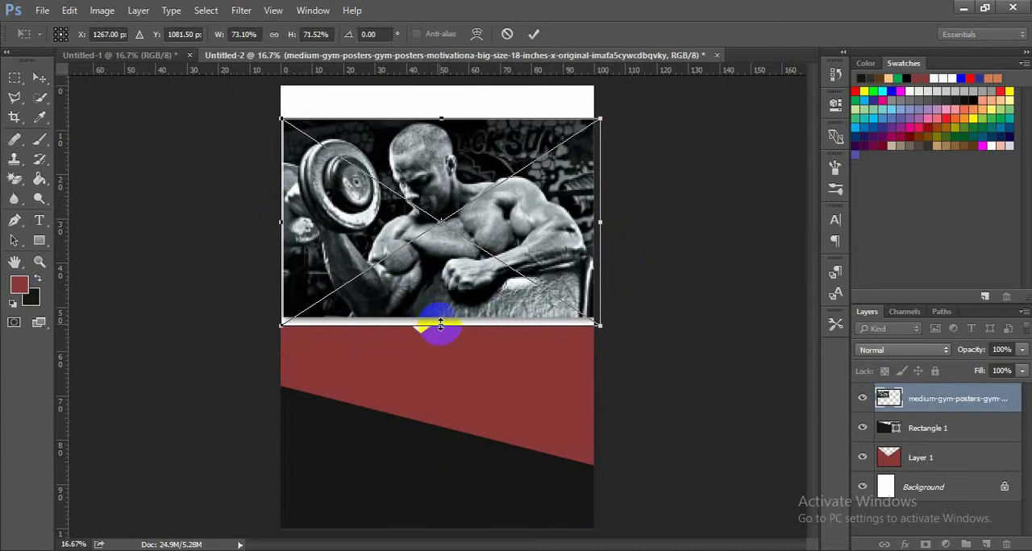
{"action": "left_click_drag", "start_coordinate": [440, 325], "coordinate": [439, 340]}
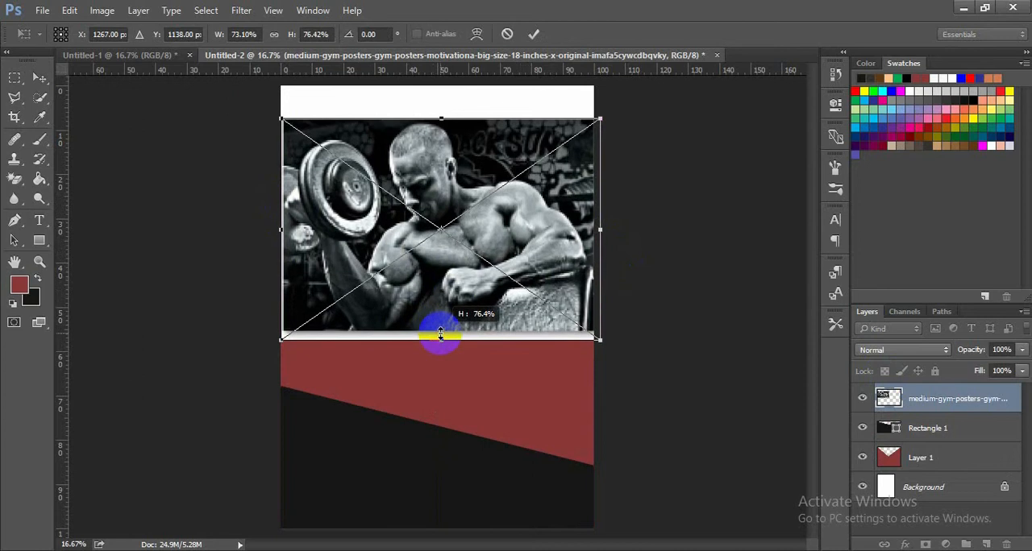
{"action": "left_click", "coordinate": [532, 35]}
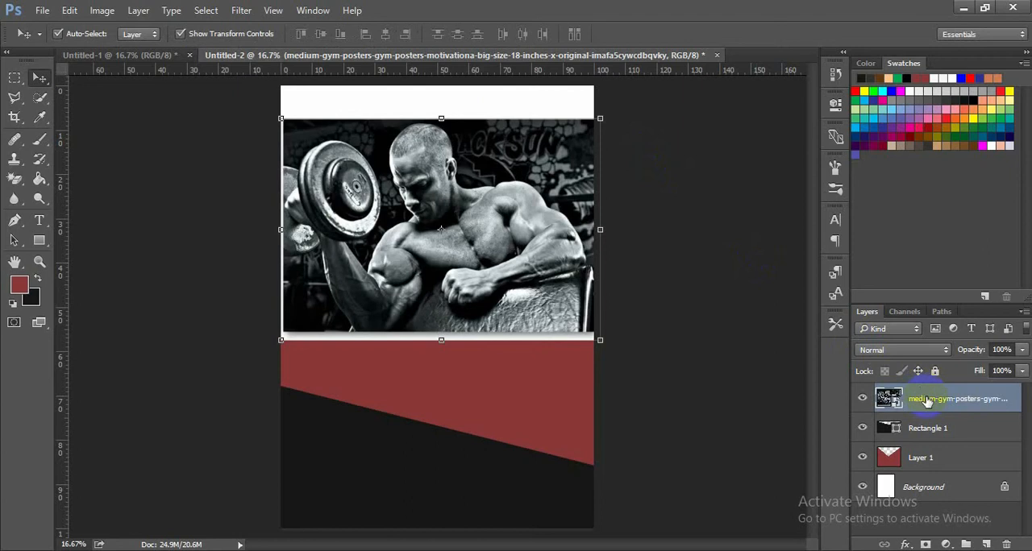
- Move the gym photo's layer beneath Rectangle 1 and Layer 1, directly above the Background
{"action": "left_click_drag", "start_coordinate": [924, 413], "coordinate": [926, 443]}
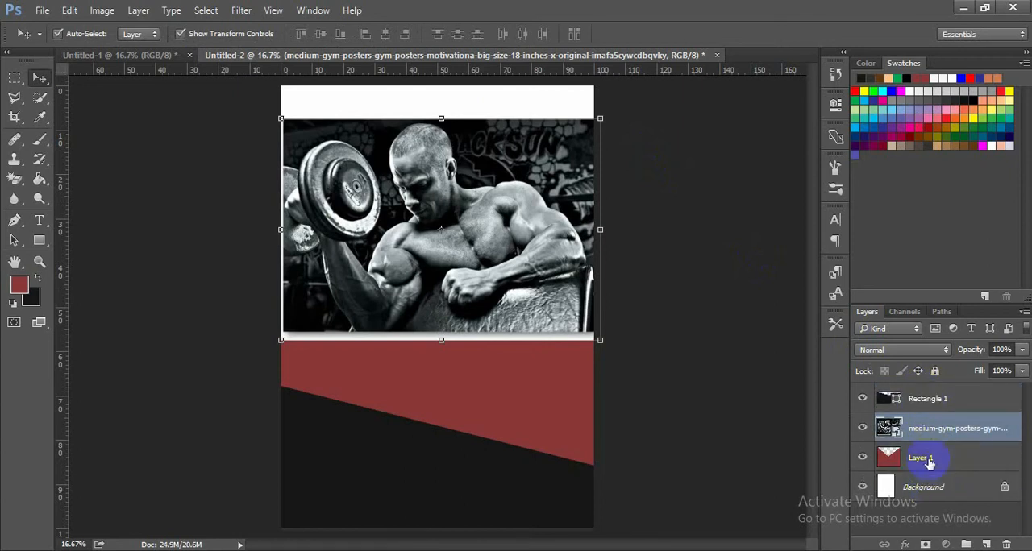
{"action": "left_click_drag", "start_coordinate": [934, 452], "coordinate": [934, 470]}
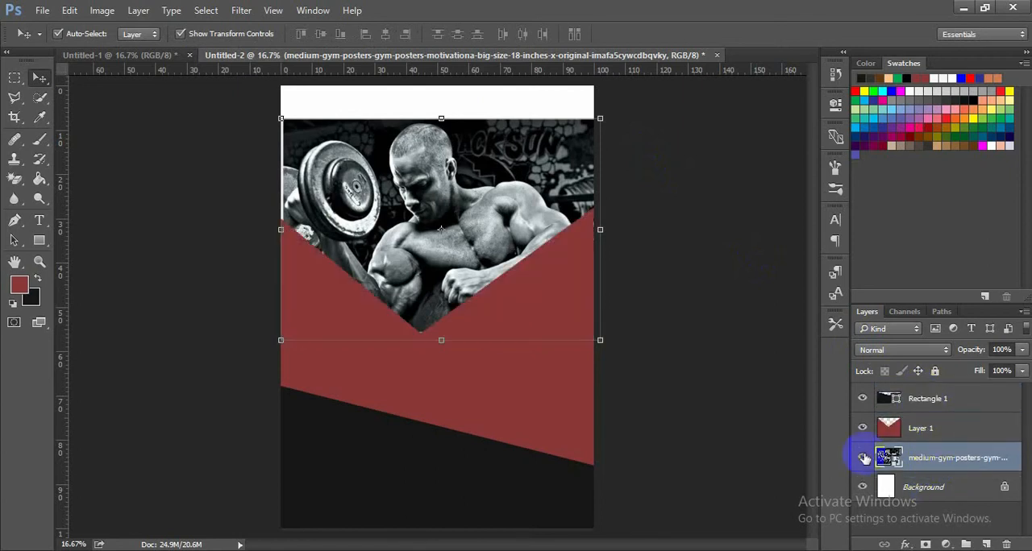
{"action": "left_click", "coordinate": [705, 413]}
- Nudge the gym photo slightly right and enlarge it about its centre to roughly 83.9% width and 87.7% height, past both page sides
{"action": "left_click", "coordinate": [456, 217]}
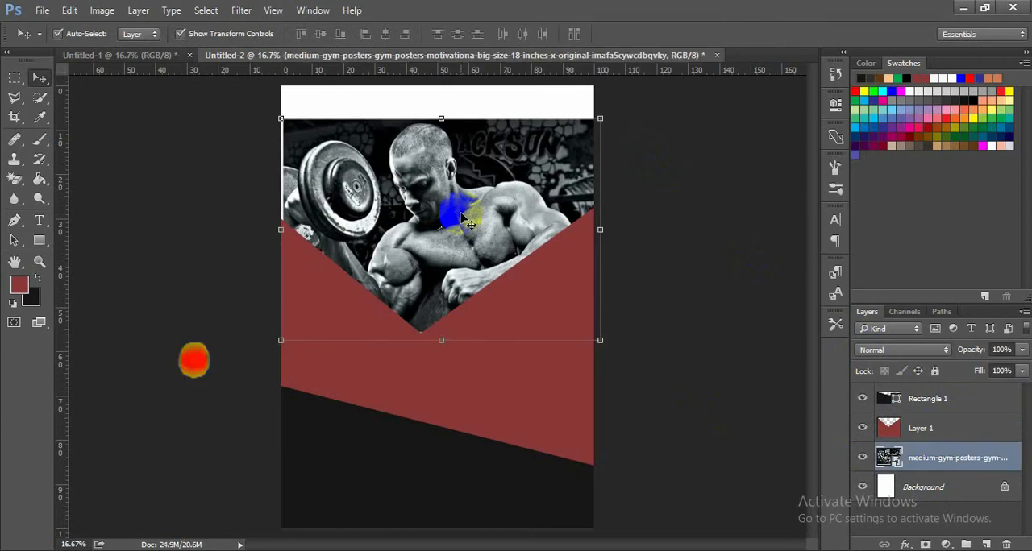
{"action": "key", "text": "Right"}
{"action": "key", "text": "Right"}
{"action": "key", "text": "Right"}
{"action": "key", "text": "Right"}
{"action": "key", "text": "Right"}
{"action": "key", "text": "Right"}
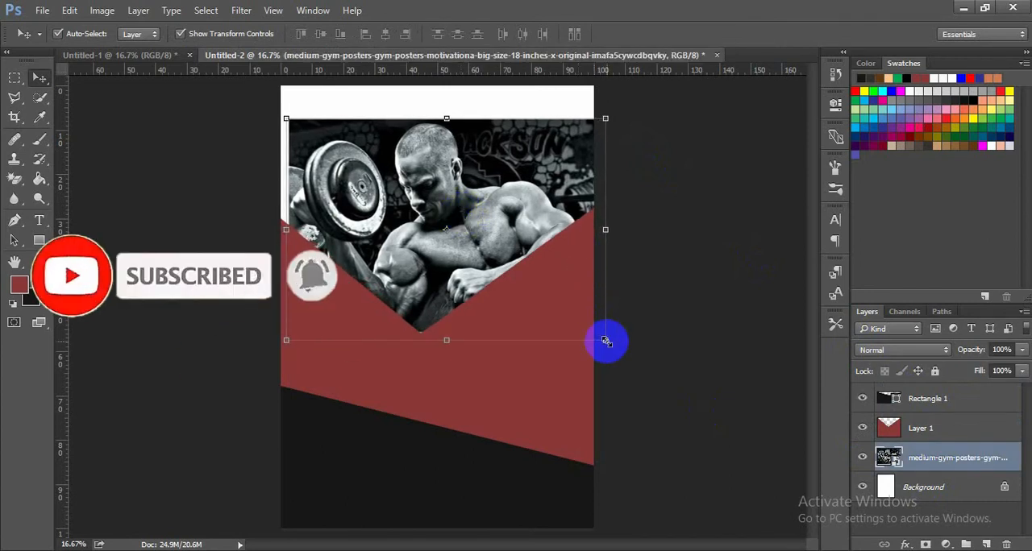
{"action": "left_click_drag", "start_coordinate": [605, 341], "coordinate": [630, 356]}
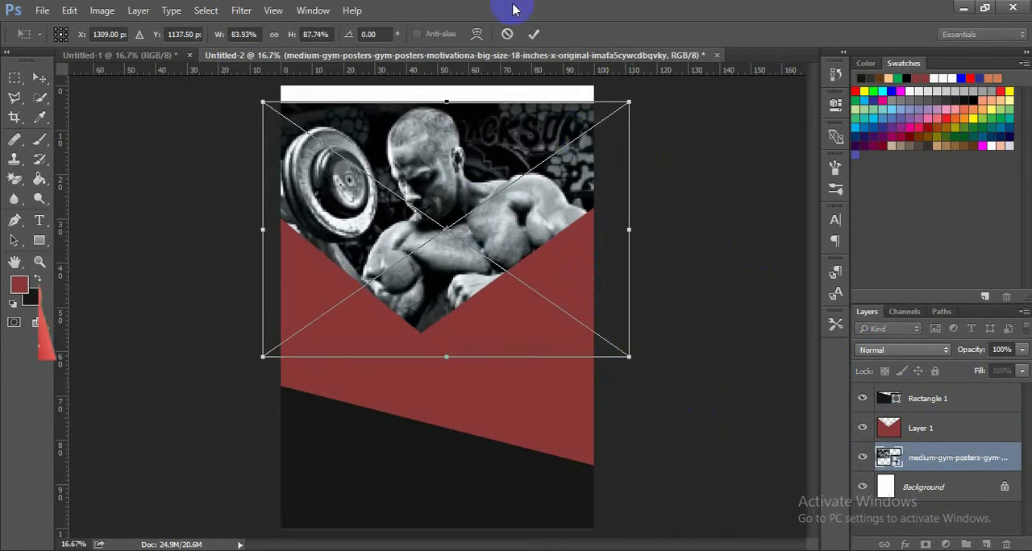
{"action": "left_click", "coordinate": [533, 36]}
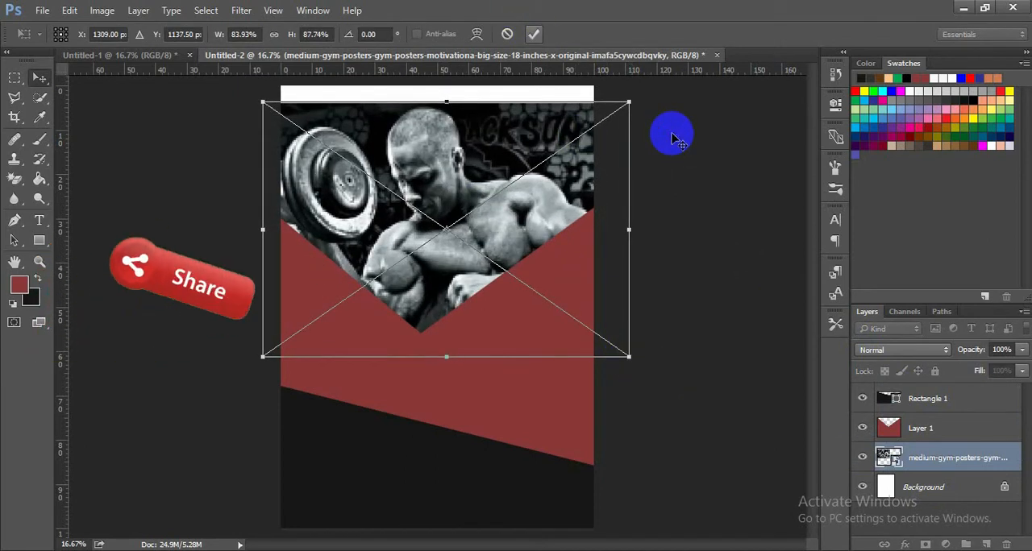
{"action": "left_click", "coordinate": [673, 138]}
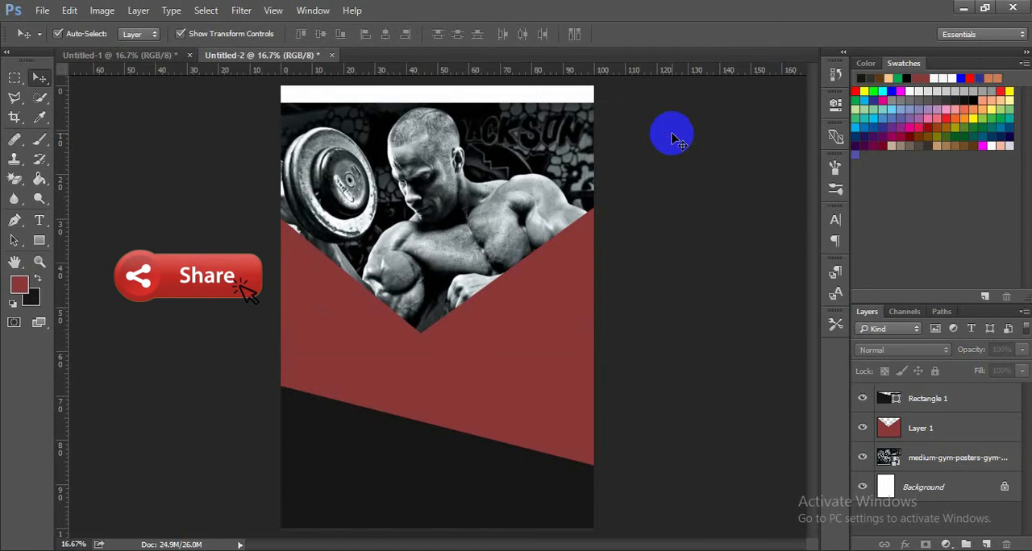
- Shift the enlarged gym photo slightly further right behind the V-shaped opening, keeping the page's left edge covered
{"action": "left_click", "coordinate": [505, 187]}
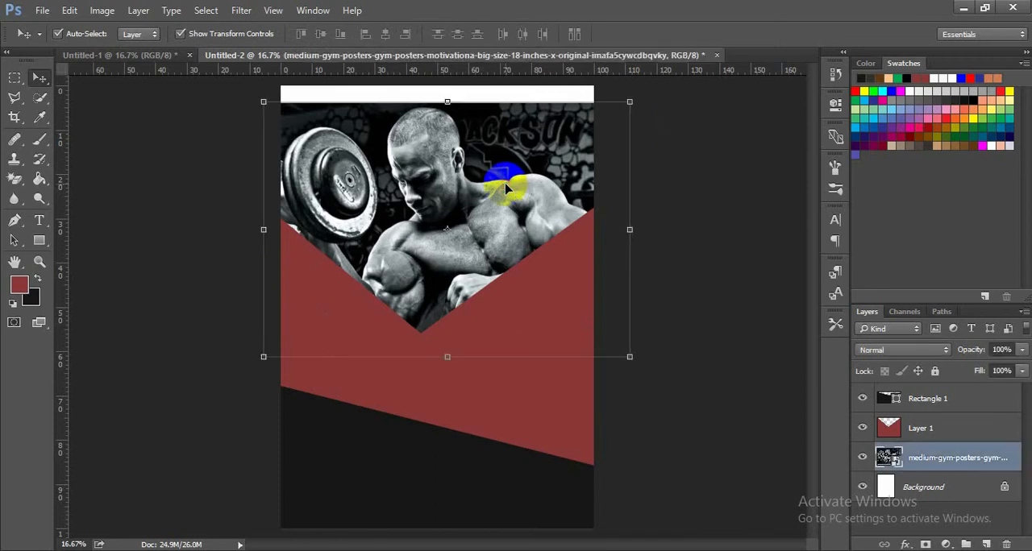
{"action": "key", "text": "shift+Right"}
{"action": "key", "text": "shift+Right"}
{"action": "key", "text": "shift+Right"}
{"action": "key", "text": "shift+Right"}
{"action": "key", "text": "shift+Right"}
{"action": "key", "text": "shift+Right"}
{"action": "key", "text": "shift+Right"}
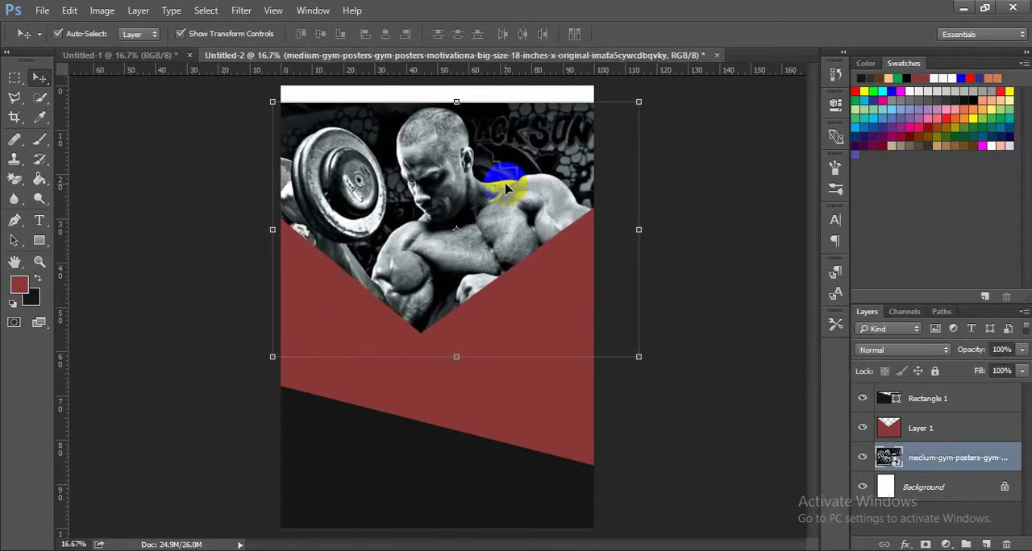
- Nudge the gym photo slightly further right in two small increments and deselect it
{"action": "key", "text": "shift+Right"}
{"action": "key", "text": "shift+Right"}
{"action": "left_click", "coordinate": [709, 249]}
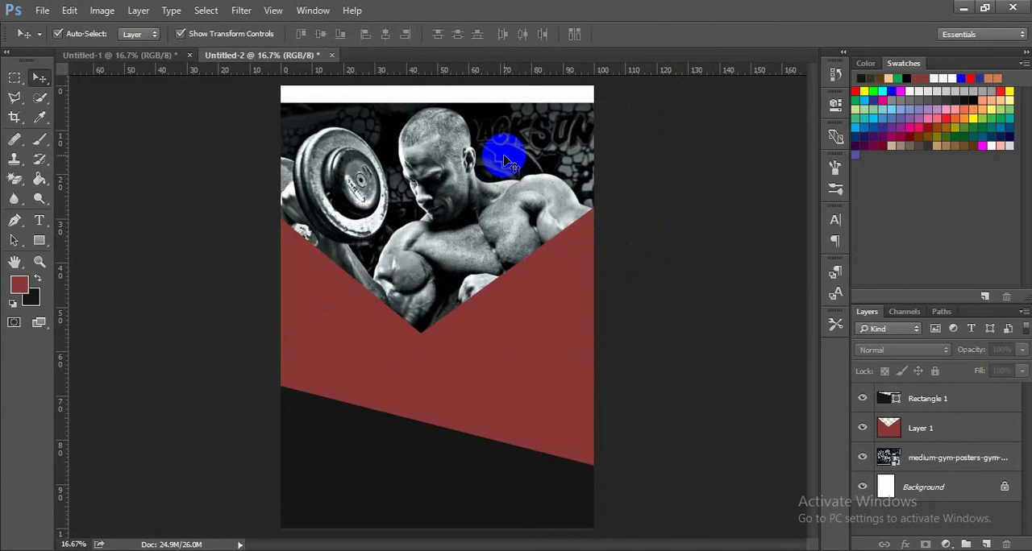
- Draw a circle about 779 px across on the red shape near the page's right edge and fill it green
{"action": "left_click", "coordinate": [42, 241]}
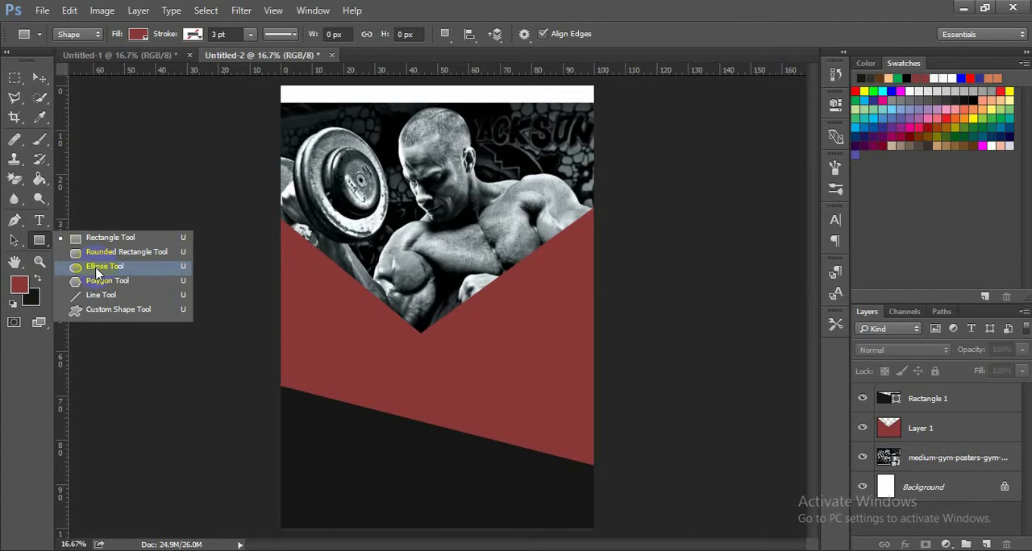
{"action": "left_click", "coordinate": [96, 267]}
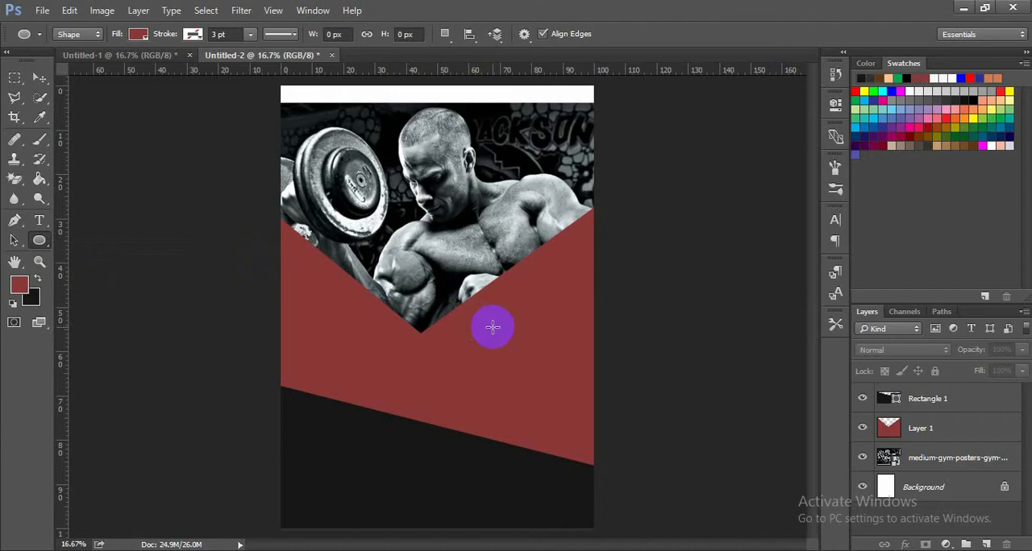
{"action": "left_click_drag", "start_coordinate": [492, 326], "coordinate": [589, 489]}
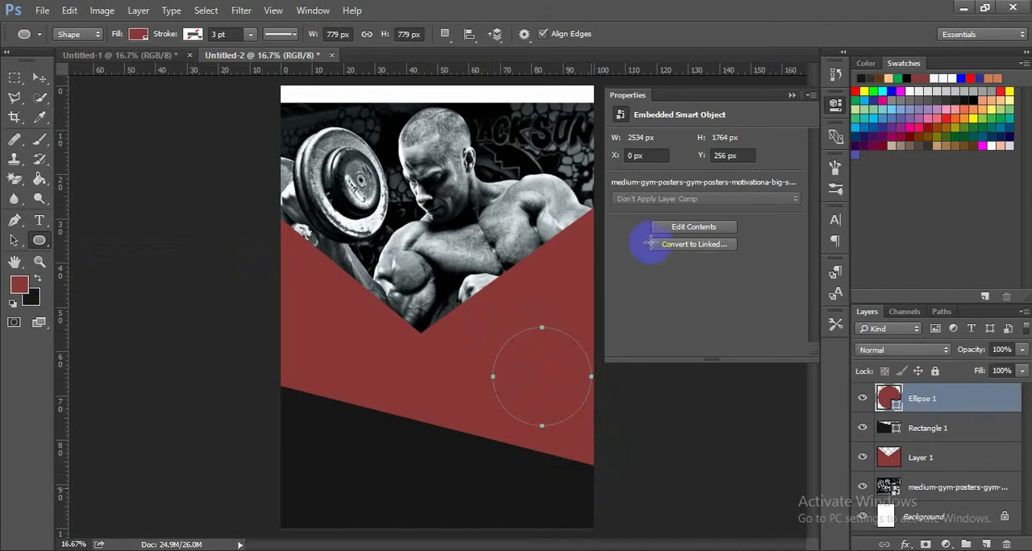
{"action": "left_click", "coordinate": [620, 210]}
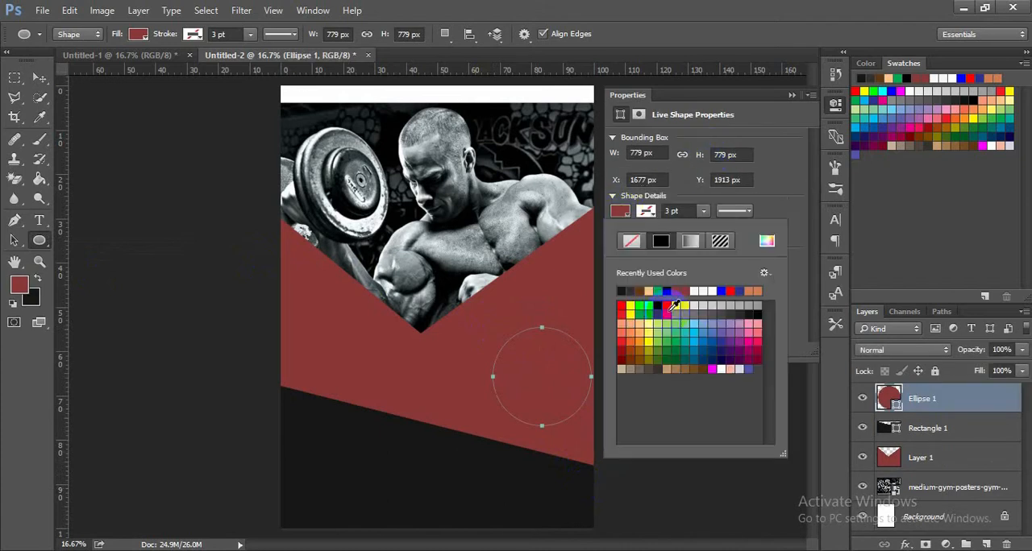
{"action": "left_click", "coordinate": [645, 309]}
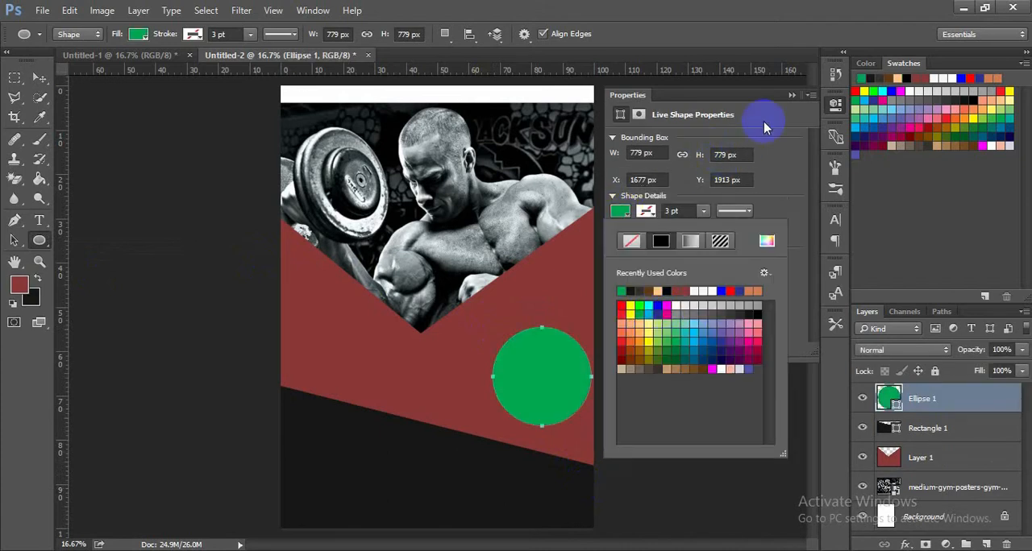
{"action": "left_click", "coordinate": [791, 96]}
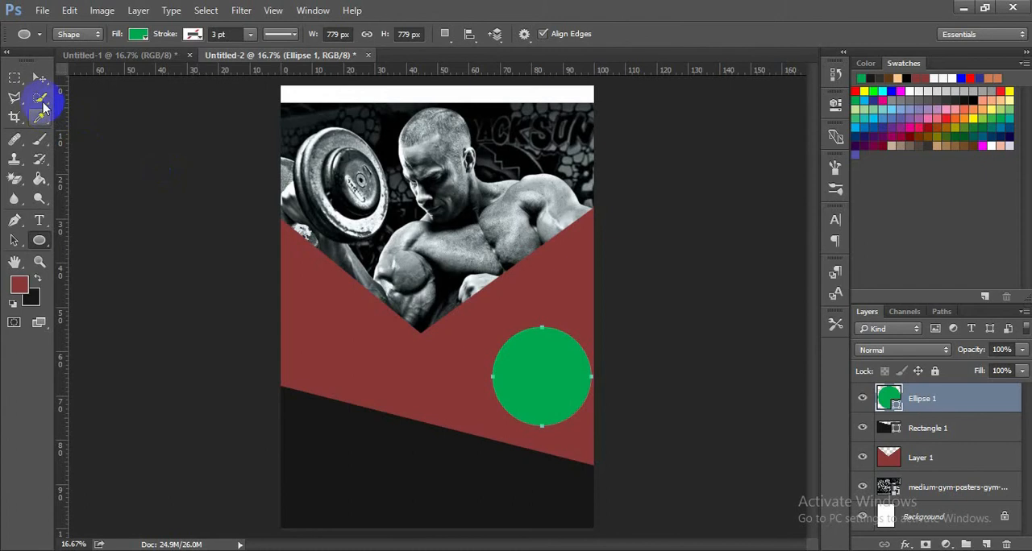
- Move the green circle up and slightly left, just beneath the V's right slope, and deselect it
{"action": "left_click", "coordinate": [40, 78]}
{"action": "left_click_drag", "start_coordinate": [530, 374], "coordinate": [522, 324]}
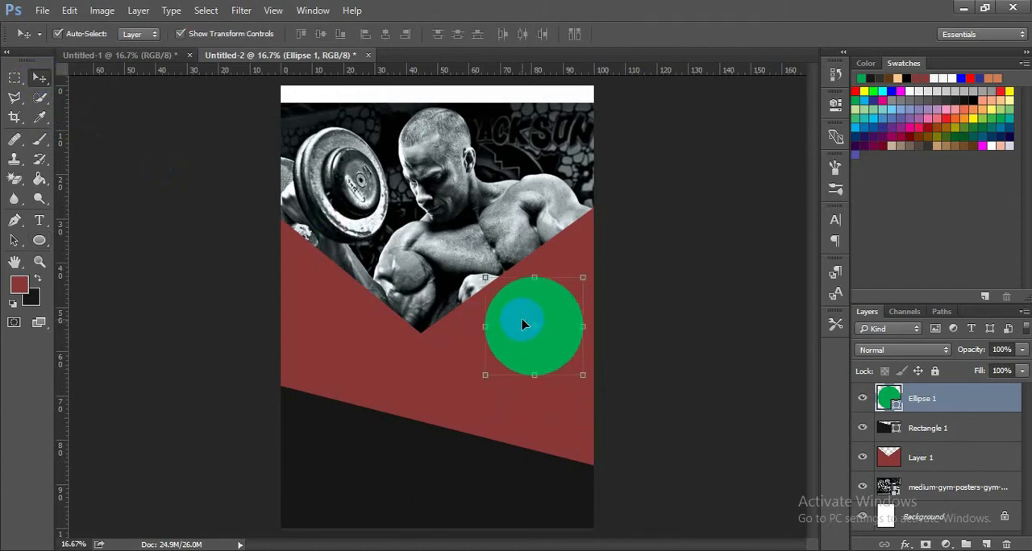
{"action": "left_click", "coordinate": [226, 256]}
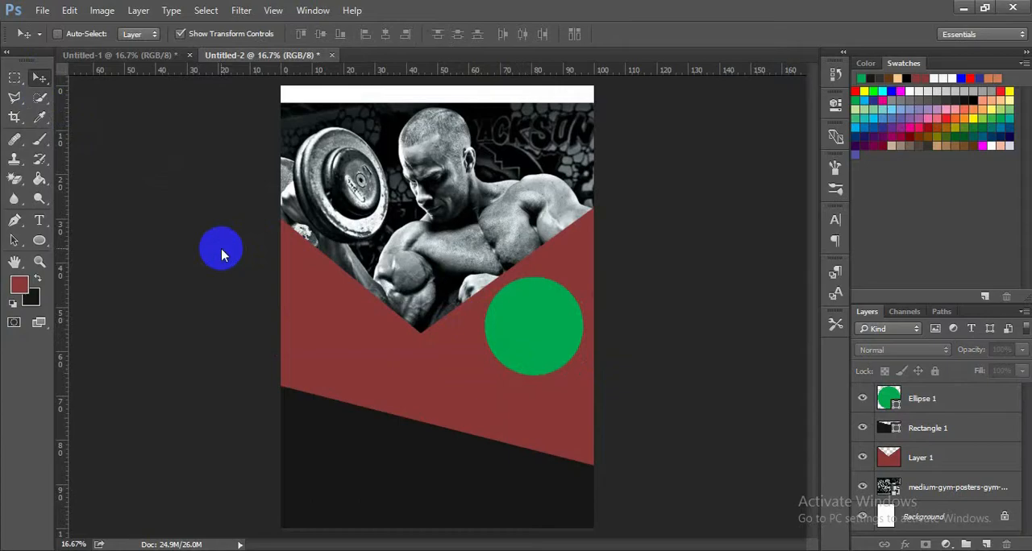
- Open images (4), images (5) and the mtb-rider lifting-weights photo together from the casharki 6aad folder
{"action": "key", "text": "ctrl+o"}
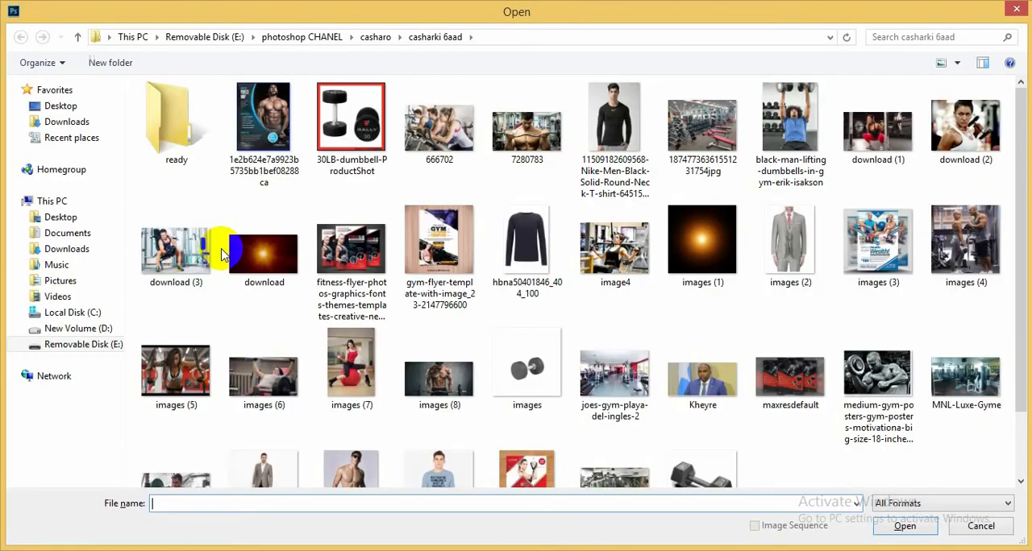
{"action": "left_click", "coordinate": [978, 233]}
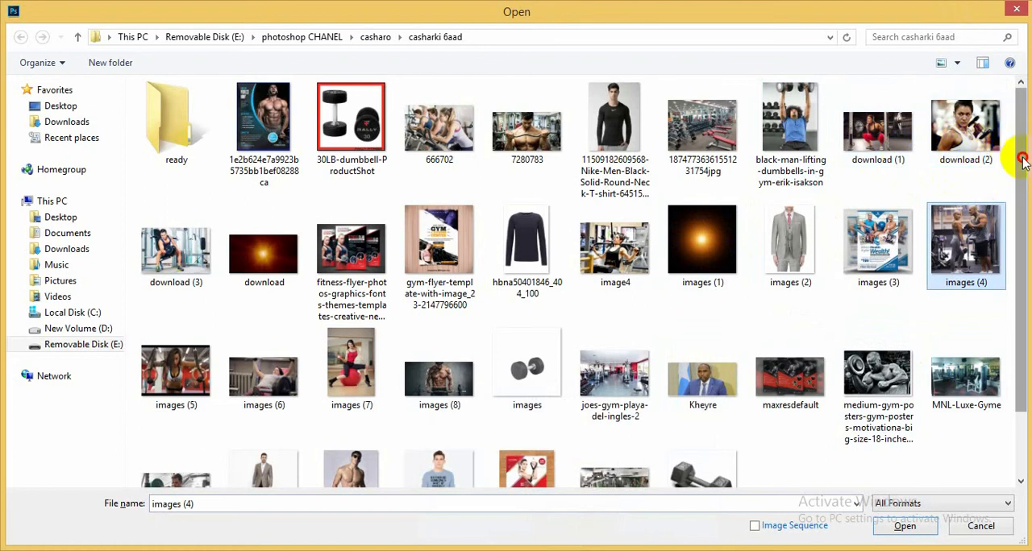
{"action": "left_click_drag", "start_coordinate": [1022, 161], "coordinate": [1025, 254]}
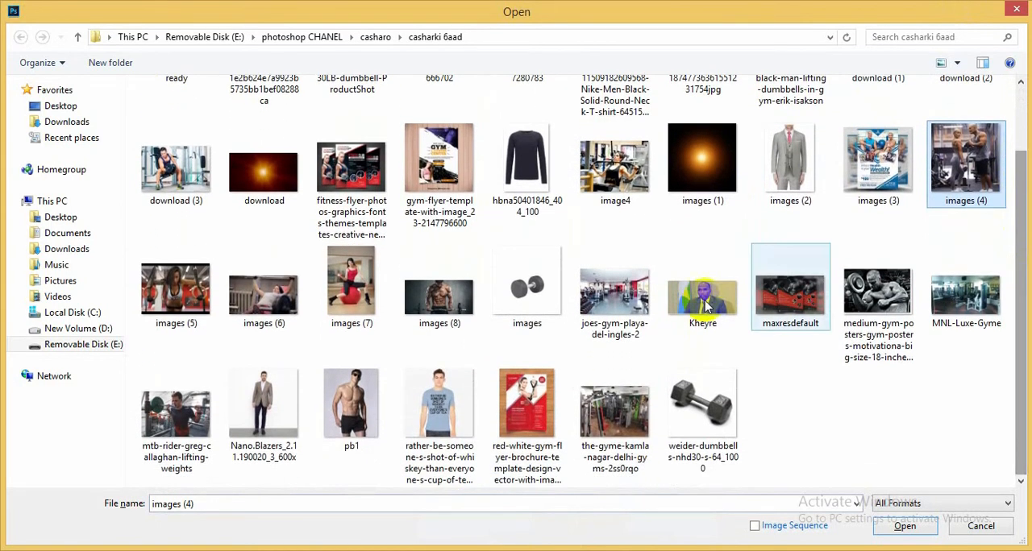
{"action": "left_click", "coordinate": [181, 435], "text": "ctrl"}
{"action": "left_click", "coordinate": [190, 290], "text": "ctrl"}
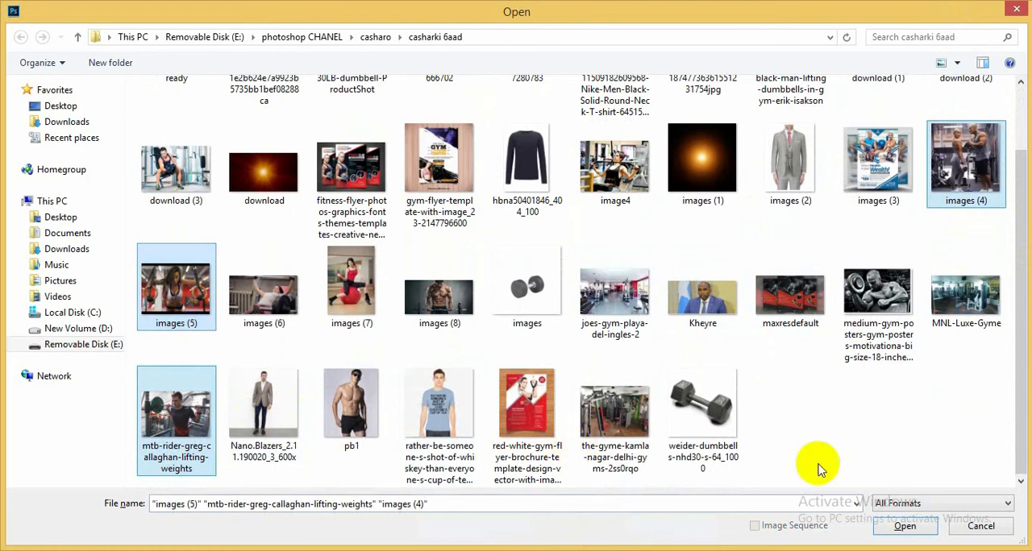
{"action": "left_click", "coordinate": [905, 526]}
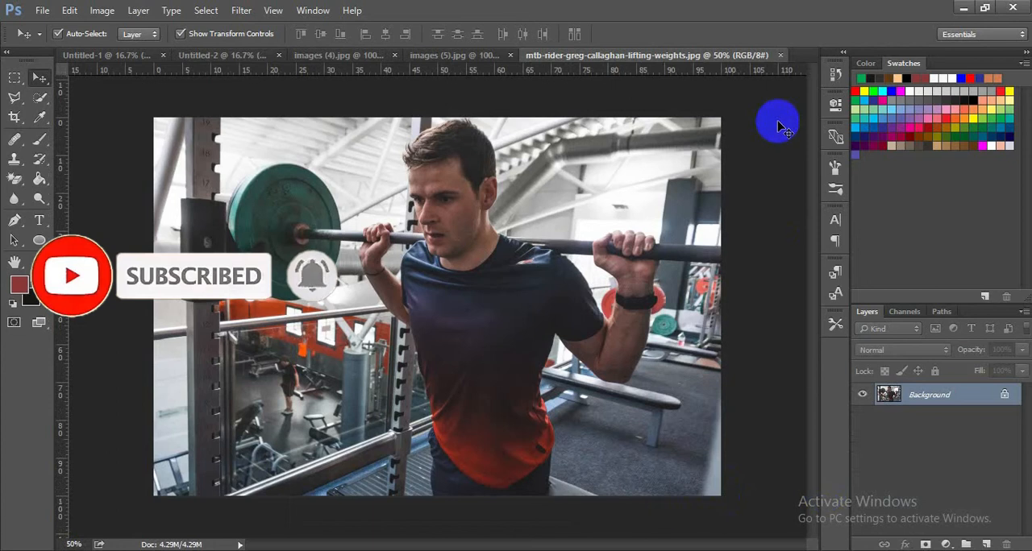
- Unlock the lifting-weights photo, place it in the Untitled-2 poster over the green circle, and scale it to about 80.1%
{"action": "left_click", "coordinate": [1008, 394]}
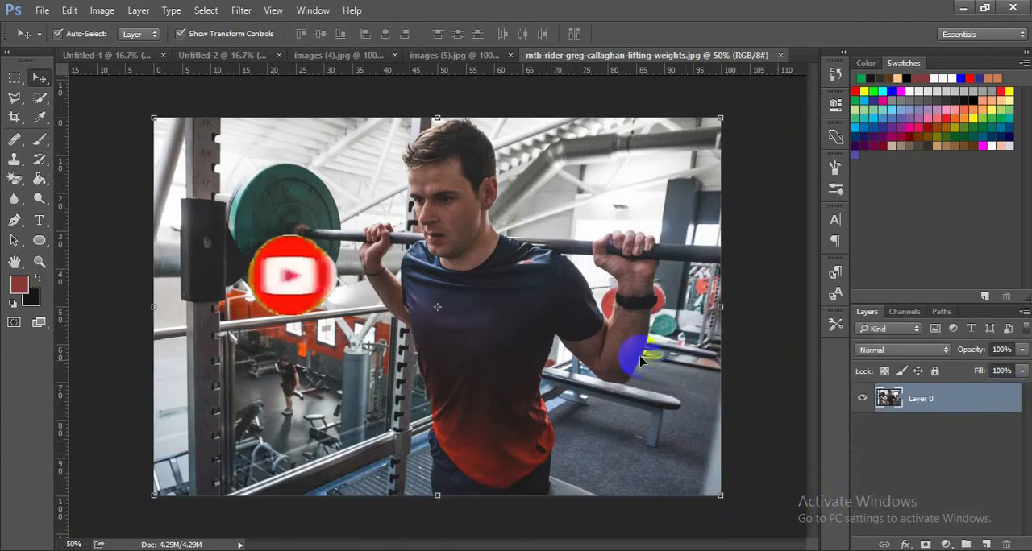
{"action": "left_click_drag", "start_coordinate": [621, 357], "coordinate": [563, 344]}
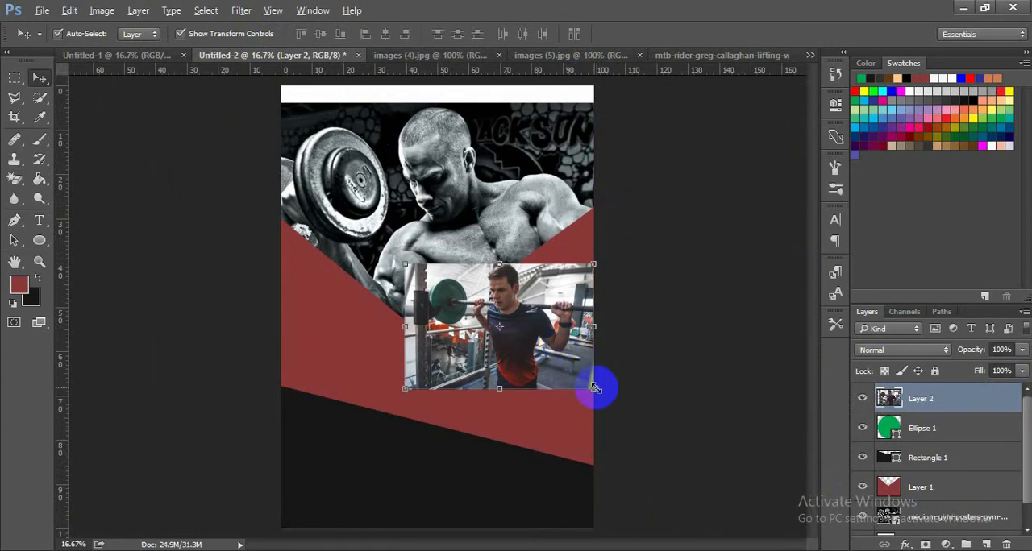
{"action": "mouse_move", "coordinate": [590, 380]}
{"action": "left_mouse_down"}
{"action": "mouse_move", "coordinate": [546, 341]}
{"action": "mouse_move", "coordinate": [605, 374]}
{"action": "left_mouse_up"}
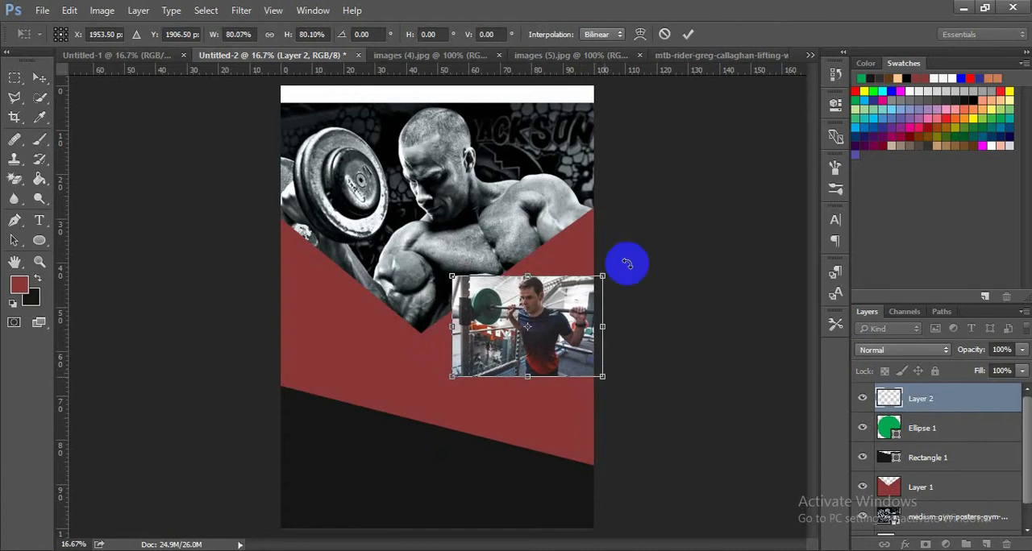
{"action": "left_click", "coordinate": [688, 34]}
- Clip the lifting-weights photo on Layer 2 to the green circle with a clipping mask
{"action": "left_click", "coordinate": [895, 398]}
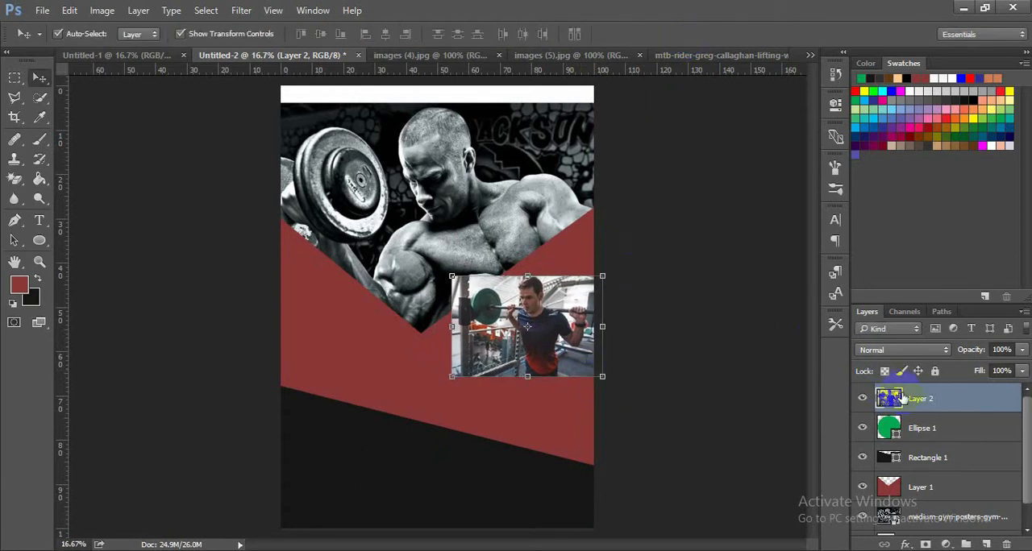
{"action": "right_click", "coordinate": [904, 398]}
{"action": "left_click", "coordinate": [743, 346]}
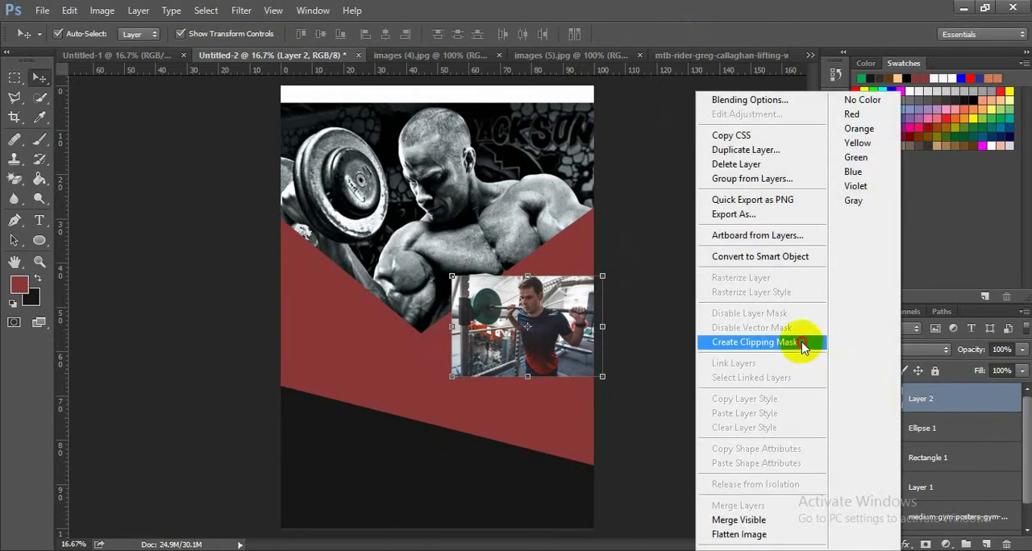
{"action": "left_click", "coordinate": [715, 318]}
- Shift the clipped photo slightly right inside the circle and deselect it
{"action": "left_click", "coordinate": [543, 332]}
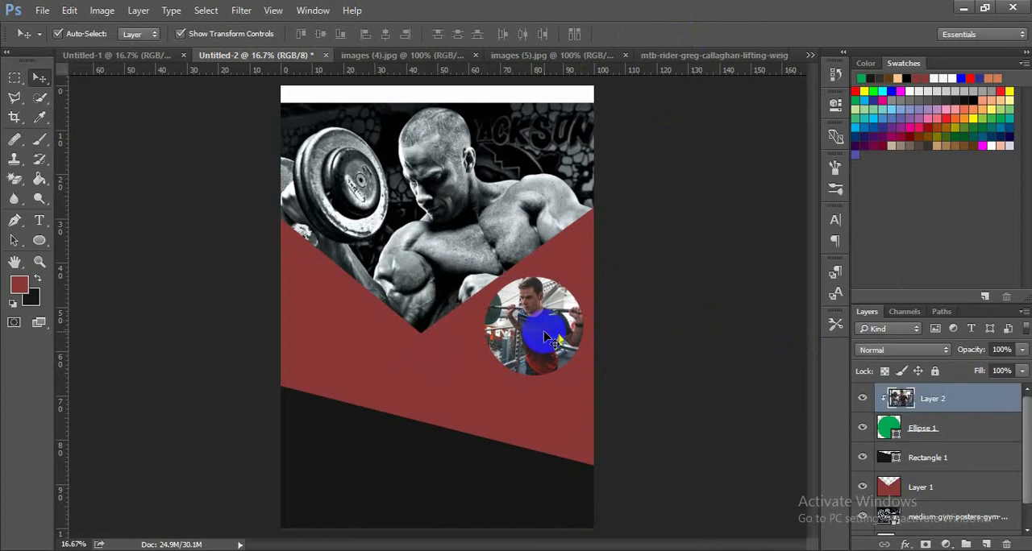
{"action": "left_click_drag", "start_coordinate": [543, 332], "coordinate": [544, 330]}
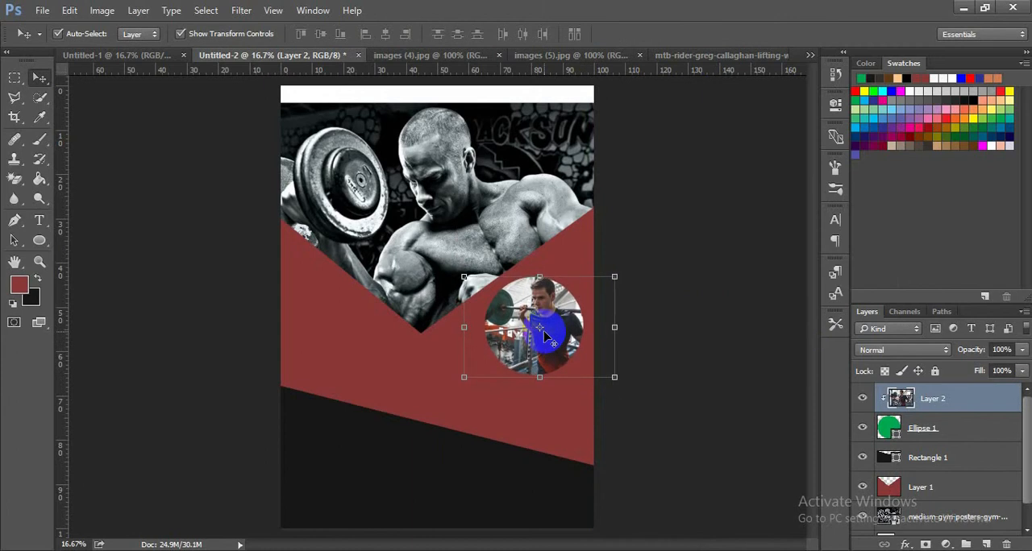
{"action": "left_click", "coordinate": [691, 300]}
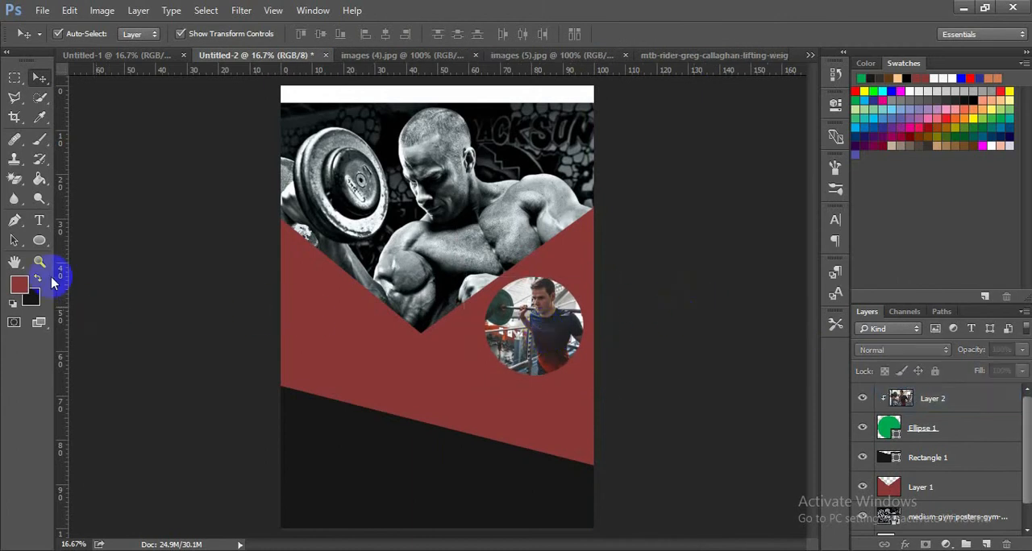
- Merge Layer 2 with Ellipse 1 into one layer, then move the circular photo slightly up and right
{"action": "left_click", "coordinate": [931, 399]}
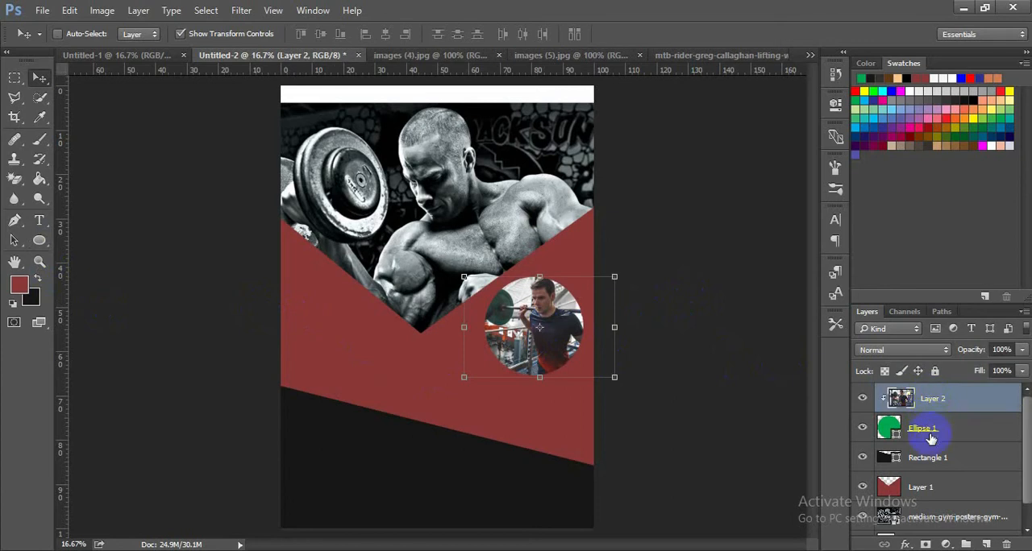
{"action": "left_click", "coordinate": [931, 438], "text": "ctrl"}
{"action": "right_click", "coordinate": [930, 433]}
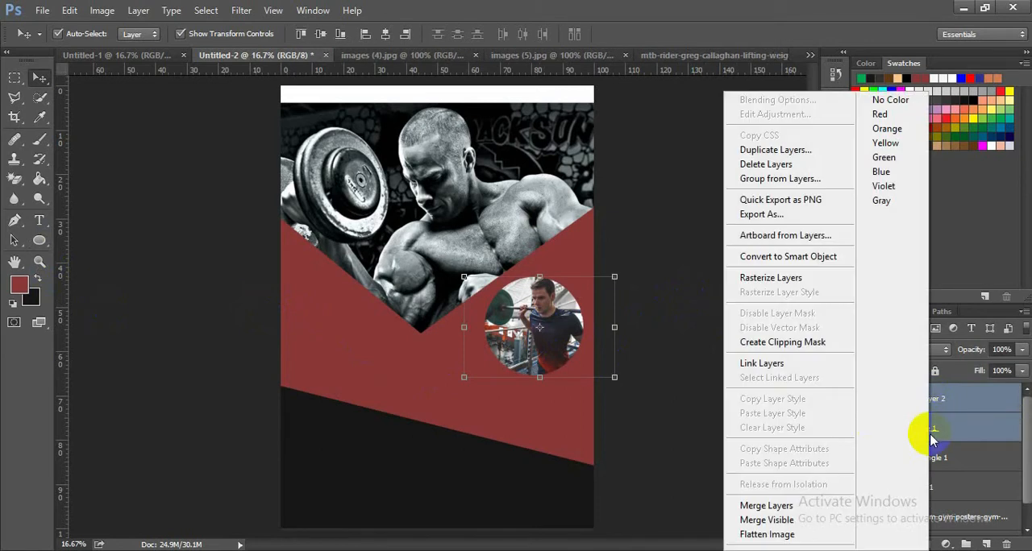
{"action": "left_click", "coordinate": [804, 505]}
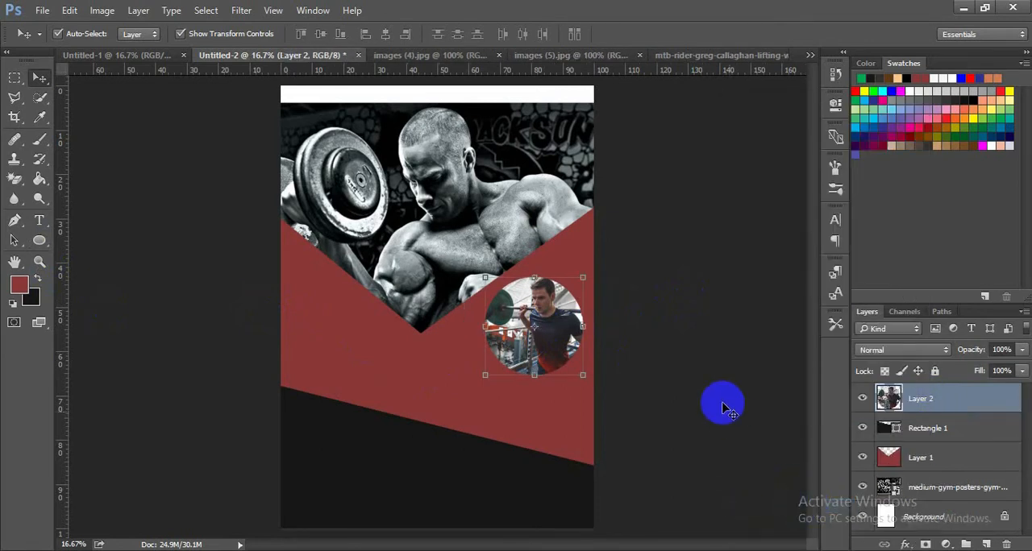
{"action": "left_click_drag", "start_coordinate": [569, 334], "coordinate": [569, 330]}
{"action": "left_click", "coordinate": [674, 308]}
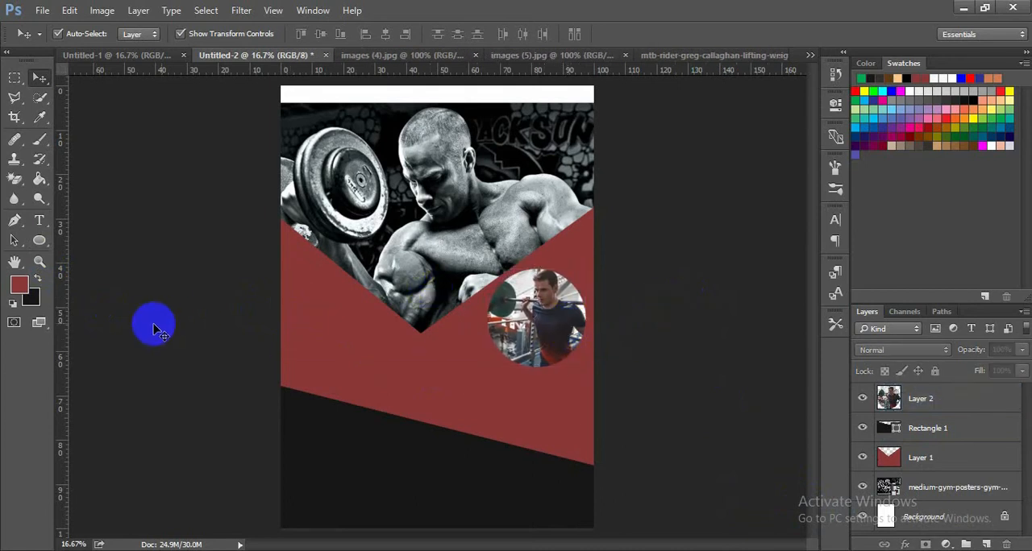
- Draw a second circle about 773 px across over the slanted dark edge, left of the page centre, and fill it green
{"action": "left_click", "coordinate": [40, 240]}
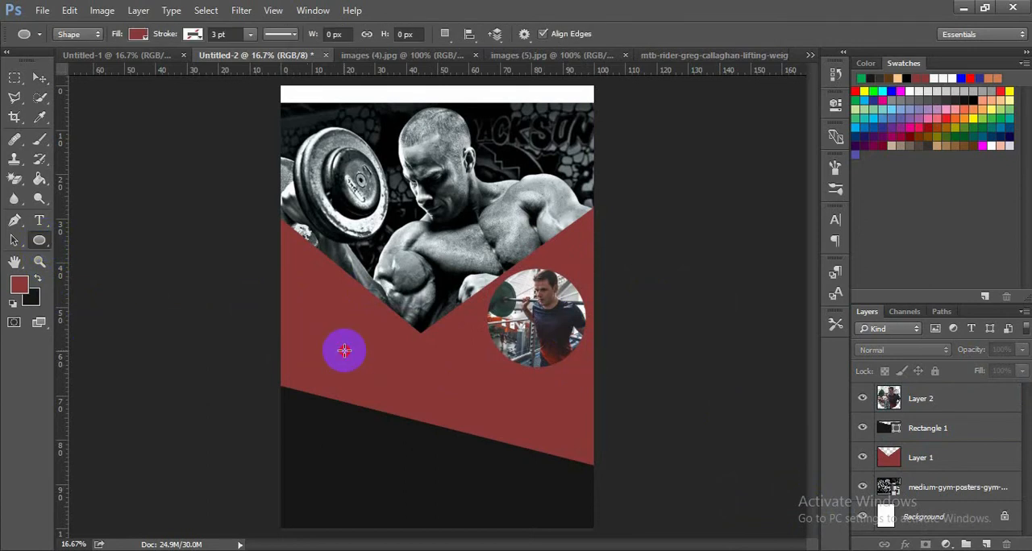
{"action": "left_click_drag", "start_coordinate": [344, 350], "coordinate": [442, 473]}
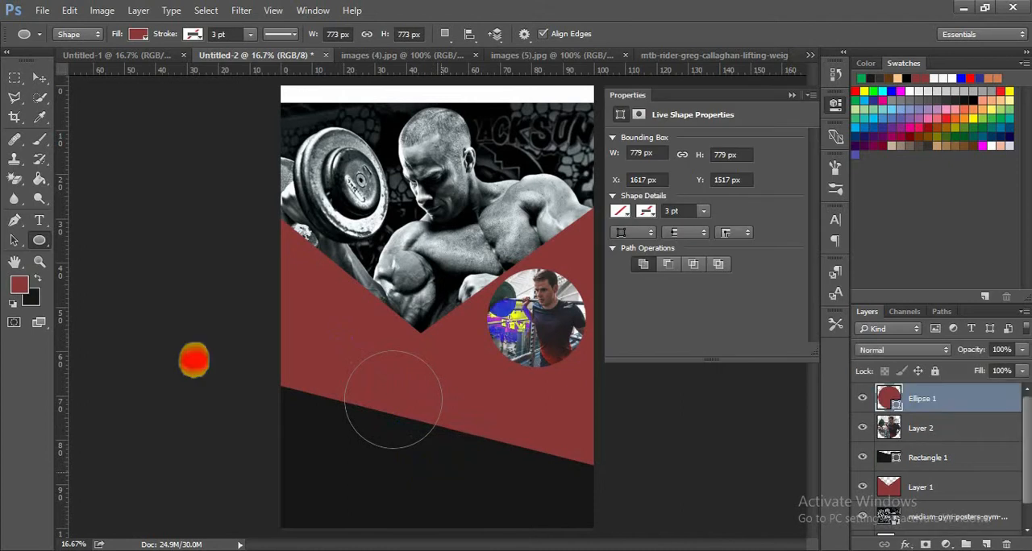
{"action": "left_click", "coordinate": [618, 212]}
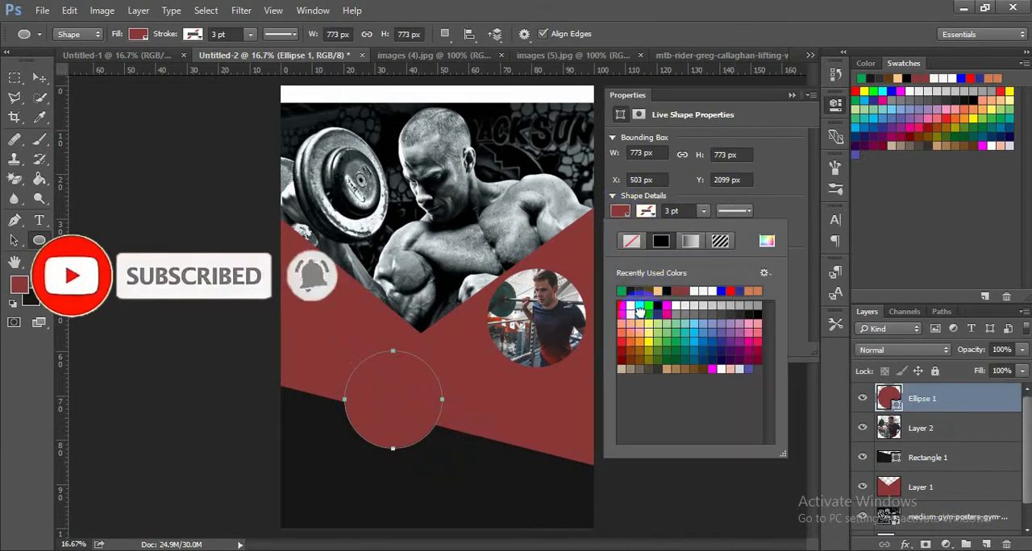
{"action": "left_click", "coordinate": [638, 308]}
{"action": "left_click", "coordinate": [794, 98]}
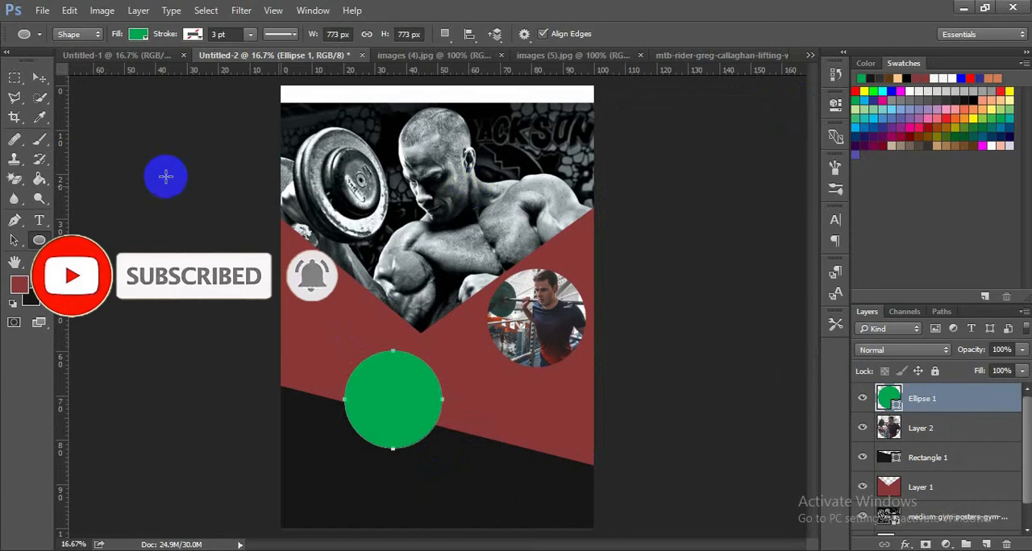
- Unlock the images (5).jpg photo, bring it into the Untitled-2 poster and scale it to about 437% over the green circle
{"action": "left_click", "coordinate": [40, 81]}
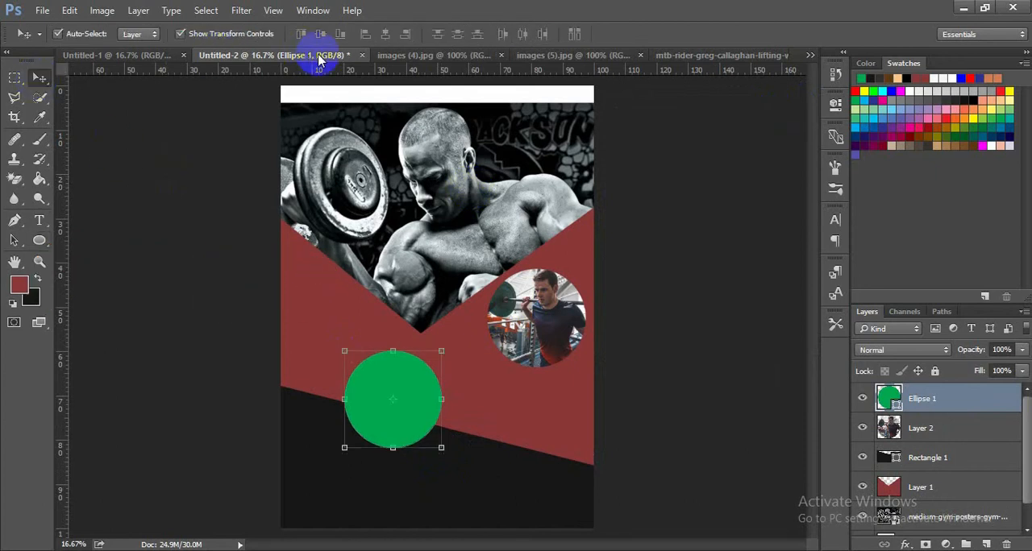
{"action": "left_click", "coordinate": [409, 58]}
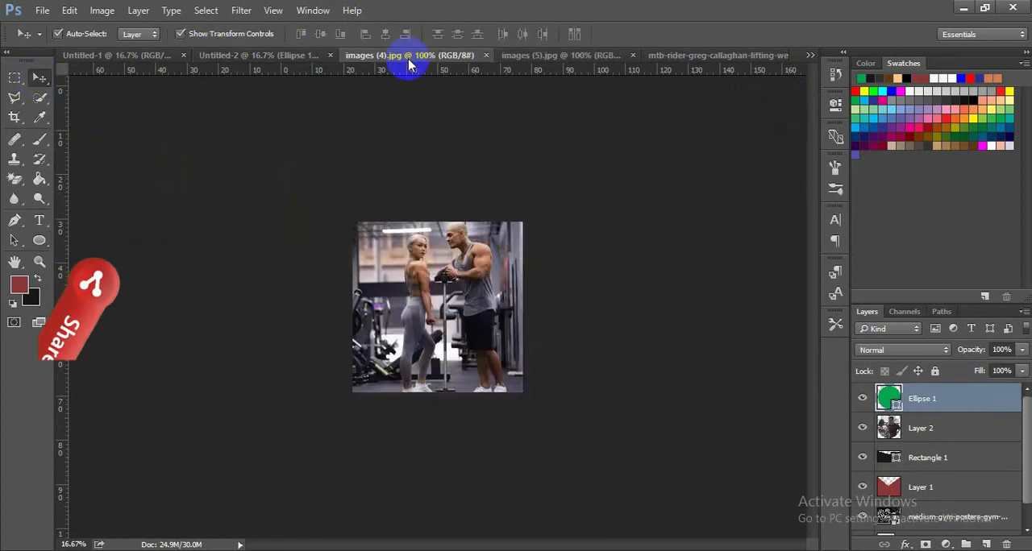
{"action": "left_click", "coordinate": [561, 58]}
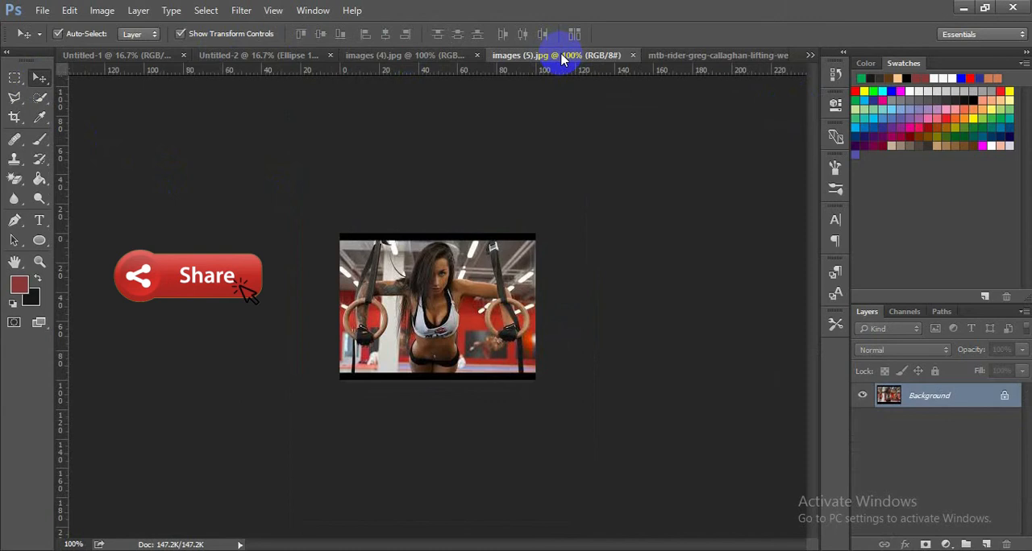
{"action": "left_click", "coordinate": [1010, 397]}
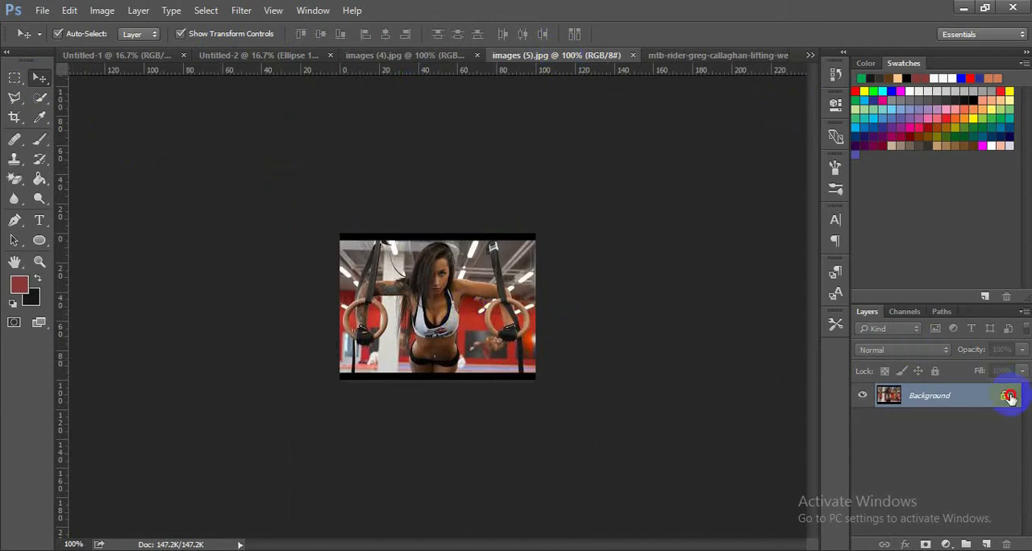
{"action": "left_click_drag", "start_coordinate": [514, 345], "coordinate": [470, 467]}
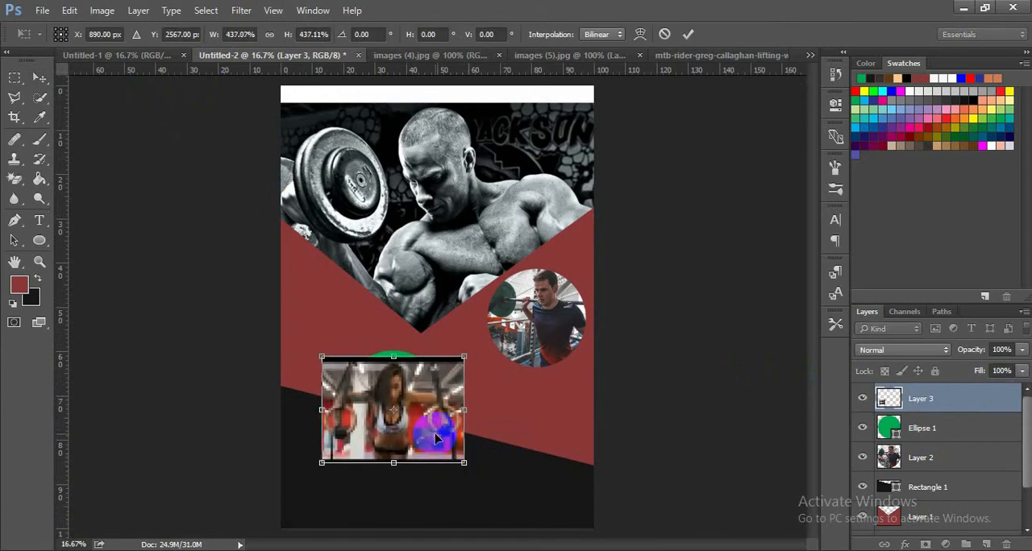
{"action": "left_click_drag", "start_coordinate": [434, 434], "coordinate": [435, 423]}
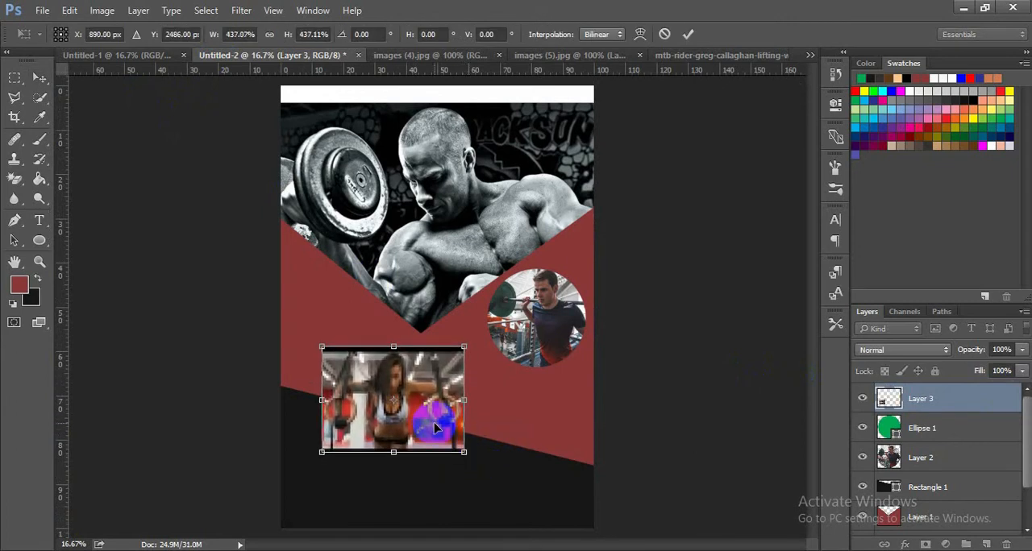
{"action": "left_click", "coordinate": [687, 34]}
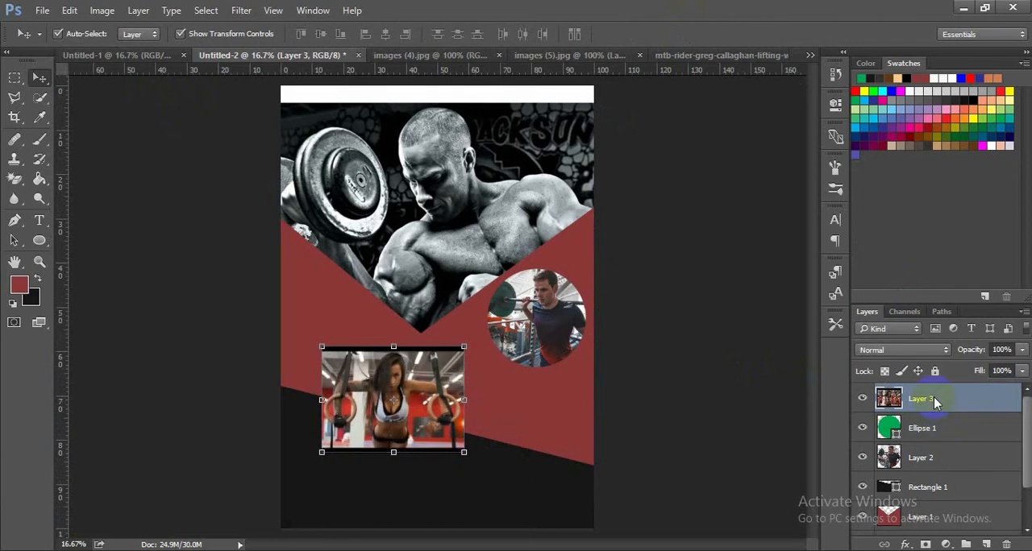
- Clip the photo on Layer 3 to the green circle with a clipping mask and deselect it
{"action": "right_click", "coordinate": [935, 404]}
{"action": "left_click", "coordinate": [828, 349]}
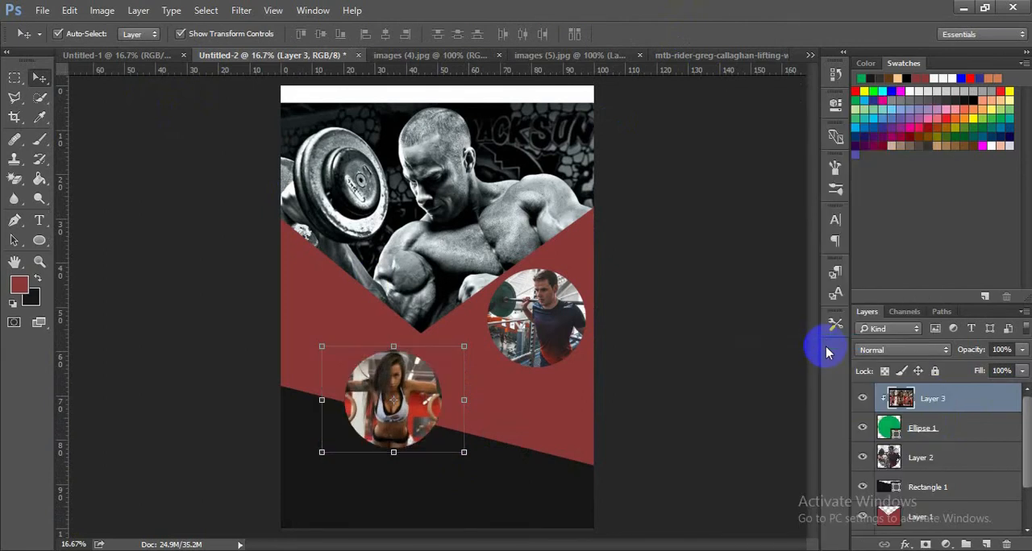
{"action": "left_click", "coordinate": [767, 352]}
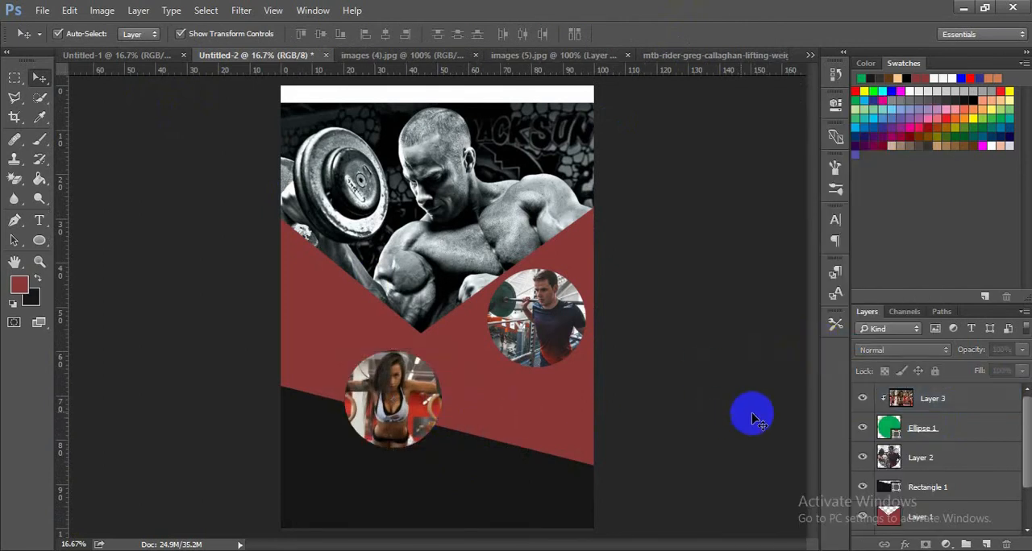
- Transform the clipped Layer 3 photo to about 97% width and 99% height, repositioning it vertically to cover the circle
{"action": "left_click", "coordinate": [424, 417]}
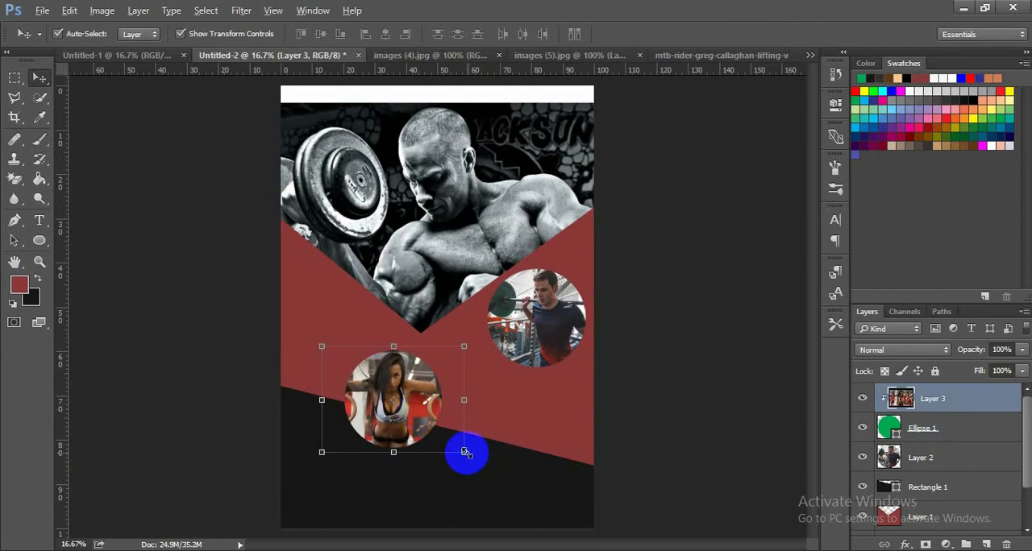
{"action": "left_click_drag", "start_coordinate": [462, 453], "coordinate": [457, 446]}
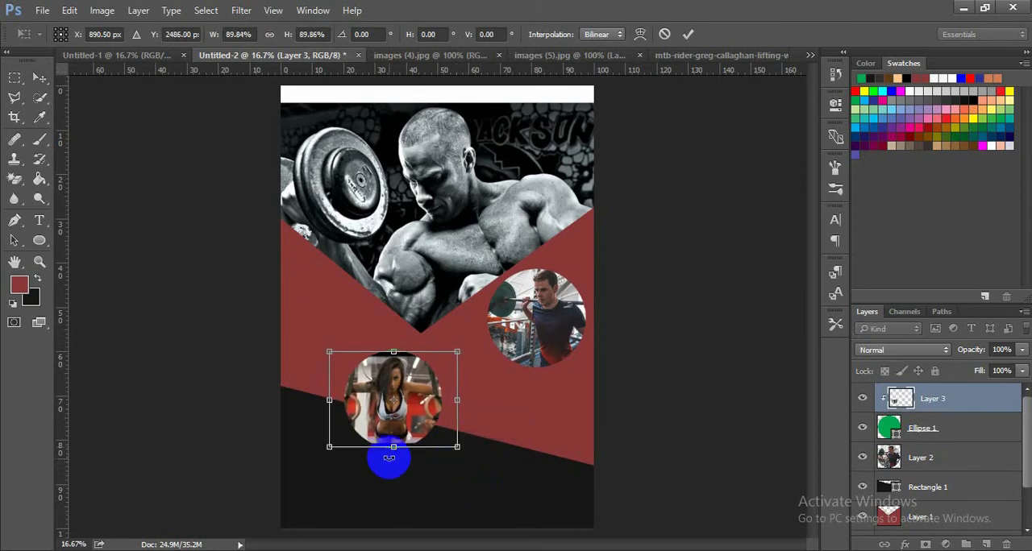
{"action": "left_click_drag", "start_coordinate": [395, 447], "coordinate": [395, 451]}
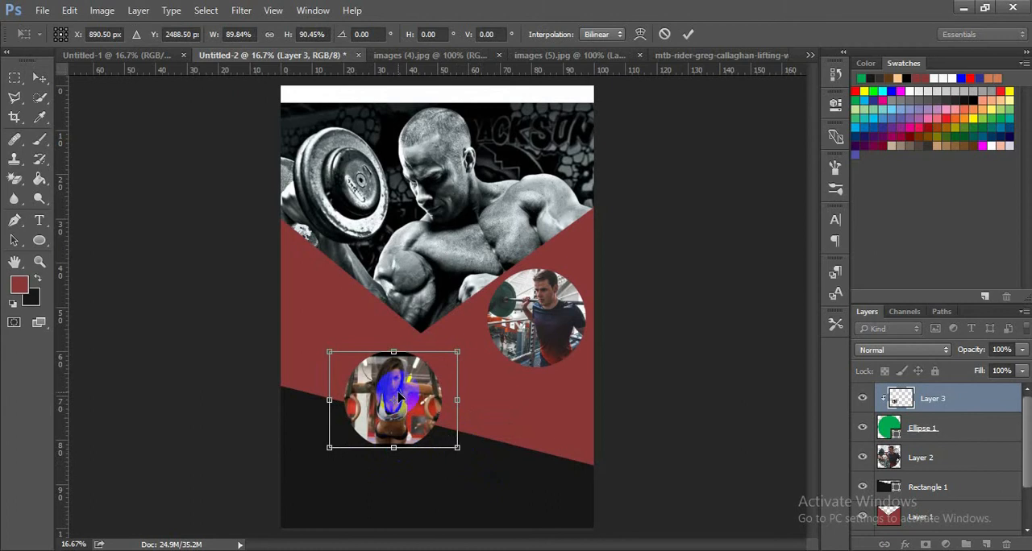
{"action": "left_click_drag", "start_coordinate": [396, 349], "coordinate": [396, 349]}
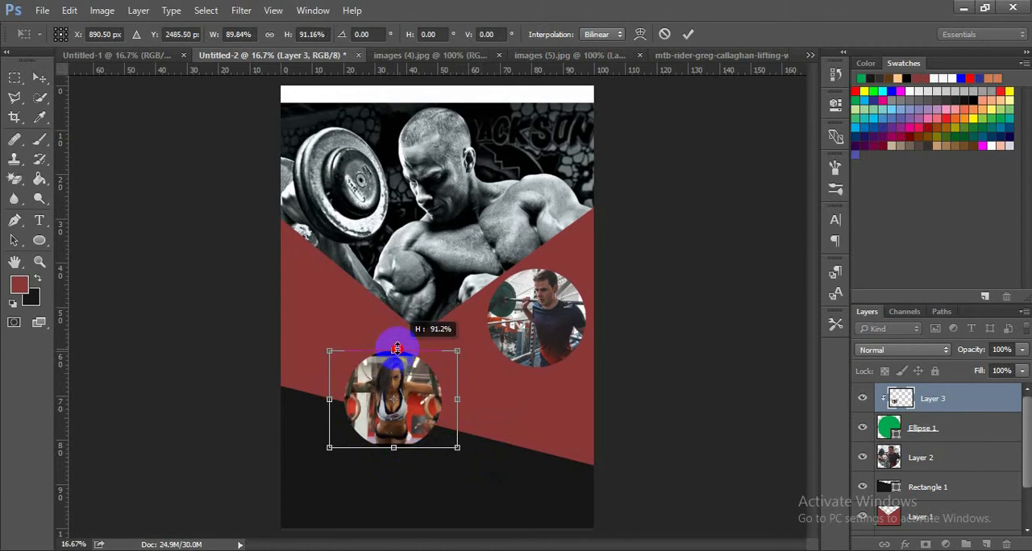
{"action": "key", "text": "Up"}
{"action": "key", "text": "Up"}
{"action": "key", "text": "Up"}
{"action": "key", "text": "Up"}
{"action": "key", "text": "Up"}
{"action": "key", "text": "Up"}
{"action": "key", "text": "Up"}
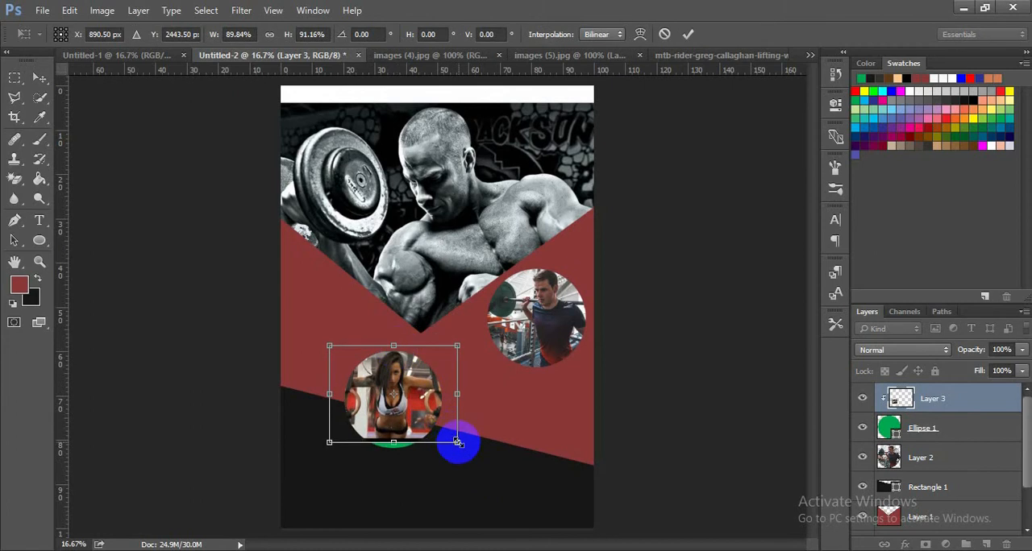
{"action": "left_click_drag", "start_coordinate": [459, 443], "coordinate": [463, 446]}
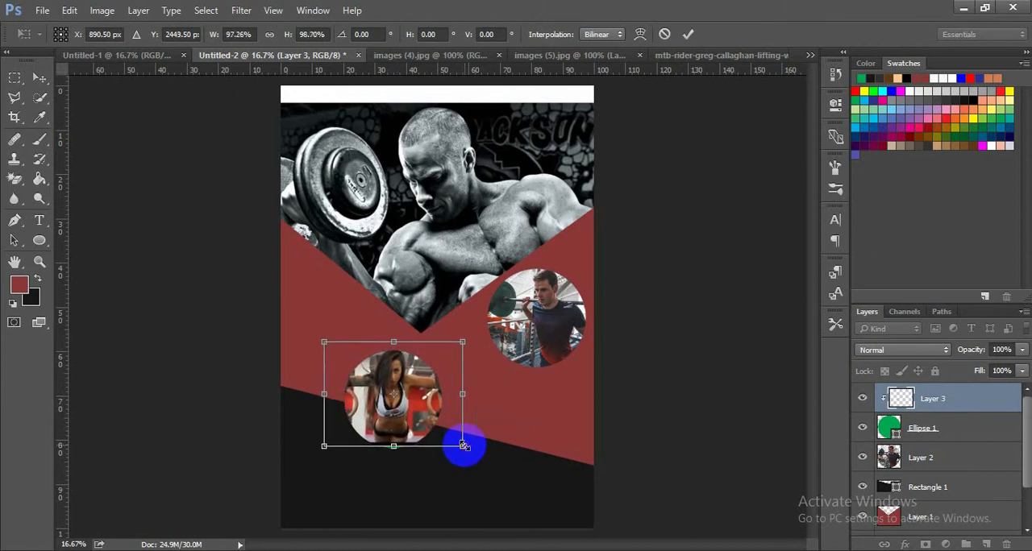
{"action": "key", "text": "Down"}
{"action": "key", "text": "Down"}
{"action": "key", "text": "Down"}
{"action": "key", "text": "Down"}
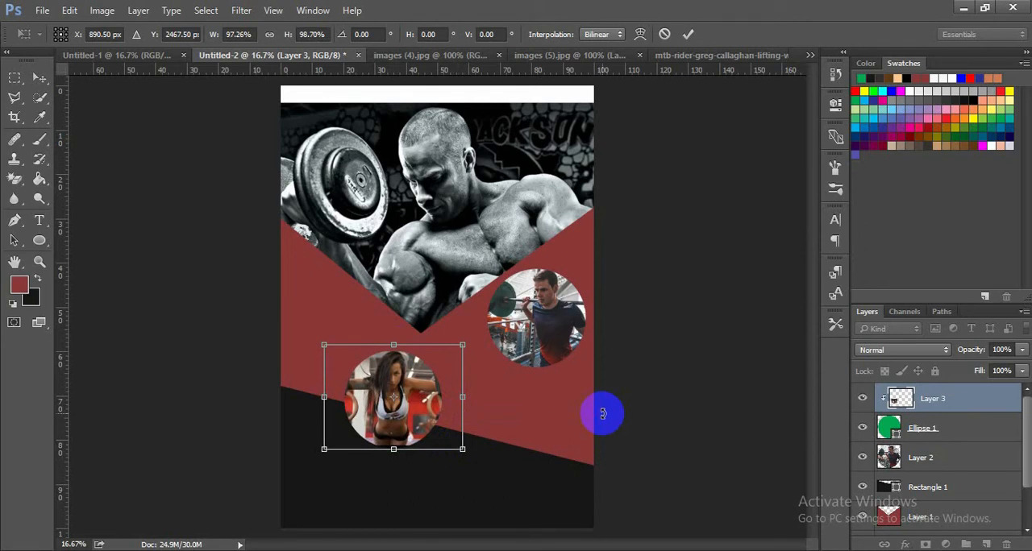
{"action": "left_click", "coordinate": [695, 37]}
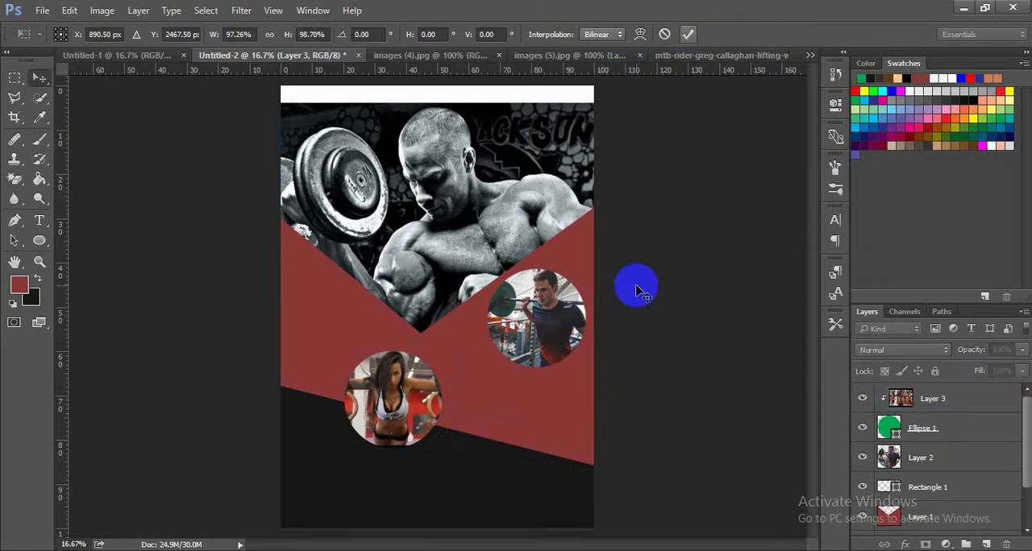
- Shift the clipped photo slightly down inside the circle and deselect it
{"action": "left_click", "coordinate": [413, 403]}
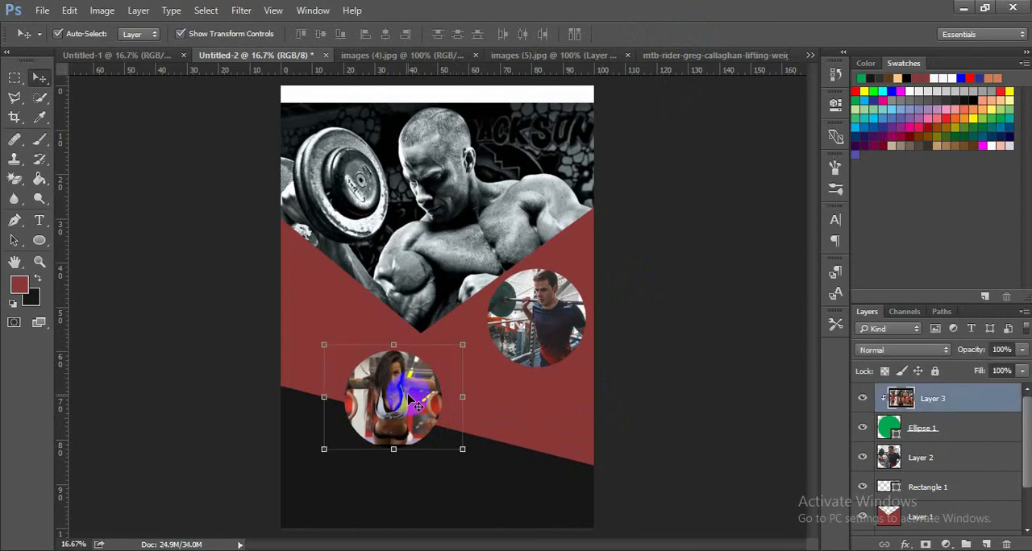
{"action": "left_click_drag", "start_coordinate": [409, 398], "coordinate": [409, 401]}
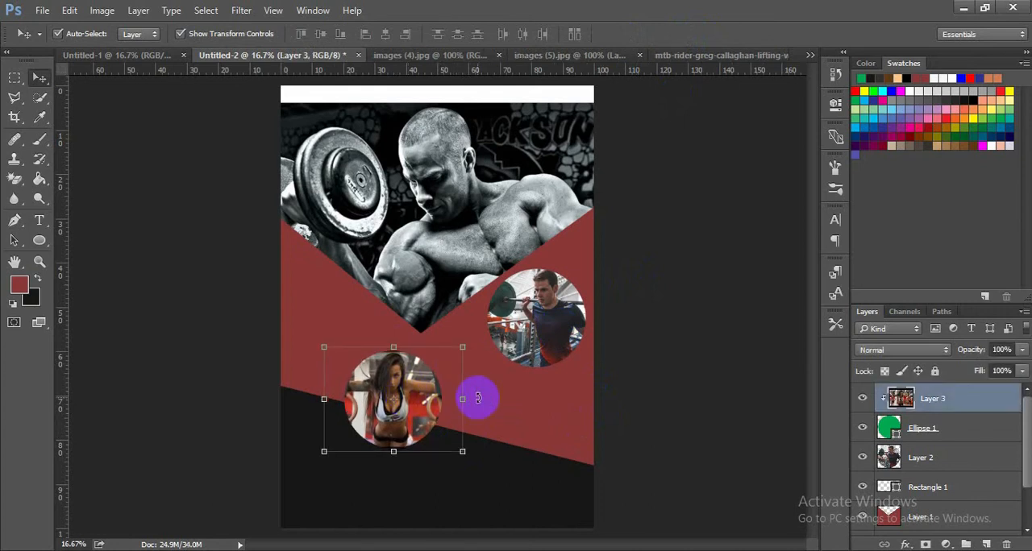
{"action": "left_click", "coordinate": [629, 406]}
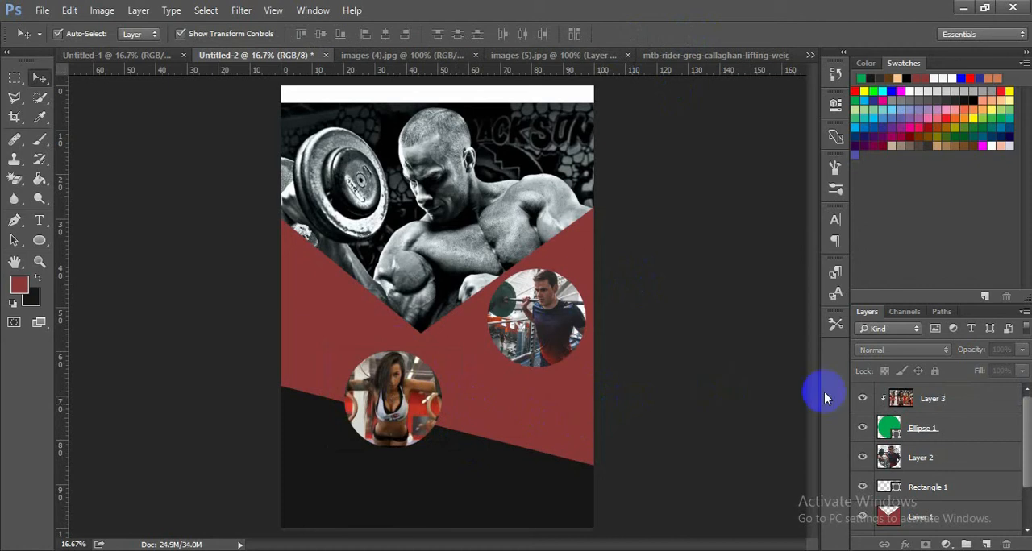
- Merge Layer 3 with Ellipse 1 into one layer
{"action": "left_click", "coordinate": [901, 399]}
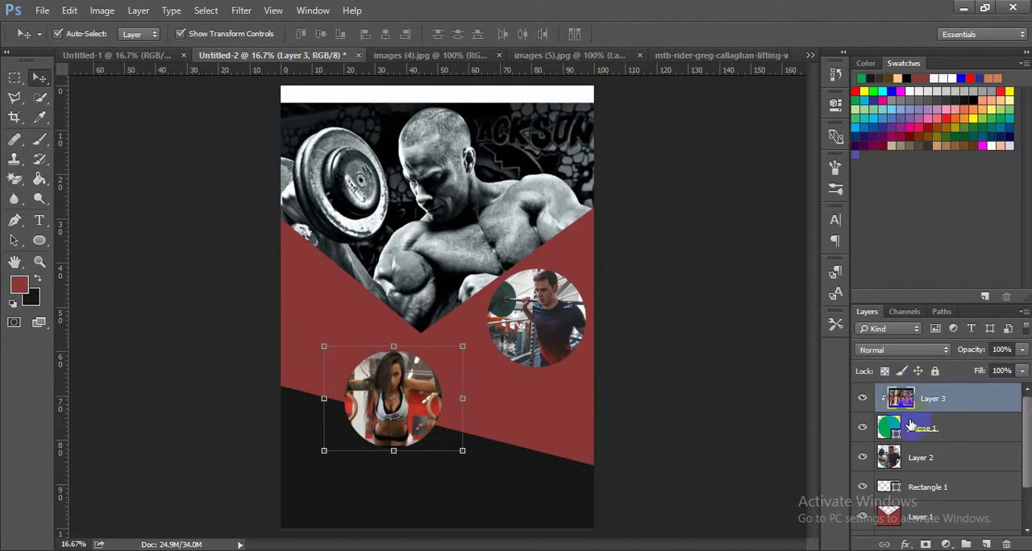
{"action": "left_click", "coordinate": [911, 428], "text": "shift"}
{"action": "right_click", "coordinate": [915, 428]}
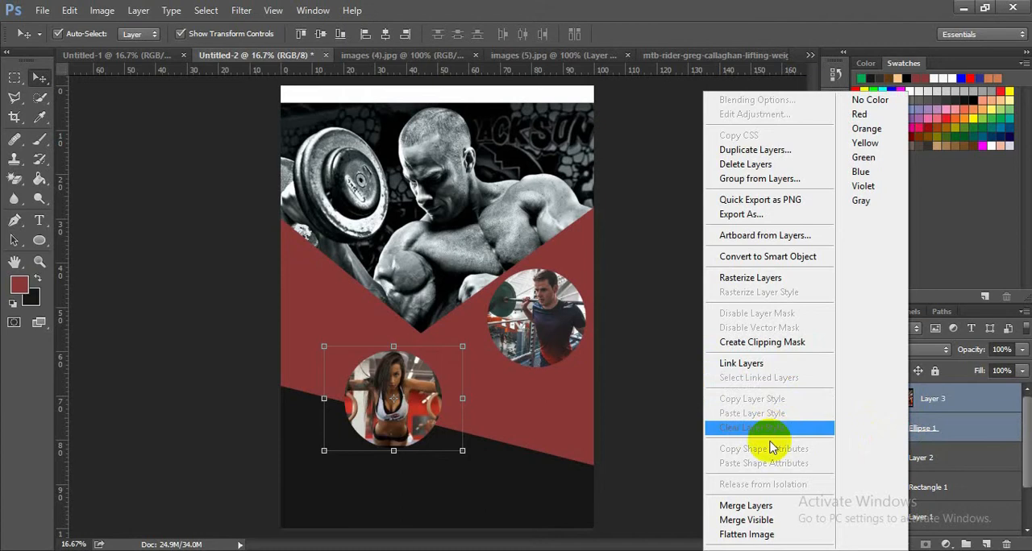
{"action": "left_click", "coordinate": [759, 506]}
{"action": "left_click", "coordinate": [520, 437]}
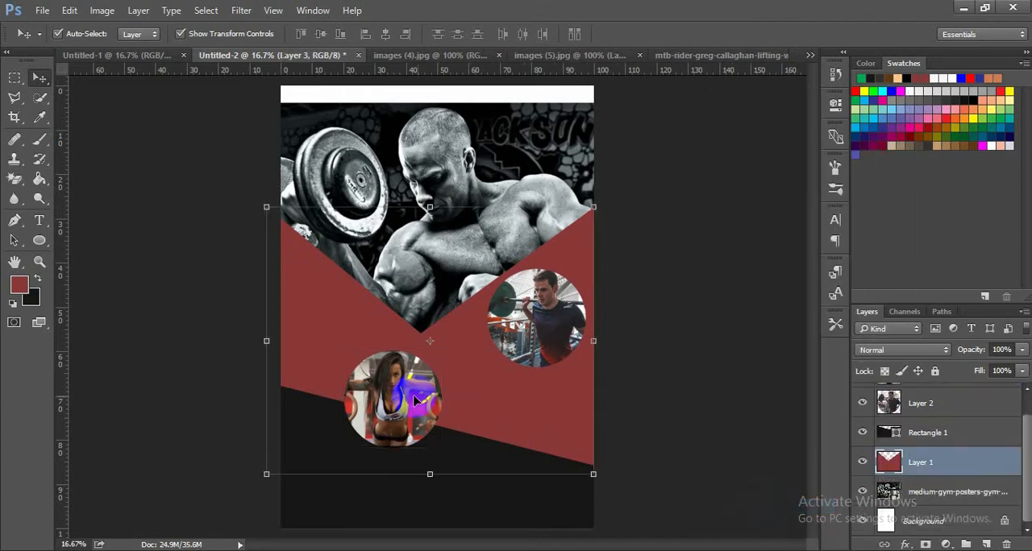
{"action": "left_click", "coordinate": [653, 406]}
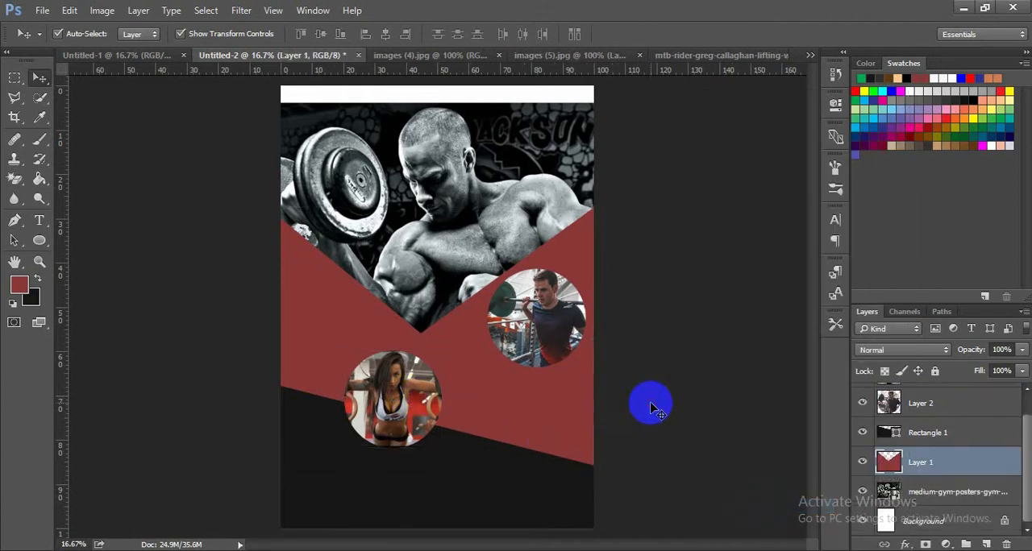
- Move the merged circular photo right along the slanted dark edge, below the first circular photo, and scale it to about 88%
{"action": "left_click_drag", "start_coordinate": [424, 403], "coordinate": [510, 412]}
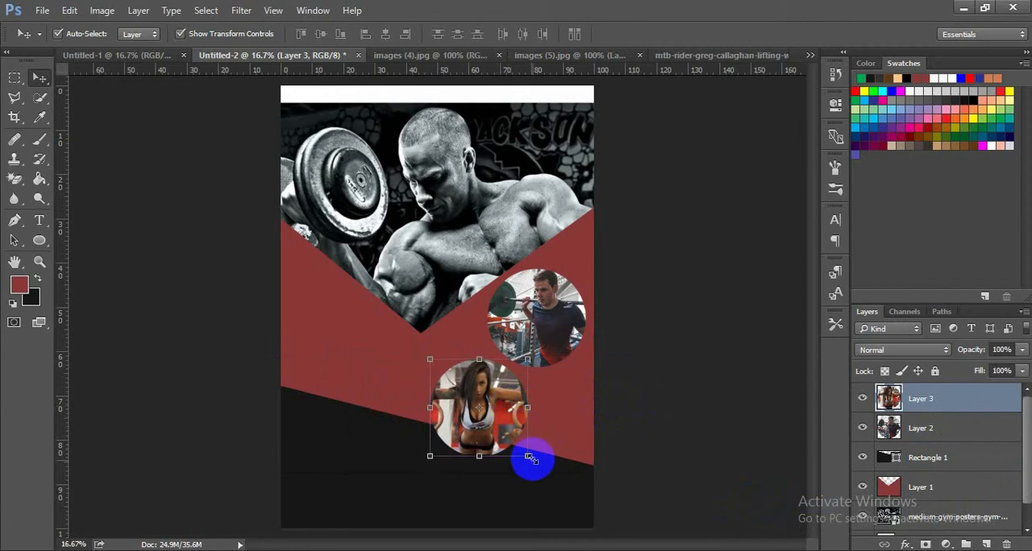
{"action": "left_click_drag", "start_coordinate": [528, 457], "coordinate": [525, 450]}
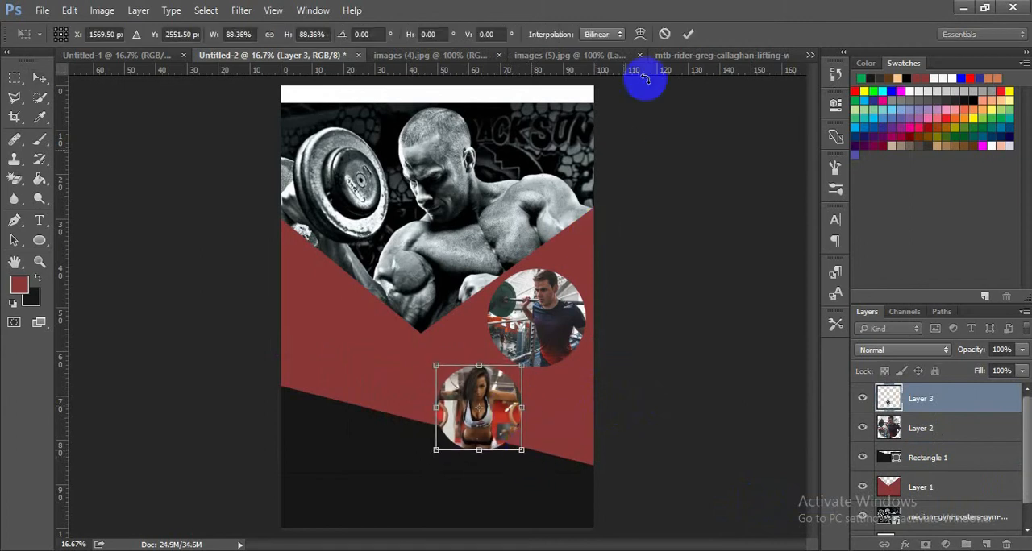
{"action": "left_click", "coordinate": [685, 34]}
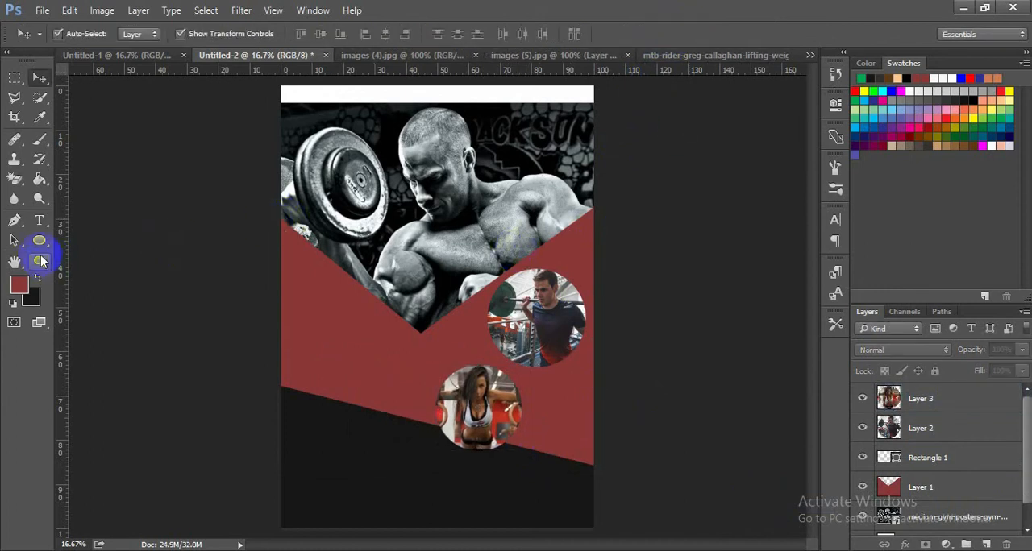
- Draw a third circle about 516 px across on the dark base, left of the page centre, and fill it green
{"action": "left_click", "coordinate": [40, 242]}
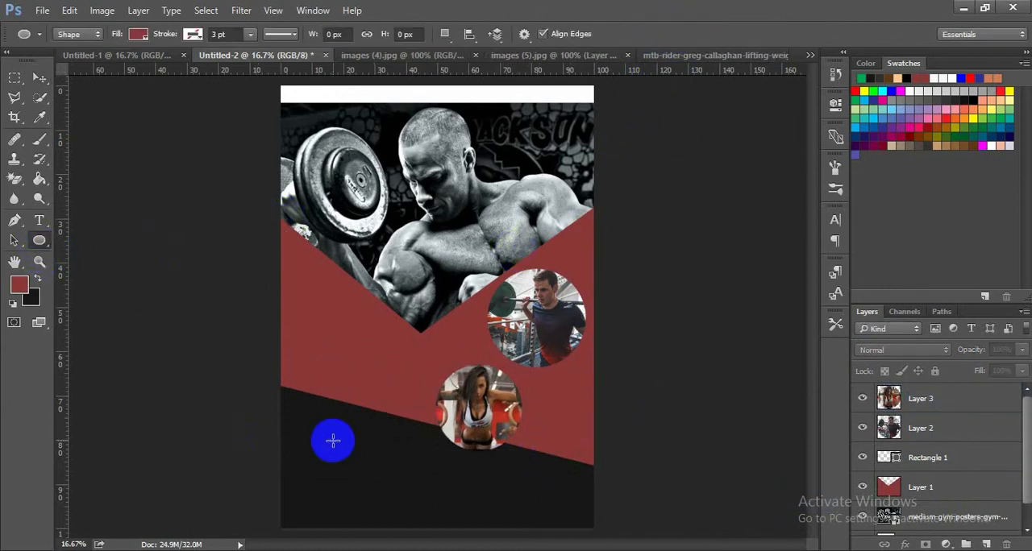
{"action": "left_click_drag", "start_coordinate": [333, 440], "coordinate": [416, 504]}
{"action": "left_click", "coordinate": [621, 215]}
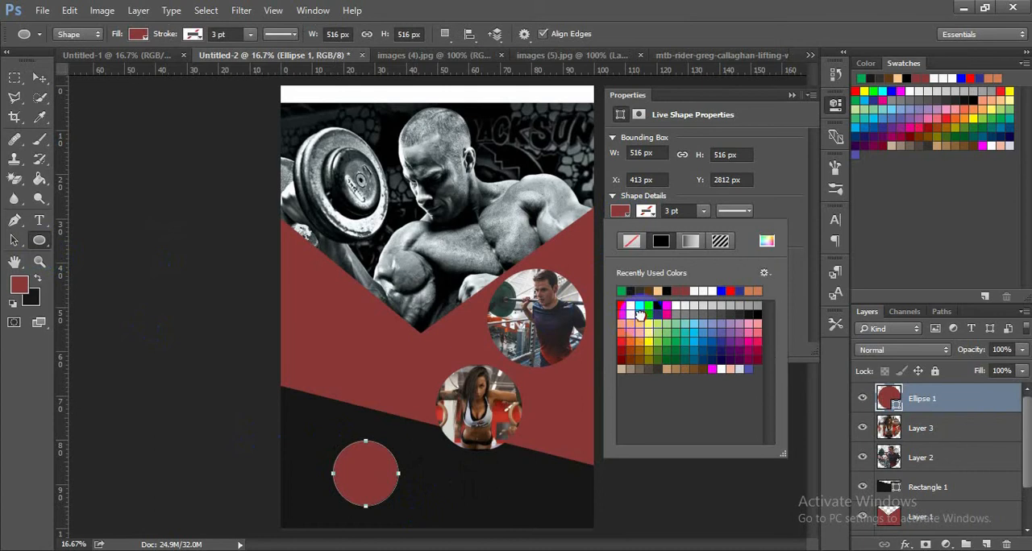
{"action": "left_click", "coordinate": [790, 97]}
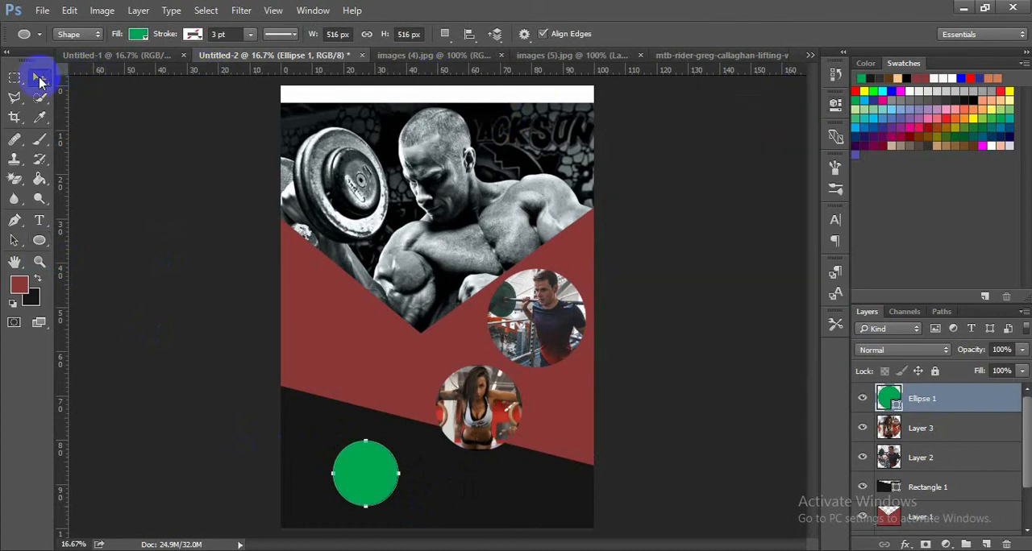
- Unlock the background of images (4).jpg and bring that photo into the poster document as a new layer
{"action": "left_click", "coordinate": [40, 81]}
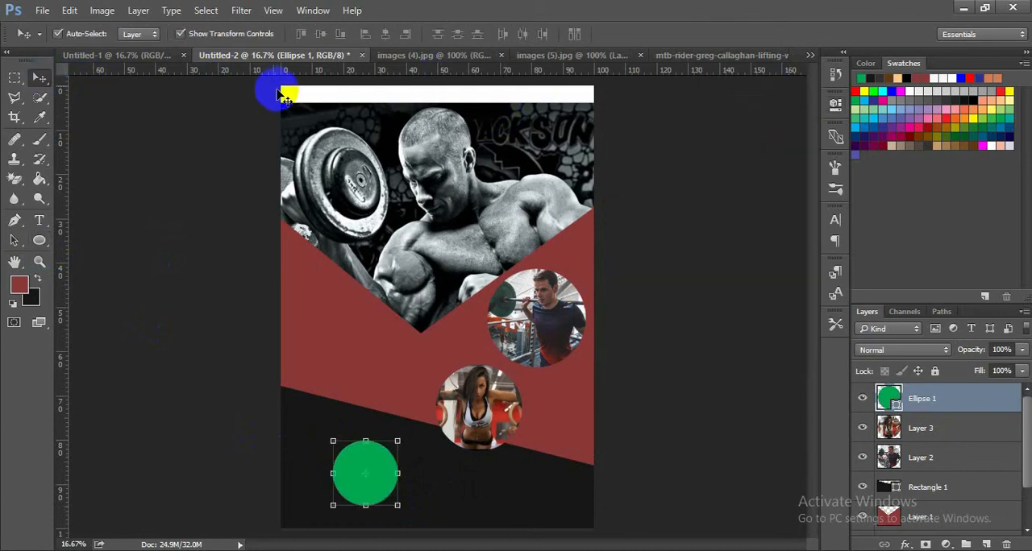
{"action": "left_click", "coordinate": [445, 57]}
{"action": "left_click_drag", "start_coordinate": [474, 324], "coordinate": [845, 313]}
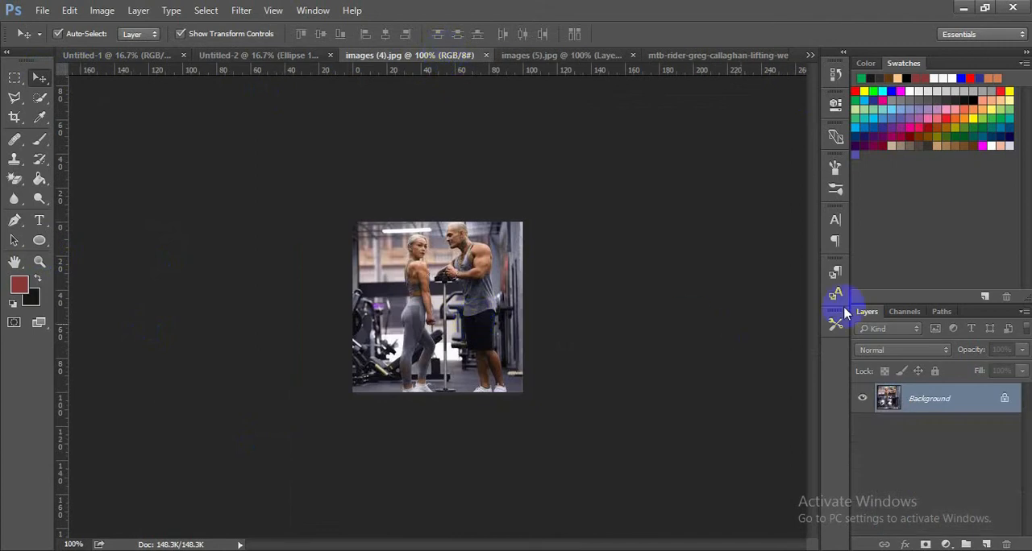
{"action": "left_click", "coordinate": [1007, 397]}
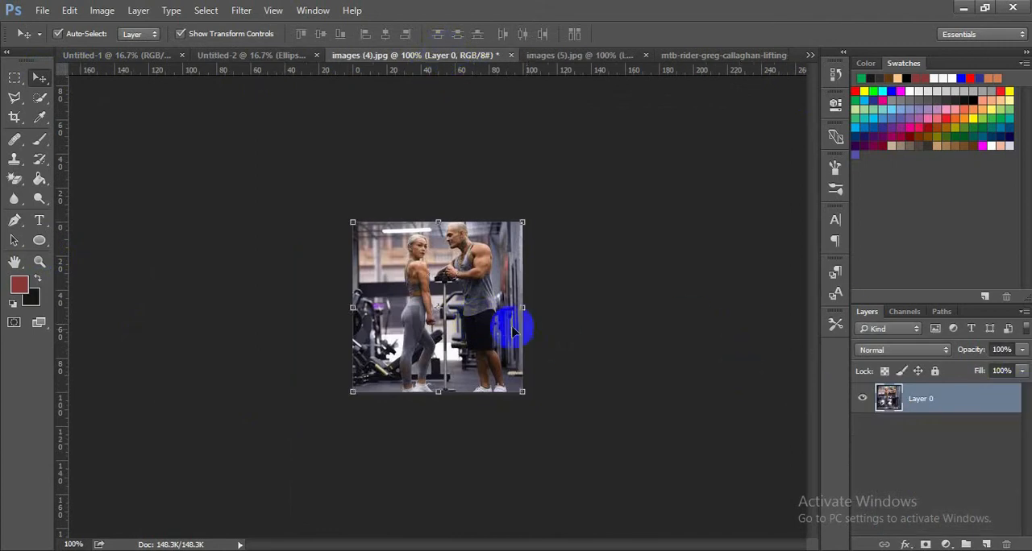
{"action": "left_click_drag", "start_coordinate": [500, 328], "coordinate": [490, 409]}
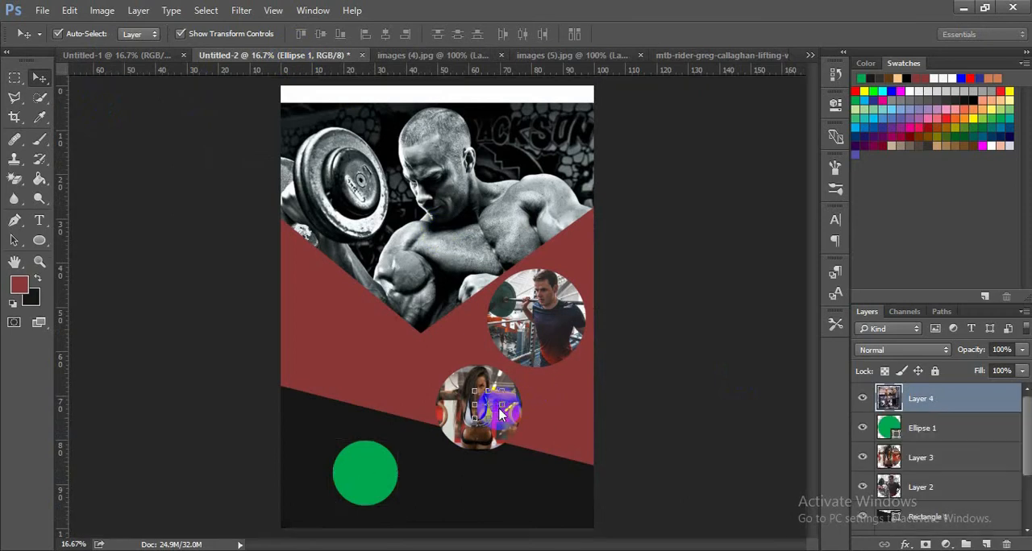
{"action": "key", "text": "ctrl+t"}
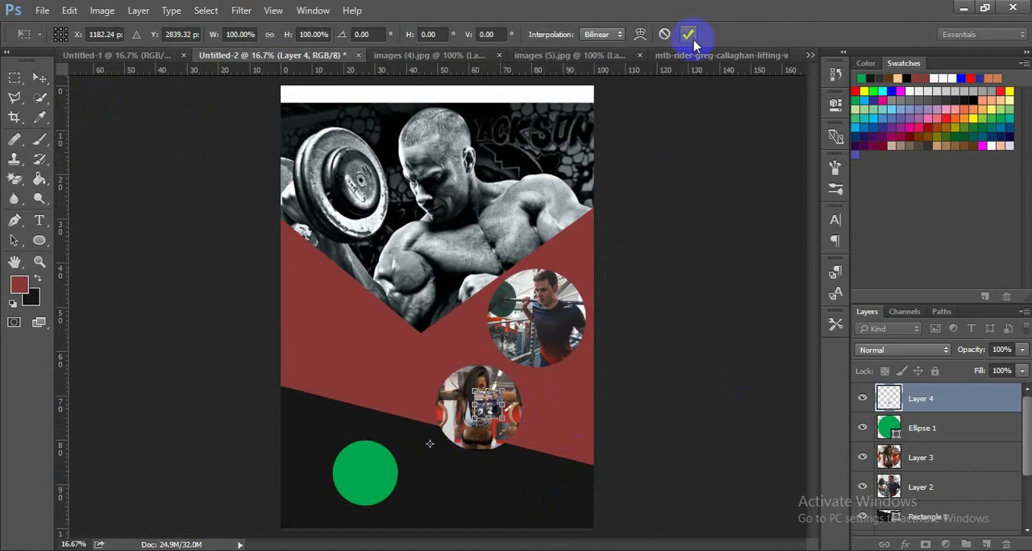
{"action": "key", "text": "Return"}
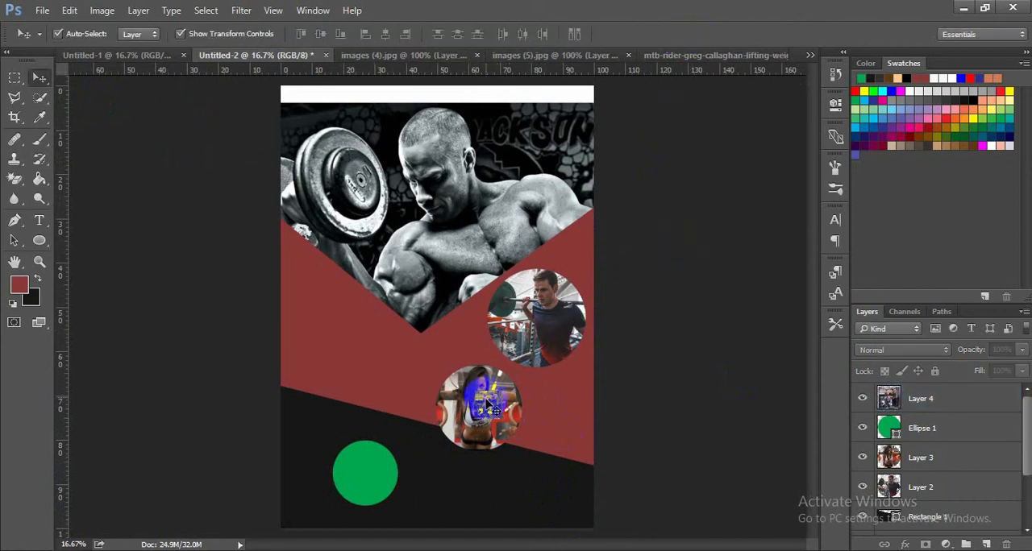
- Move the imported gym couple photo over the green circle and scale it to about 327% so it covers the circle
{"action": "left_click_drag", "start_coordinate": [487, 403], "coordinate": [373, 455]}
{"action": "left_click_drag", "start_coordinate": [367, 461], "coordinate": [391, 496]}
{"action": "key", "text": "ctrl+t"}
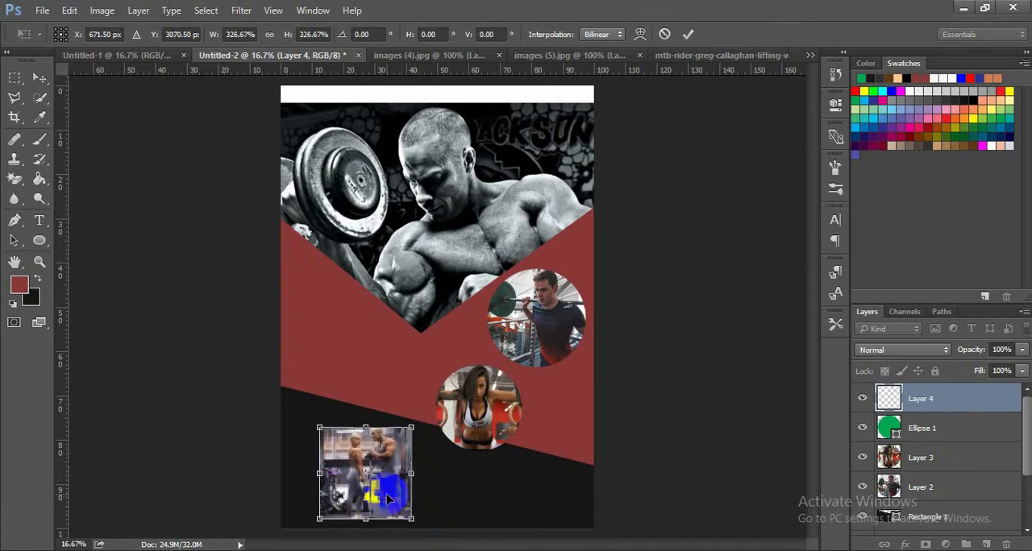
{"action": "left_click", "coordinate": [686, 36]}
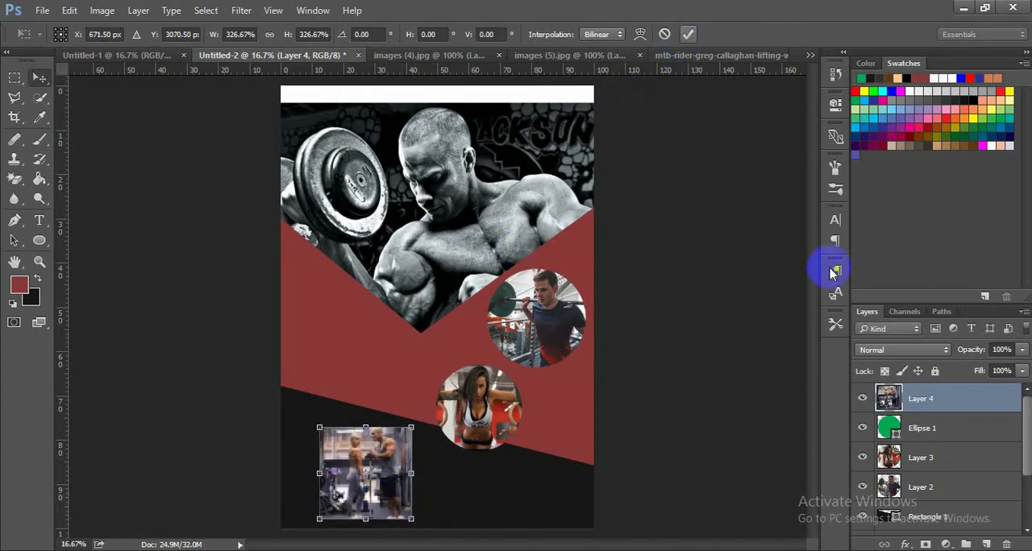
- Clip the gym couple photo to the green circle with a clipping mask
{"action": "right_click", "coordinate": [926, 411]}
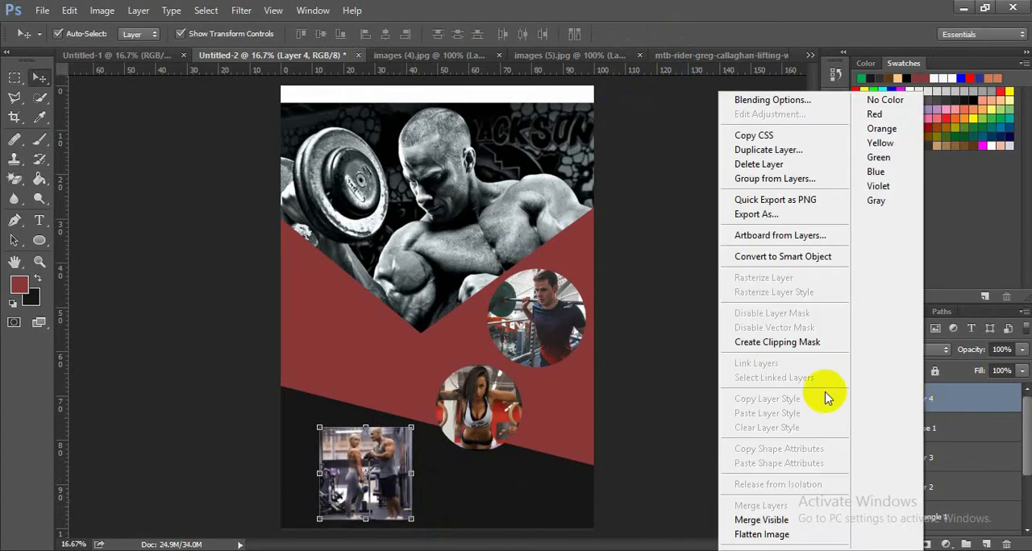
{"action": "left_click", "coordinate": [798, 341]}
{"action": "left_click", "coordinate": [749, 356]}
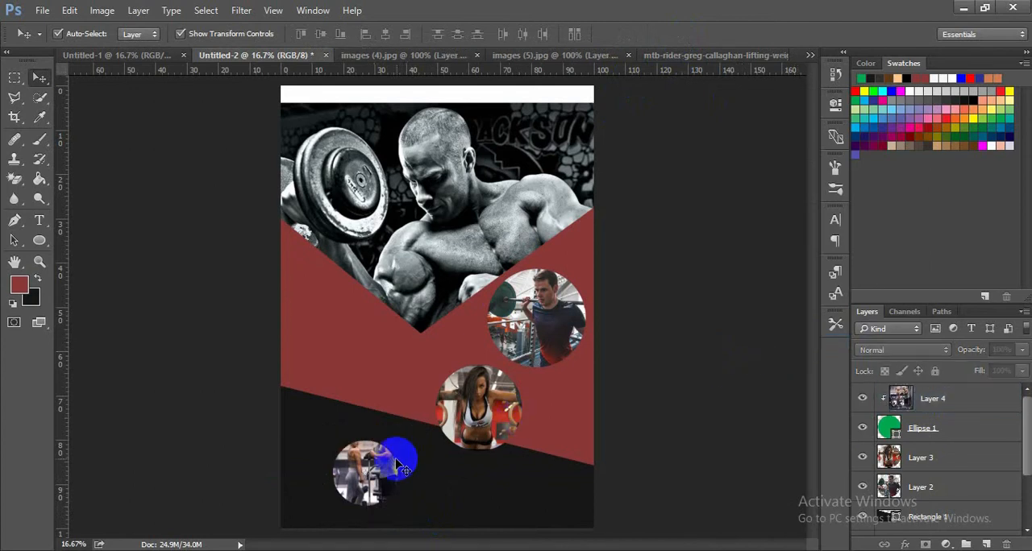
- Shift the clipped couple photo slightly down inside its circle and deselect it
{"action": "left_click", "coordinate": [372, 468]}
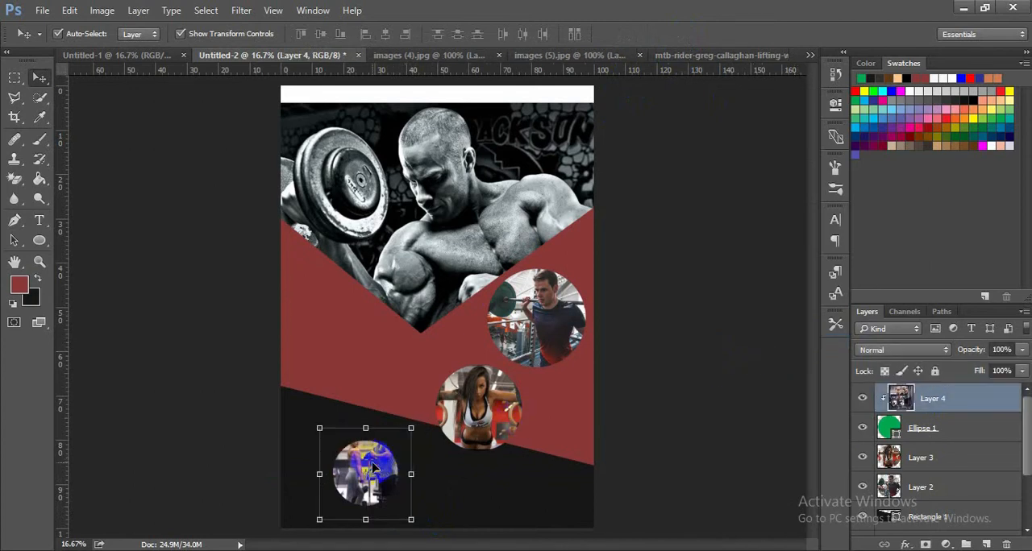
{"action": "key", "text": "Down"}
{"action": "key", "text": "Down"}
{"action": "key", "text": "Down"}
{"action": "key", "text": "Down"}
{"action": "key", "text": "Down"}
{"action": "key", "text": "Down"}
{"action": "key", "text": "Down"}
{"action": "key", "text": "Down"}
{"action": "key", "text": "Down"}
{"action": "key", "text": "Down"}
{"action": "key", "text": "Down"}
{"action": "key", "text": "Down"}
{"action": "key", "text": "Down"}
{"action": "key", "text": "Down"}
{"action": "key", "text": "Down"}
{"action": "key", "text": "Down"}
{"action": "key", "text": "Down"}
{"action": "key", "text": "Down"}
{"action": "key", "text": "Down"}
{"action": "key", "text": "Down"}
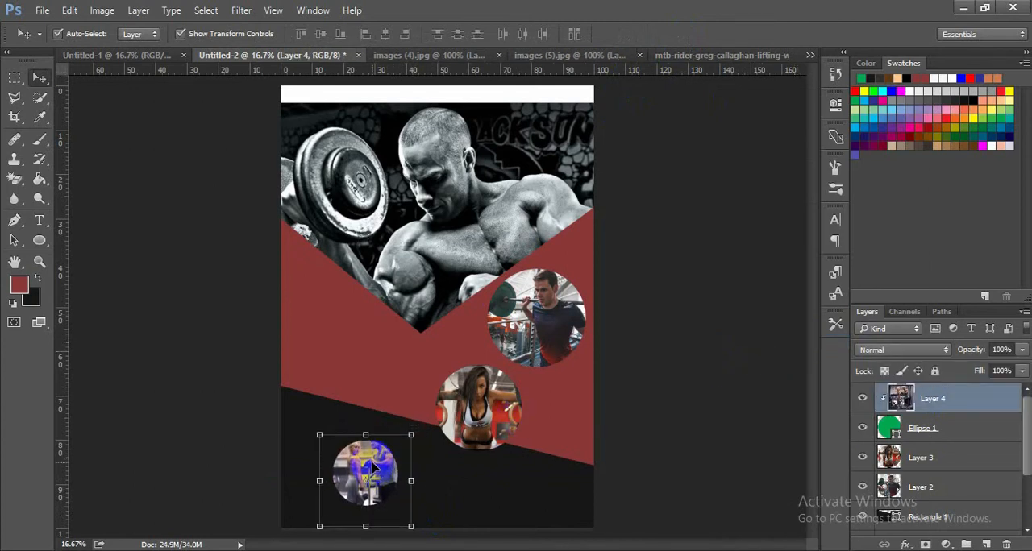
{"action": "left_click", "coordinate": [594, 471]}
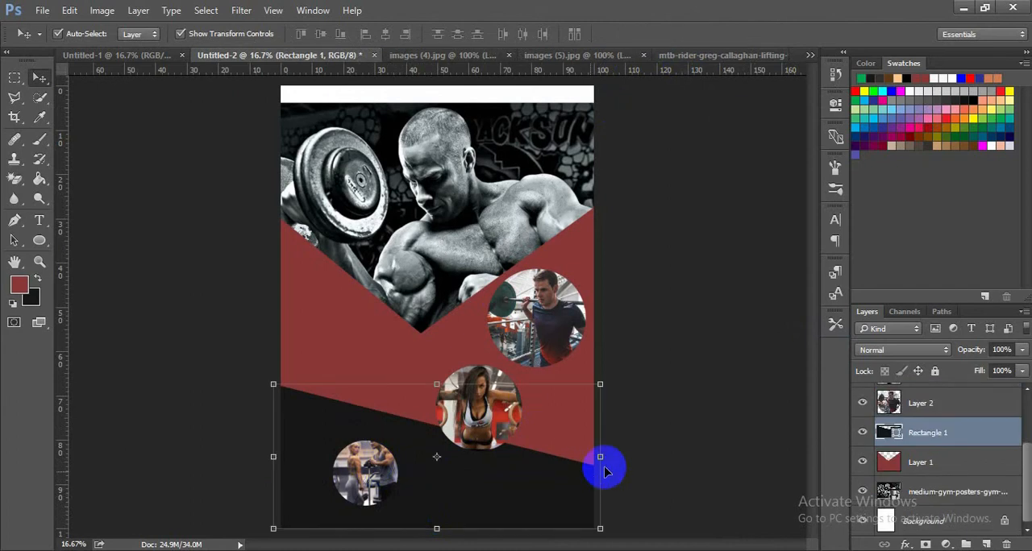
{"action": "left_click", "coordinate": [710, 448]}
- Merge Layer 4 with Ellipse 1 and move the merged circular photo right, just below the second circular photo
{"action": "left_click", "coordinate": [393, 476]}
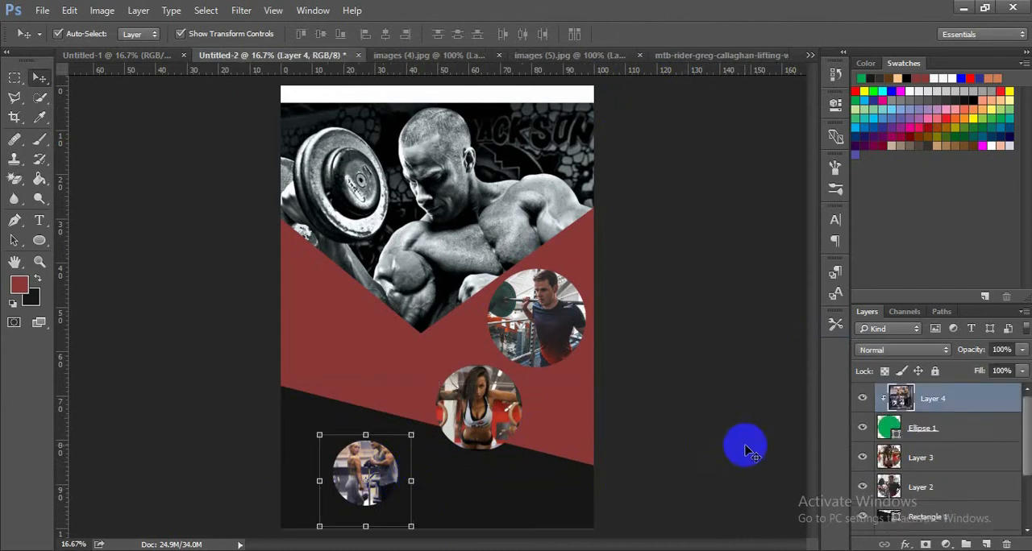
{"action": "left_click", "coordinate": [919, 428], "text": "ctrl"}
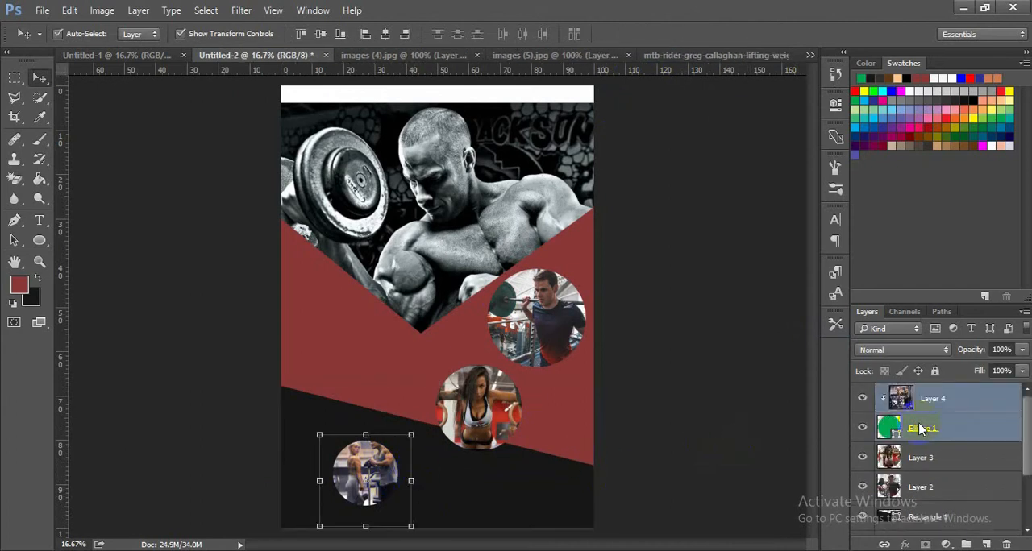
{"action": "right_click", "coordinate": [920, 428]}
{"action": "left_click", "coordinate": [753, 505]}
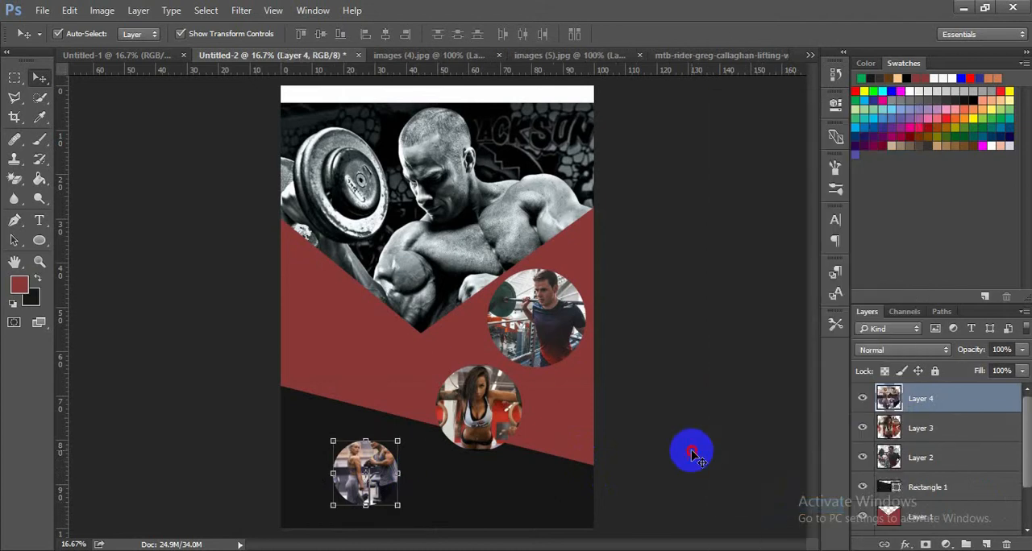
{"action": "left_click_drag", "start_coordinate": [374, 477], "coordinate": [532, 484]}
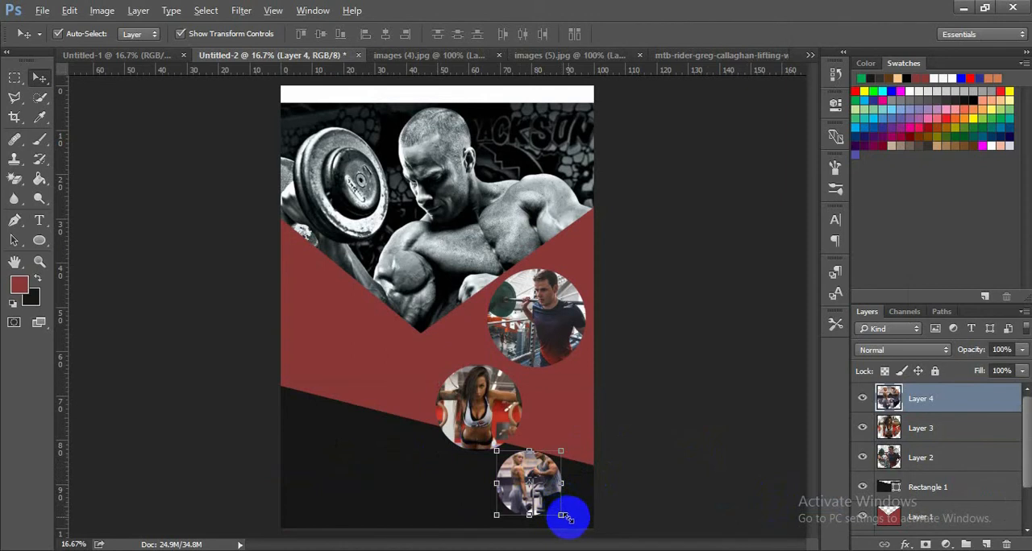
{"action": "left_click", "coordinate": [650, 369]}
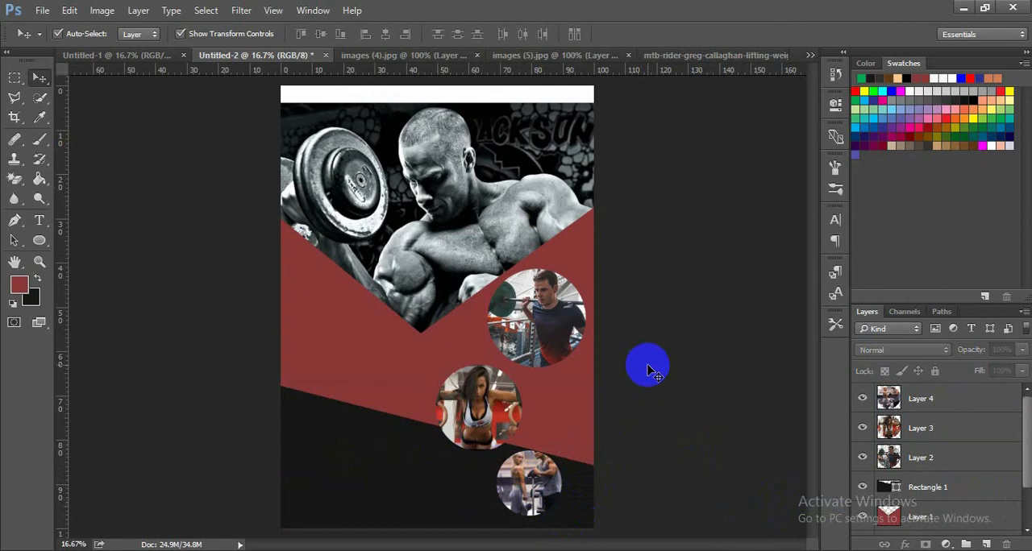
- Nudge the second circular photo slightly down, closer to the third circular photo
{"action": "left_click", "coordinate": [506, 408]}
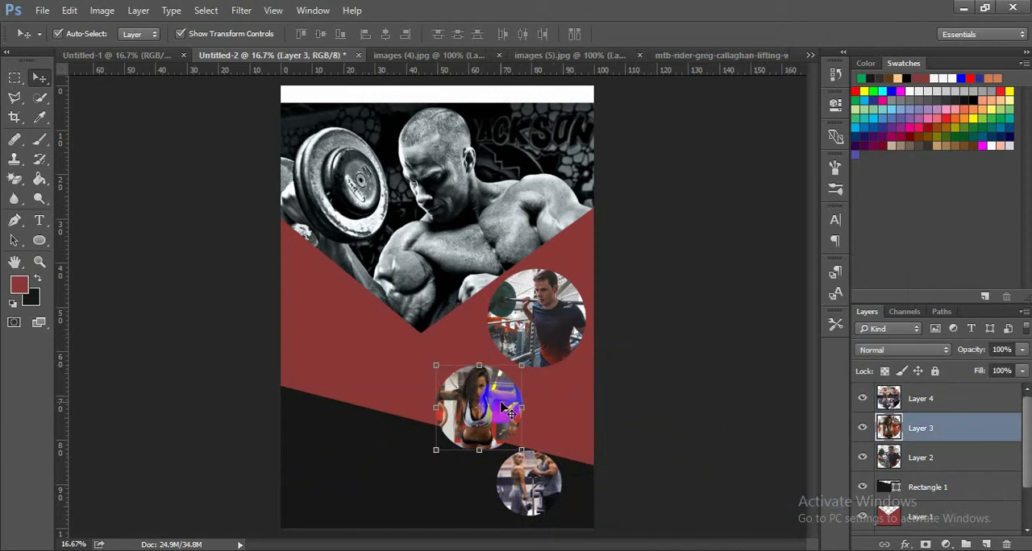
{"action": "key", "text": "shift+Down"}
{"action": "key", "text": "shift+Down"}
{"action": "key", "text": "shift+Down"}
{"action": "key", "text": "shift+Down"}
{"action": "key", "text": "shift+Down"}
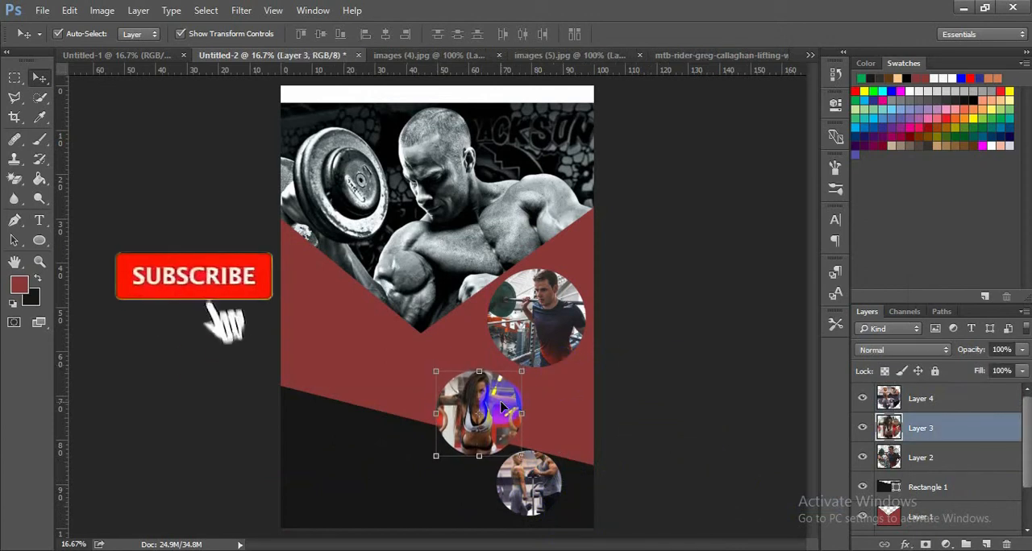
- Nudge the third circular photo right until it sits near the page's right edge, and deselect it
{"action": "left_click", "coordinate": [545, 476]}
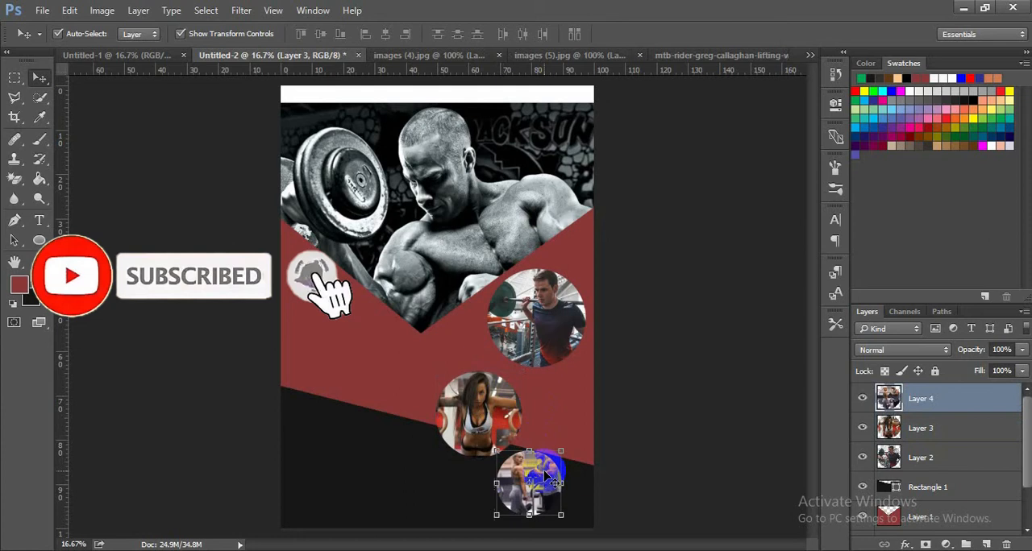
{"action": "key", "text": "shift+Right"}
{"action": "key", "text": "shift+Right"}
{"action": "key", "text": "shift+Right"}
{"action": "key", "text": "shift+Right"}
{"action": "key", "text": "shift+Right"}
{"action": "key", "text": "shift+Right"}
{"action": "key", "text": "shift+Right"}
{"action": "key", "text": "shift+Right"}
{"action": "key", "text": "shift+Right"}
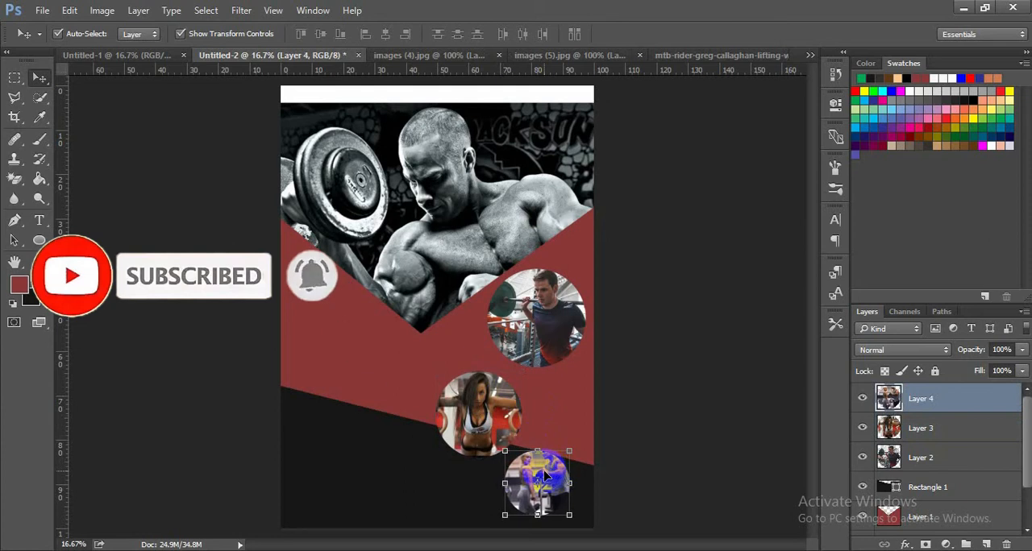
{"action": "key", "text": "shift+Right"}
{"action": "key", "text": "shift+Right"}
{"action": "key", "text": "shift+Right"}
{"action": "key", "text": "shift+Right"}
{"action": "key", "text": "shift+Right"}
{"action": "key", "text": "shift+Right"}
{"action": "key", "text": "shift+Right"}
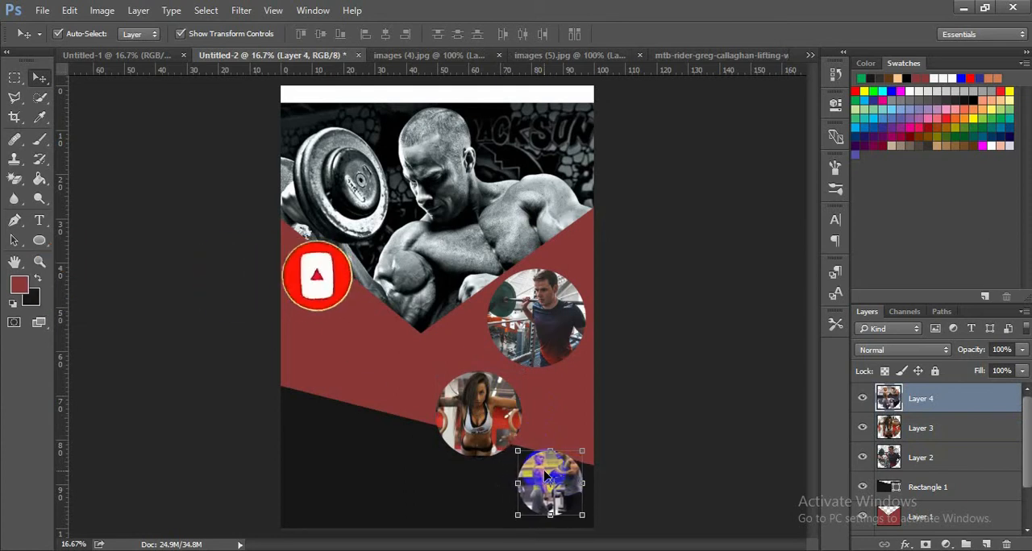
{"action": "left_click", "coordinate": [687, 402]}
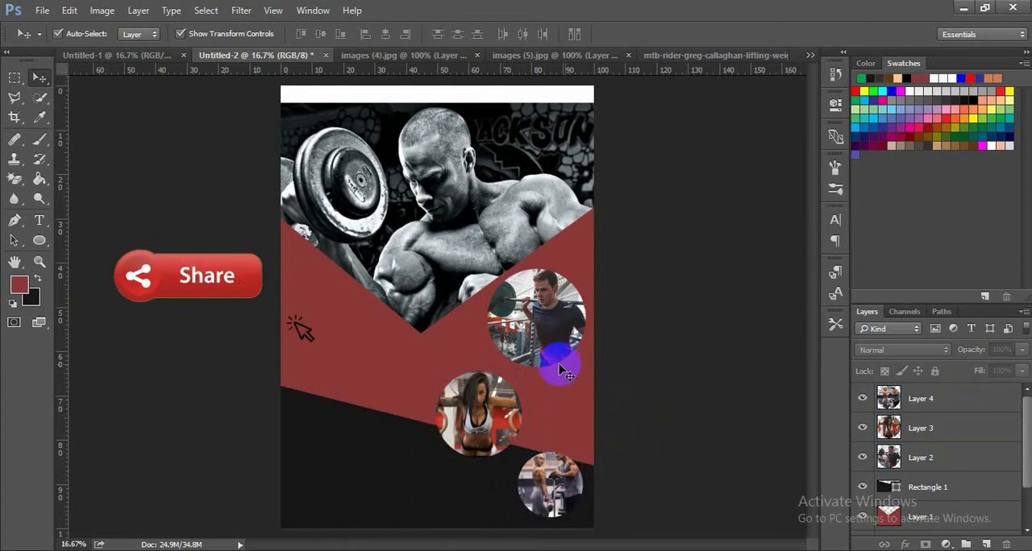
- Nudge the second circular photo right and slightly up so it fits between the first and third circular photos, and deselect it
{"action": "left_click", "coordinate": [468, 411]}
{"action": "key", "text": "shift+Right"}
{"action": "key", "text": "shift+Right"}
{"action": "key", "text": "shift+Right"}
{"action": "key", "text": "shift+Right"}
{"action": "key", "text": "shift+Right"}
{"action": "key", "text": "shift+Right"}
{"action": "key", "text": "shift+Right"}
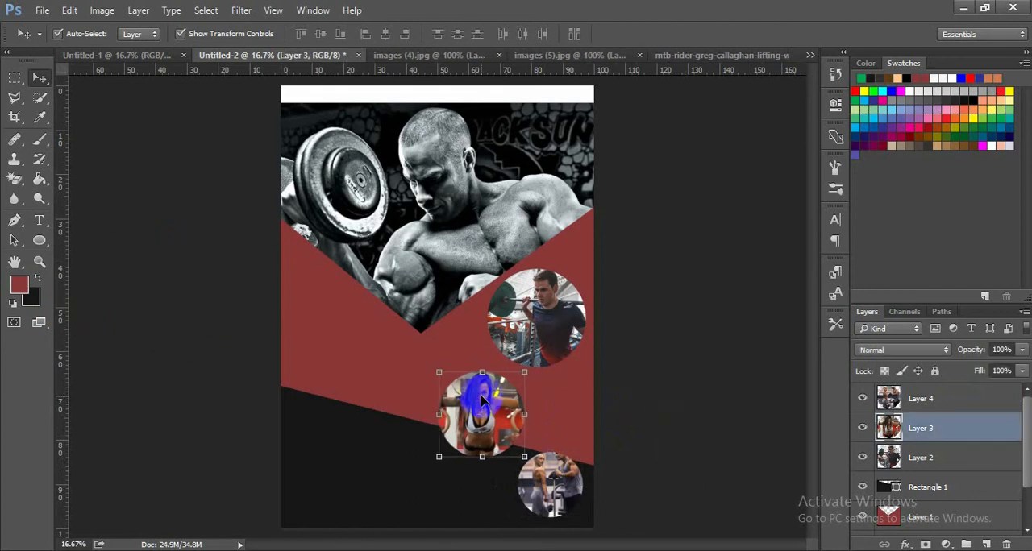
{"action": "key", "text": "shift+Right"}
{"action": "key", "text": "shift+Right"}
{"action": "key", "text": "shift+Right"}
{"action": "key", "text": "shift+Right"}
{"action": "key", "text": "shift+Right"}
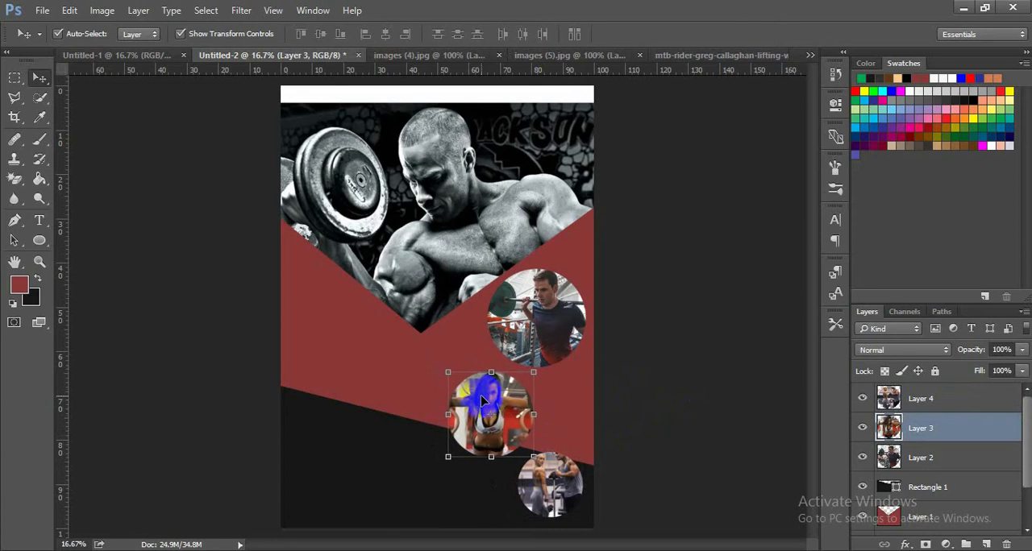
{"action": "key", "text": "shift+Right"}
{"action": "key", "text": "shift+Right"}
{"action": "key", "text": "shift+Right"}
{"action": "key", "text": "shift+Right"}
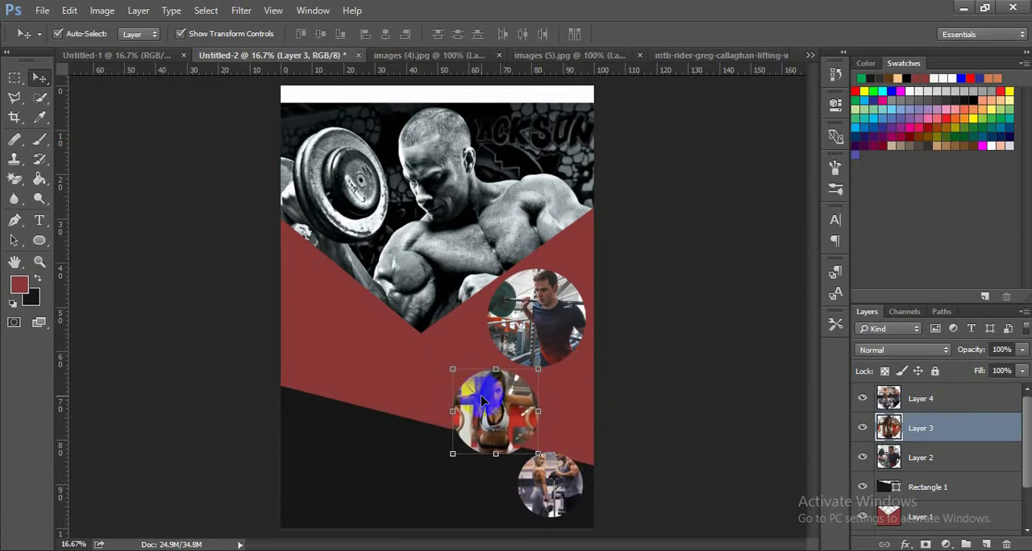
{"action": "key", "text": "shift+Up"}
{"action": "key", "text": "shift+Up"}
{"action": "key", "text": "shift+Up"}
{"action": "key", "text": "shift+Right"}
{"action": "key", "text": "shift+Right"}
{"action": "key", "text": "shift+Right"}
{"action": "key", "text": "shift+Right"}
{"action": "key", "text": "shift+Right"}
{"action": "key", "text": "shift+Right"}
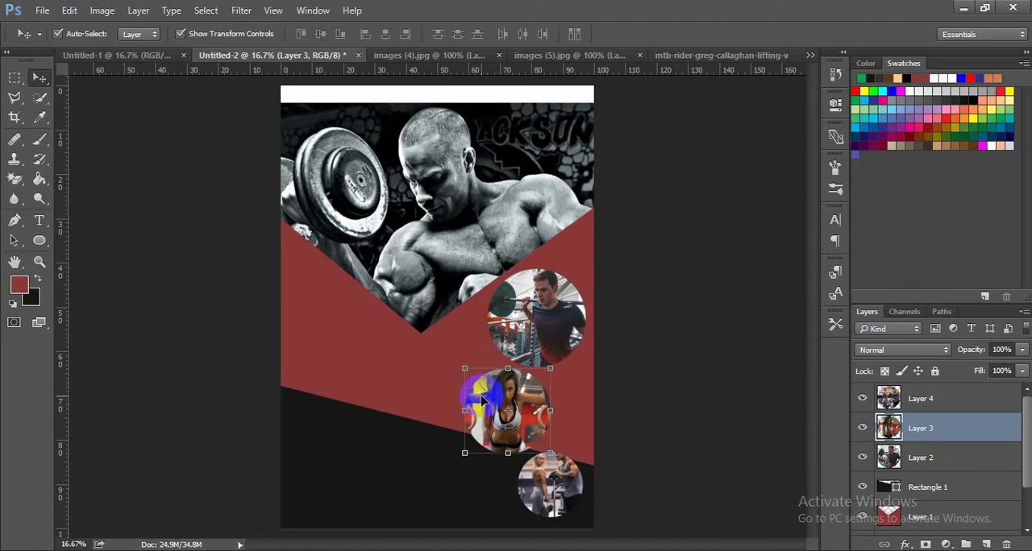
{"action": "left_click", "coordinate": [687, 394]}
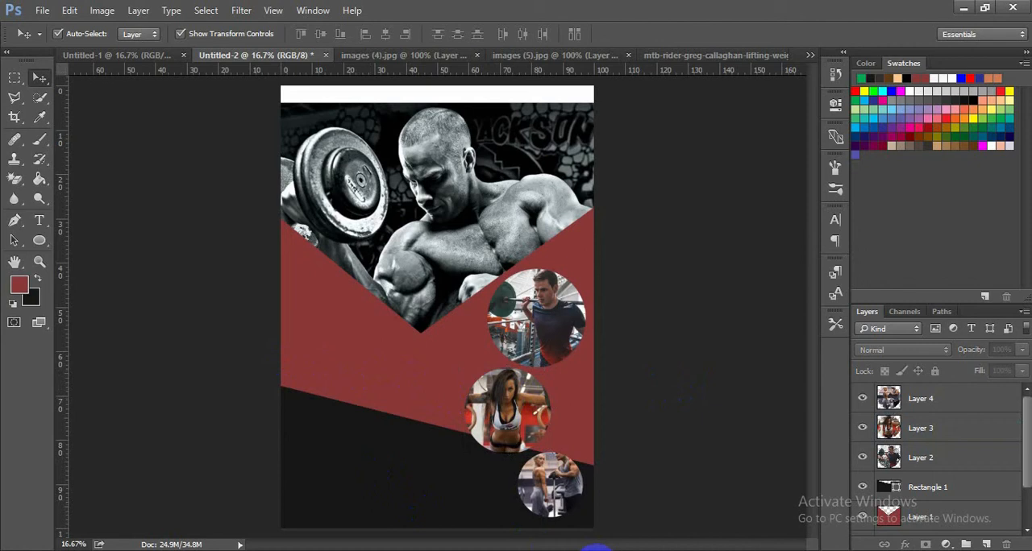
- Draw a circle about 192 px across on the red shape, near the page's left edge, fill it white and select it
{"action": "left_click", "coordinate": [40, 240]}
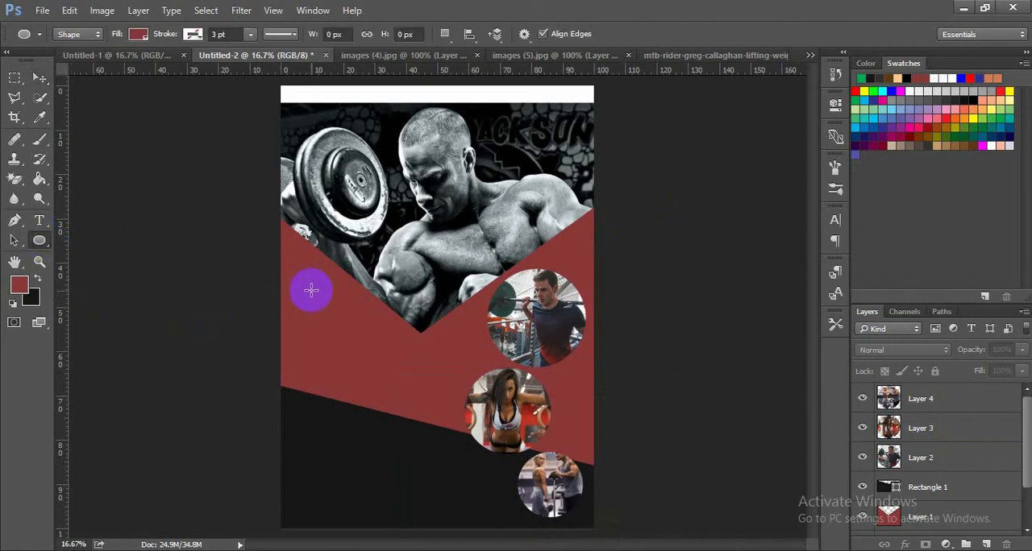
{"action": "left_click_drag", "start_coordinate": [311, 290], "coordinate": [335, 385]}
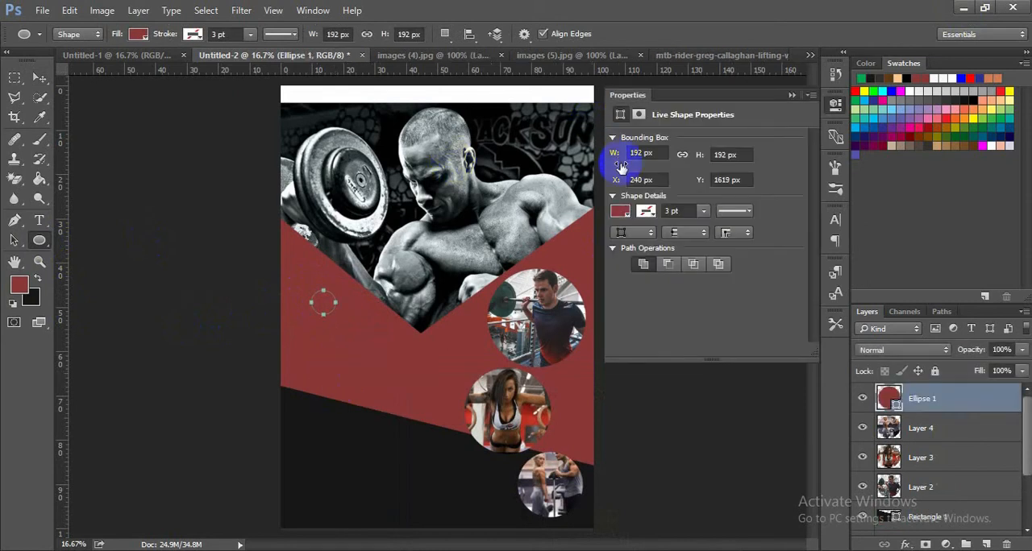
{"action": "left_click", "coordinate": [621, 211]}
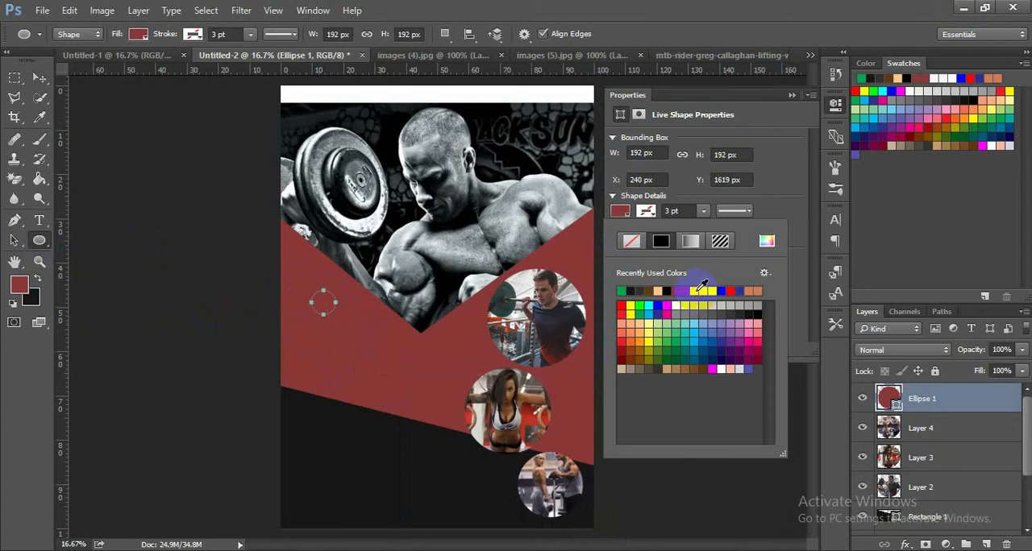
{"action": "left_click", "coordinate": [700, 290]}
{"action": "left_click", "coordinate": [793, 94]}
{"action": "left_click", "coordinate": [794, 93]}
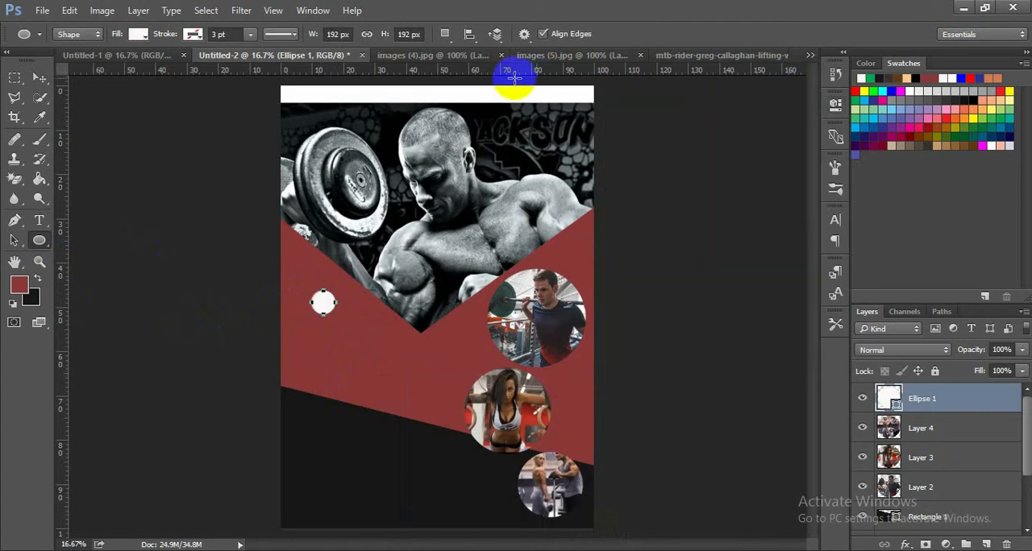
{"action": "left_click", "coordinate": [41, 77]}
{"action": "left_click", "coordinate": [197, 179]}
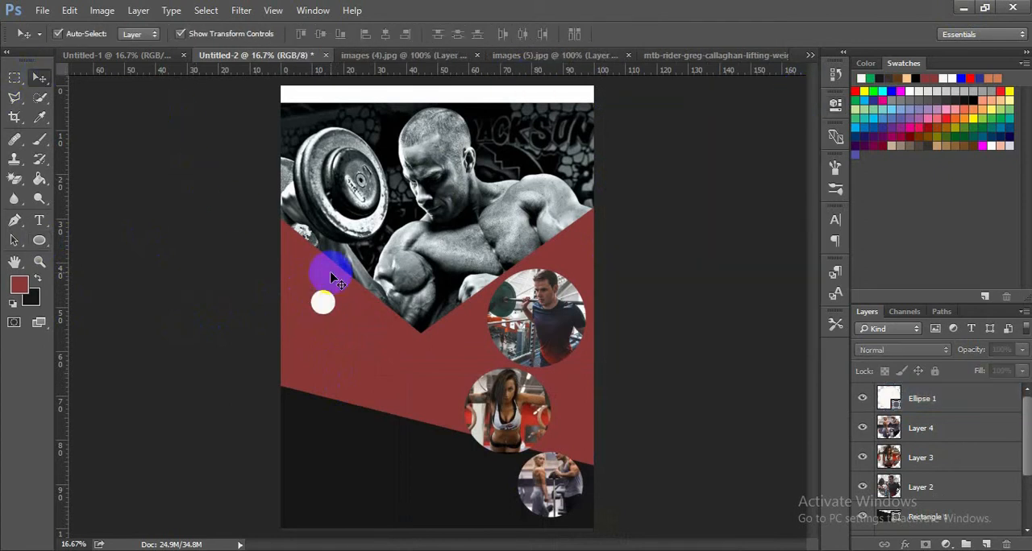
{"action": "left_click", "coordinate": [325, 301]}
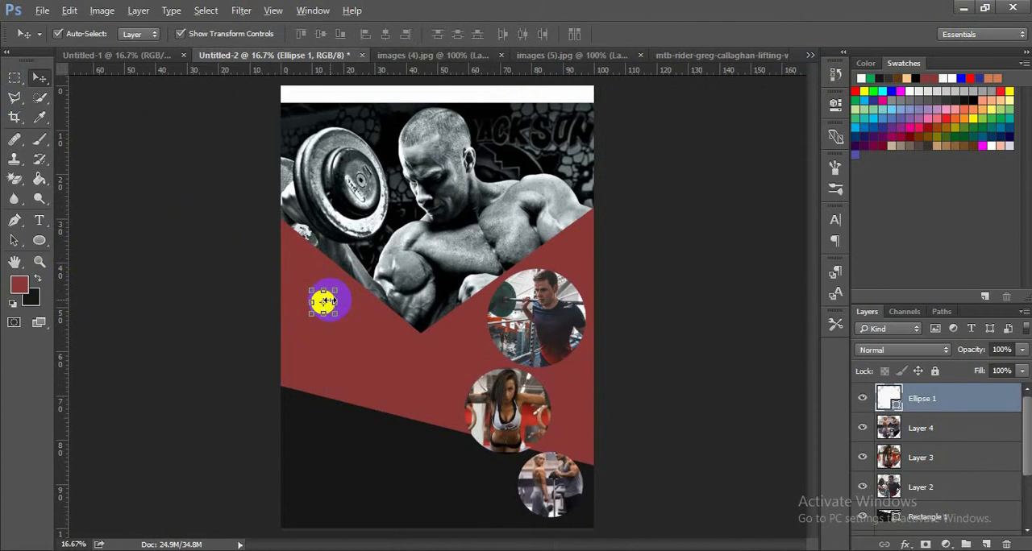
{"action": "left_click_drag", "start_coordinate": [322, 301], "coordinate": [326, 345]}
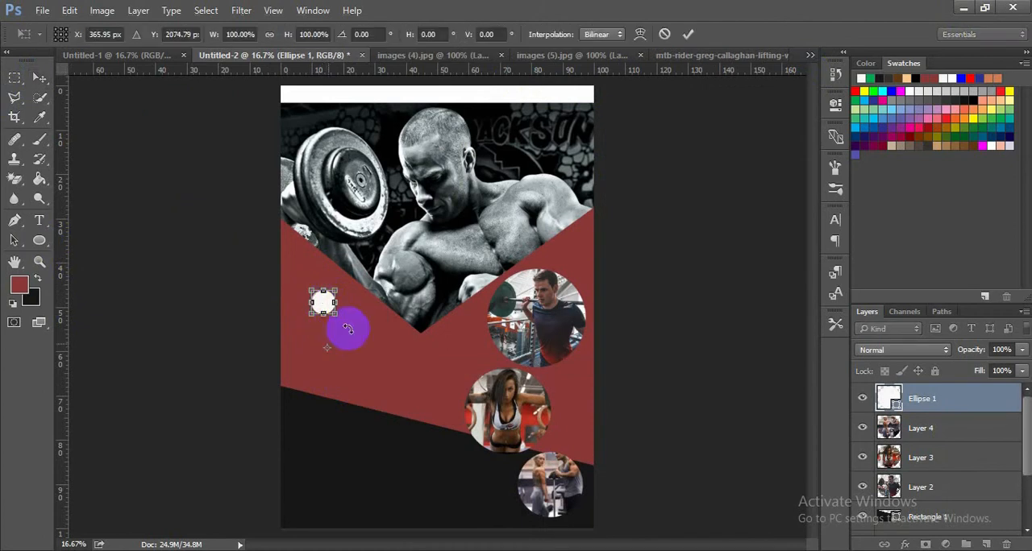
{"action": "left_click", "coordinate": [688, 35]}
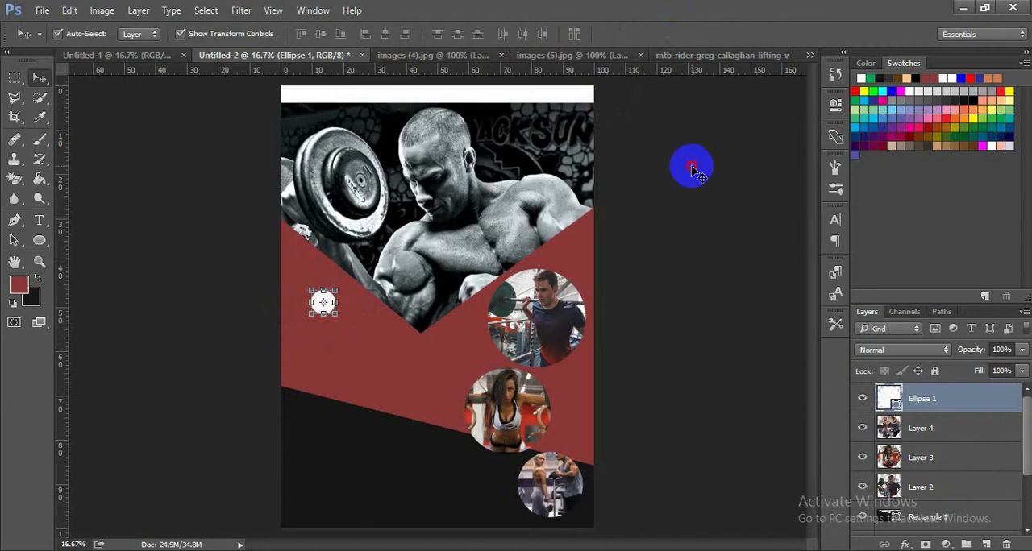
{"action": "left_click", "coordinate": [691, 166]}
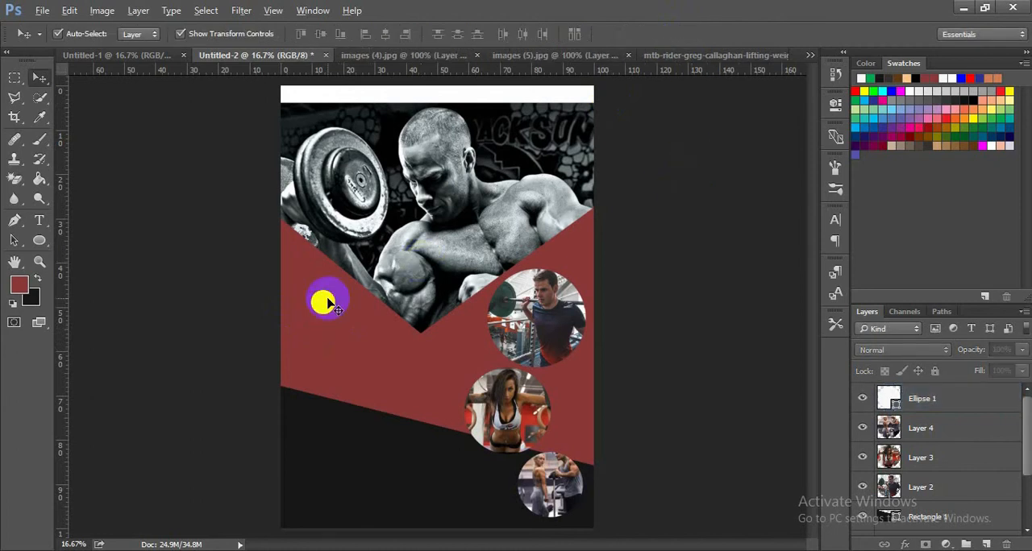
- Duplicate the white circle twice, placing the copies below it in a vertical column, and deselect the last copy
{"action": "left_click_drag", "start_coordinate": [326, 303], "coordinate": [323, 353]}
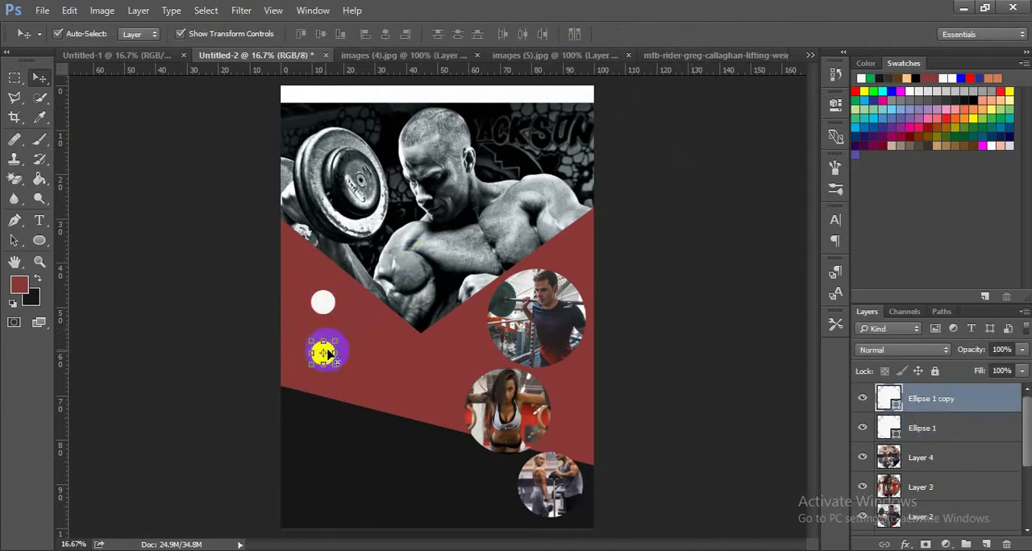
{"action": "left_click", "coordinate": [363, 371]}
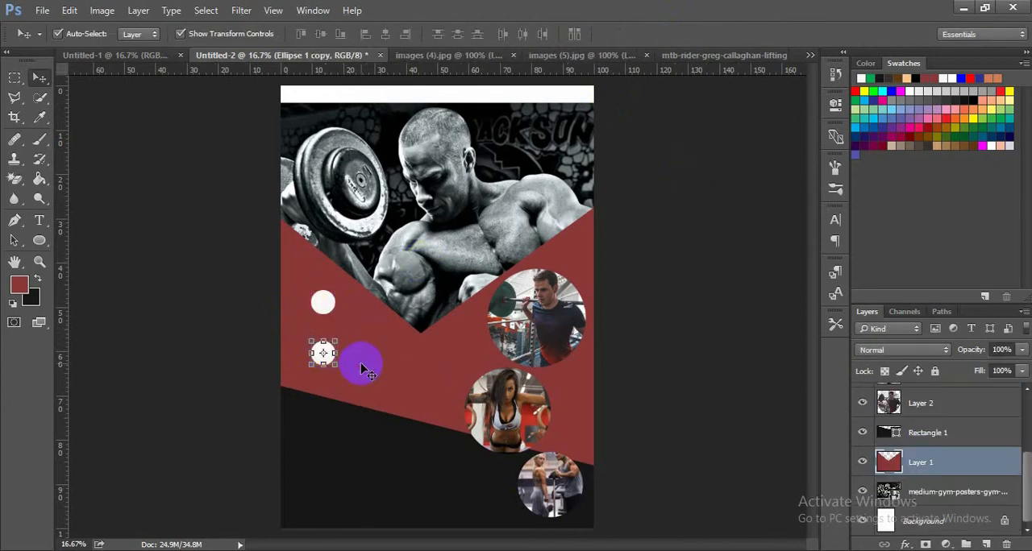
{"action": "left_click", "coordinate": [664, 352]}
{"action": "left_click", "coordinate": [323, 357]}
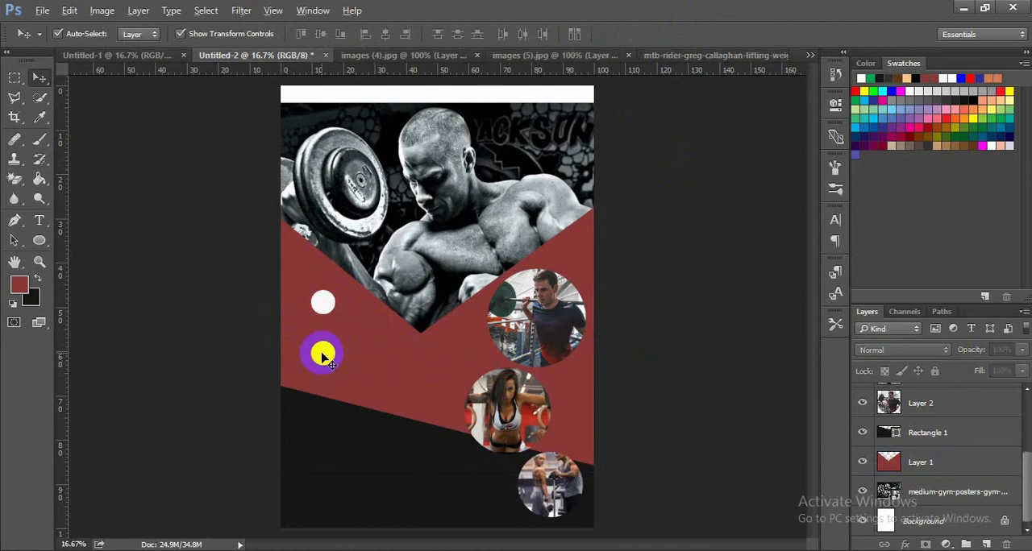
{"action": "left_click_drag", "start_coordinate": [322, 357], "coordinate": [322, 395]}
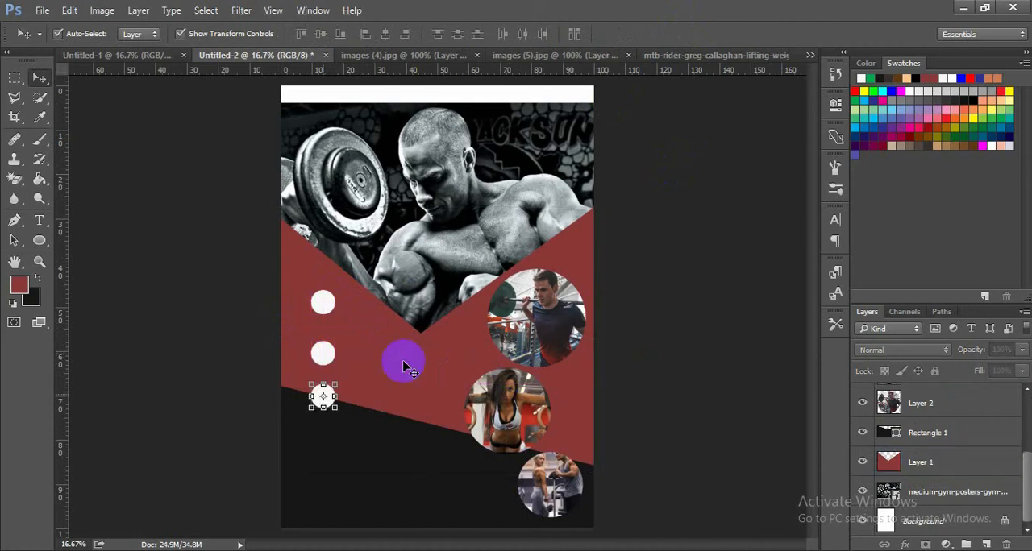
{"action": "left_click", "coordinate": [603, 332]}
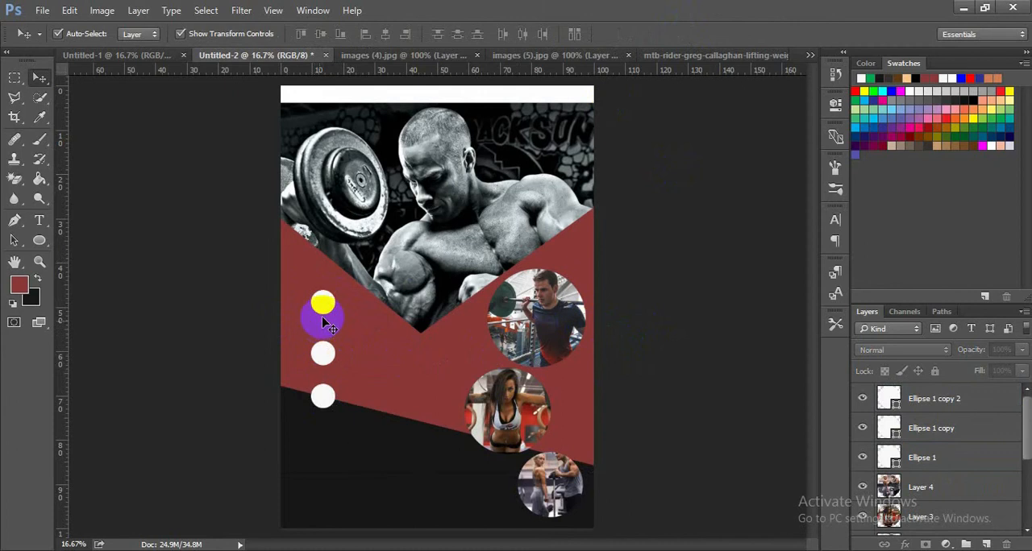
- Move the three white circles against the page's left edge, stacked closely in a column on the red shape, and deselect
{"action": "left_click_drag", "start_coordinate": [333, 314], "coordinate": [295, 309]}
{"action": "left_click_drag", "start_coordinate": [331, 357], "coordinate": [297, 334]}
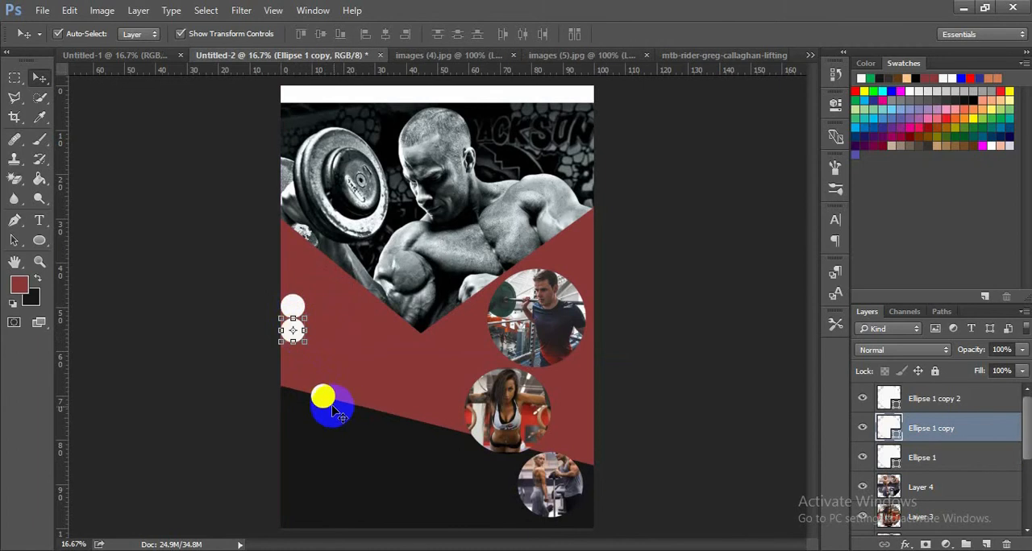
{"action": "left_click_drag", "start_coordinate": [329, 406], "coordinate": [296, 362]}
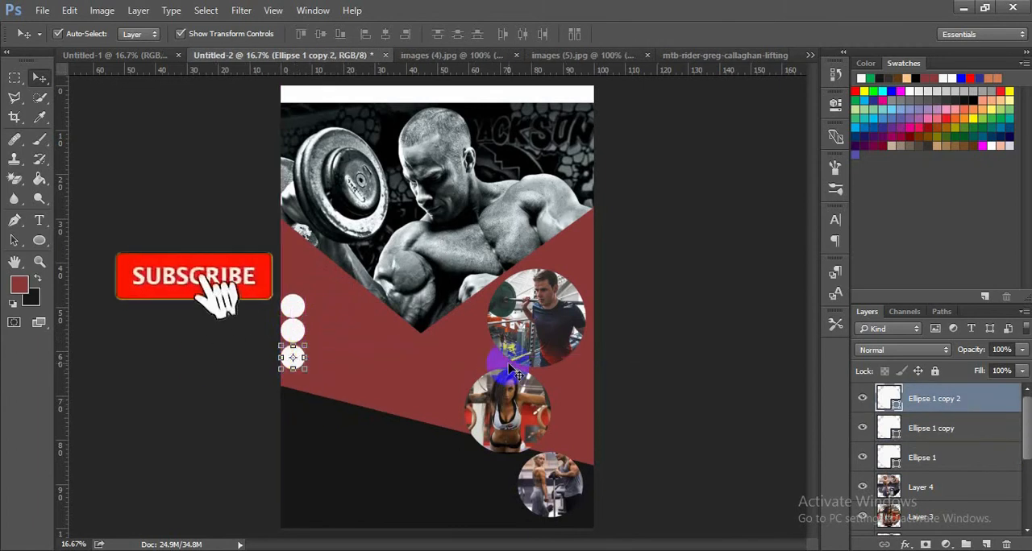
{"action": "left_click", "coordinate": [693, 349]}
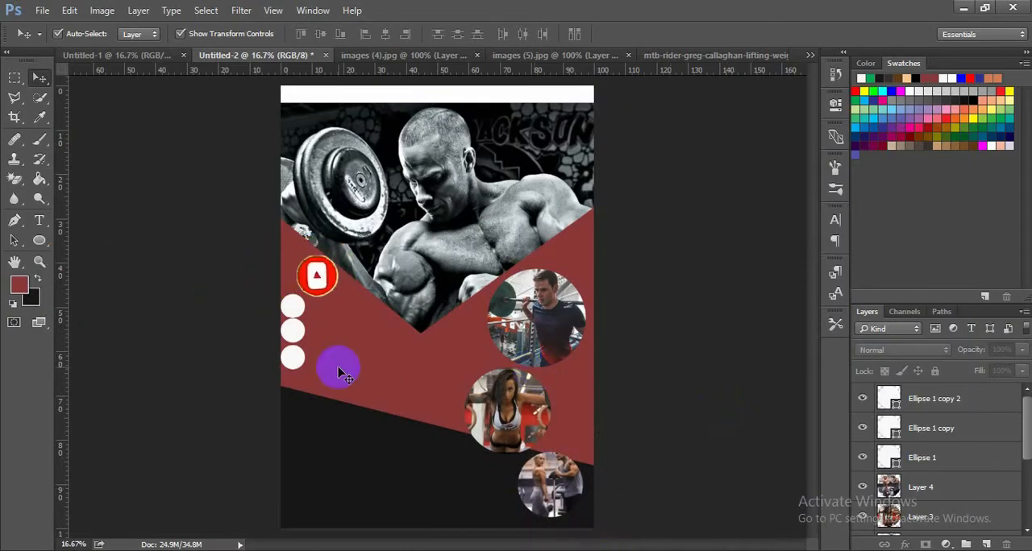
- Nudge the lowest white circle down until it sits just above the dark base, and deselect it
{"action": "left_click", "coordinate": [294, 361]}
{"action": "key", "text": "Down"}
{"action": "key", "text": "Down"}
{"action": "key", "text": "Down"}
{"action": "key", "text": "Down"}
{"action": "key", "text": "Down"}
{"action": "key", "text": "Down"}
{"action": "key", "text": "Down"}
{"action": "key", "text": "Down"}
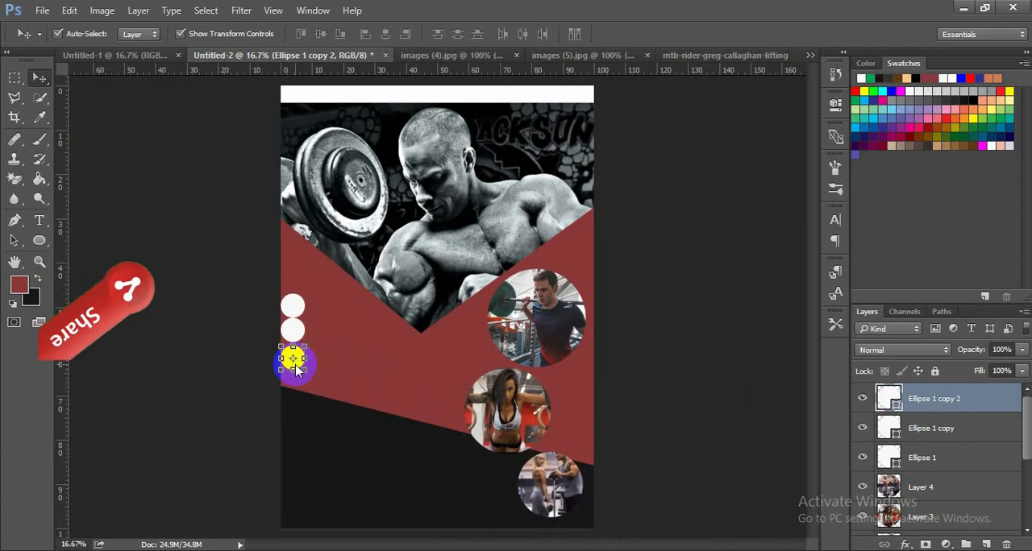
{"action": "key", "text": "Down"}
{"action": "key", "text": "Down"}
{"action": "key", "text": "Down"}
{"action": "key", "text": "Down"}
{"action": "key", "text": "Down"}
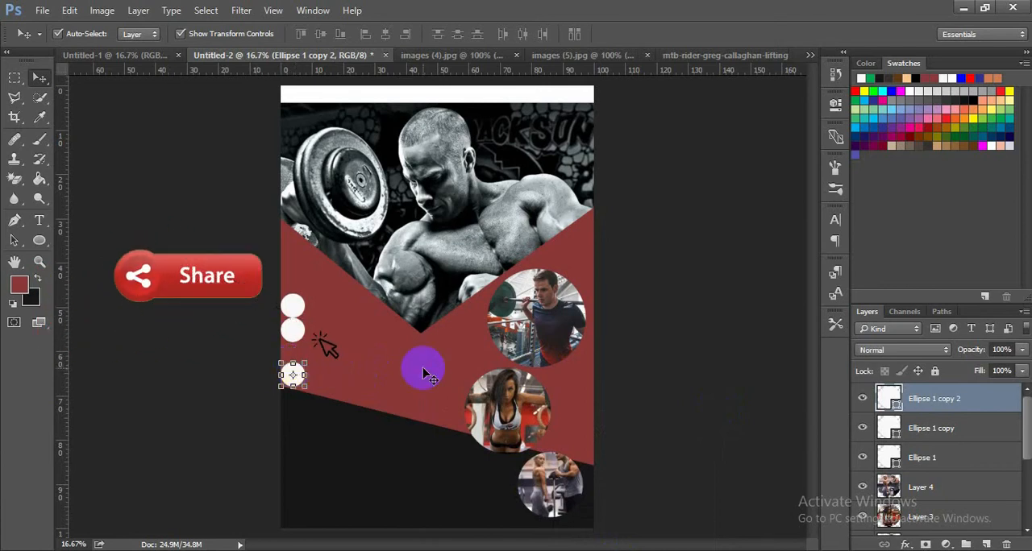
{"action": "left_click", "coordinate": [707, 311]}
- Nudge the middle and top white circles down so all three are evenly spaced, and deselect
{"action": "left_click", "coordinate": [292, 329]}
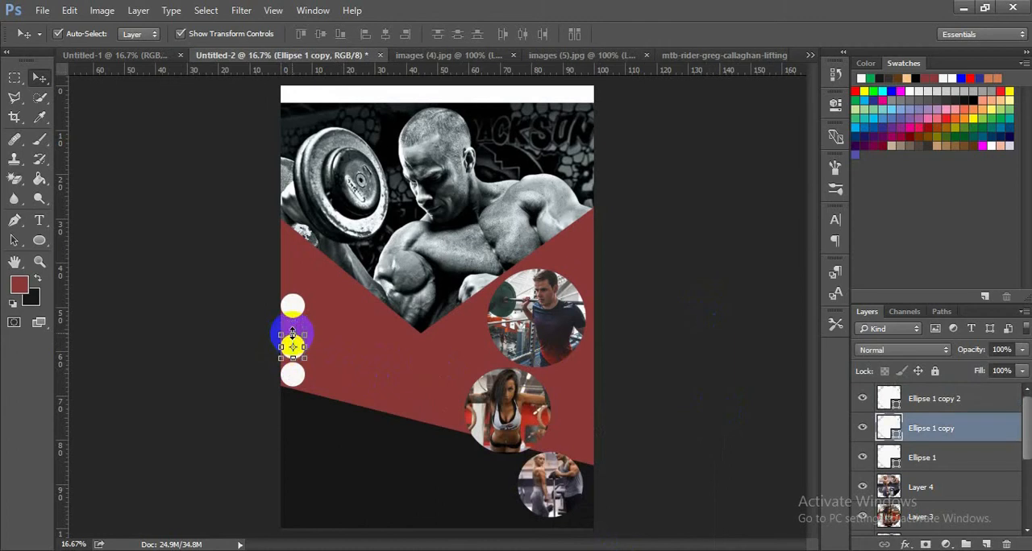
{"action": "left_click", "coordinate": [737, 279]}
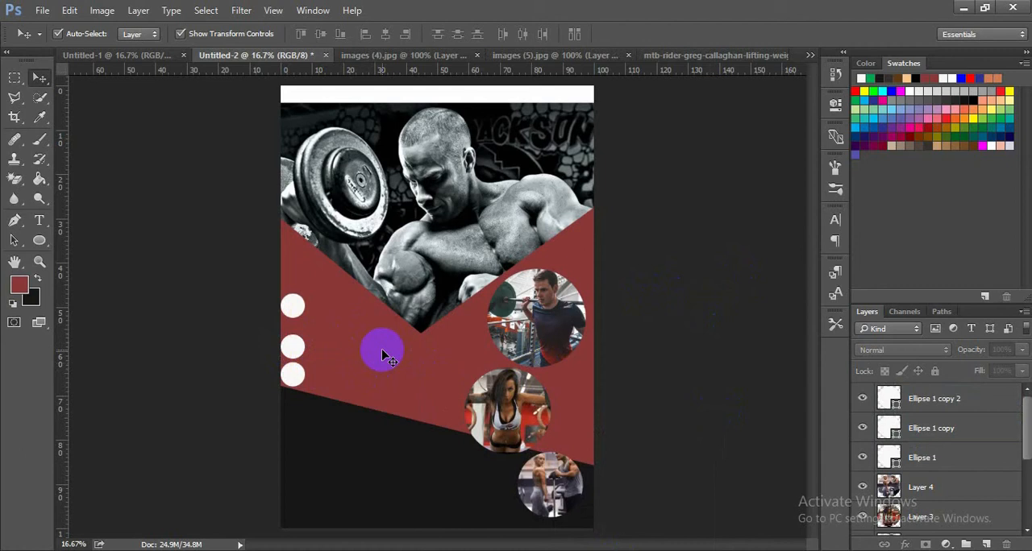
{"action": "left_click", "coordinate": [295, 316]}
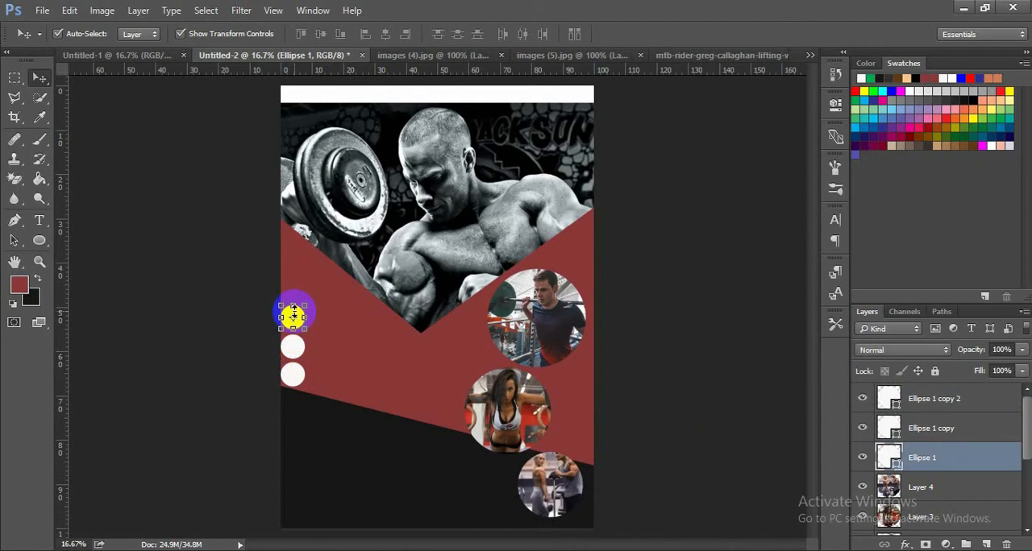
{"action": "left_click", "coordinate": [728, 246]}
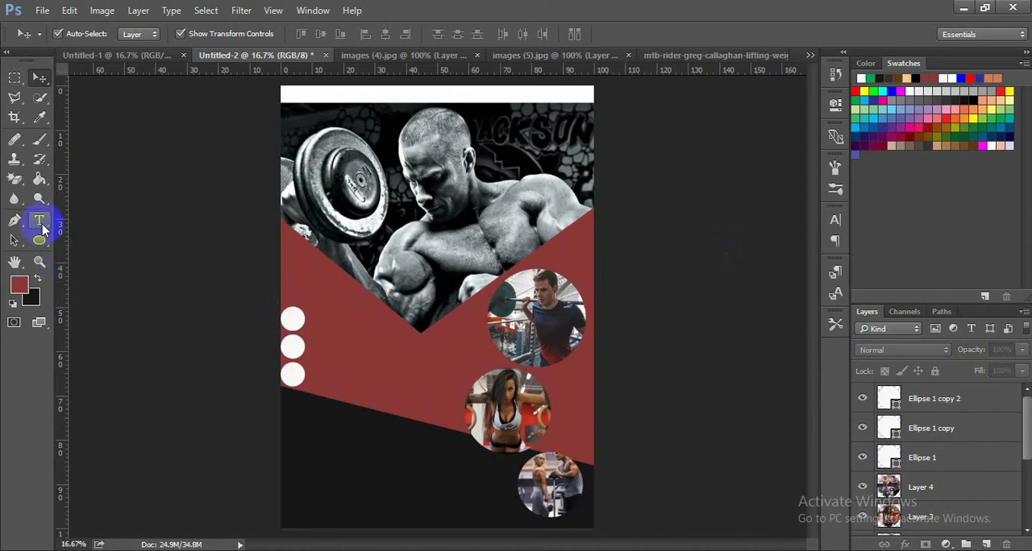
- Add the white text "body pump" in Adobe Arabic Regular at 43 pt beside the top white circle
{"action": "left_click", "coordinate": [39, 221]}
{"action": "left_click", "coordinate": [313, 320]}
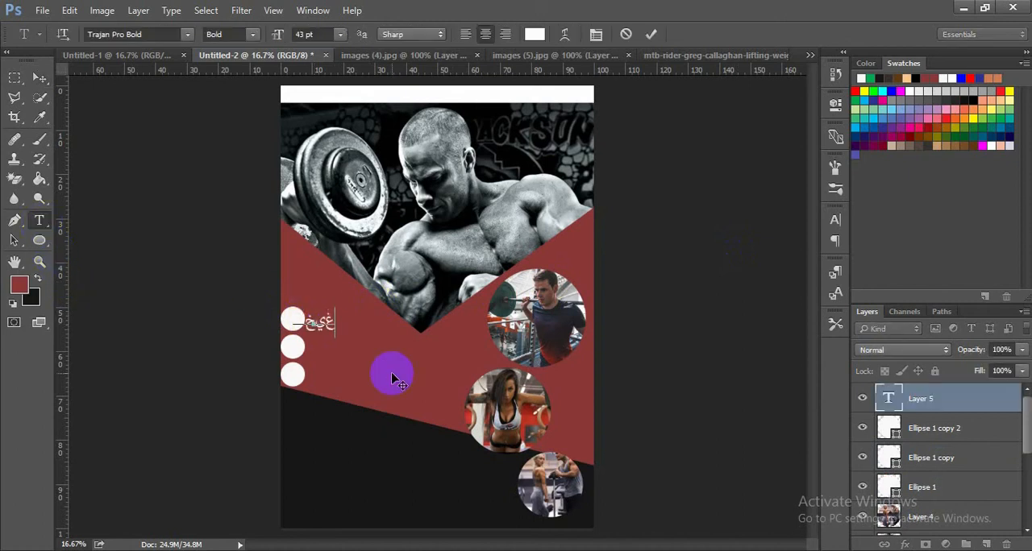
{"action": "key", "text": "ctrl+a"}
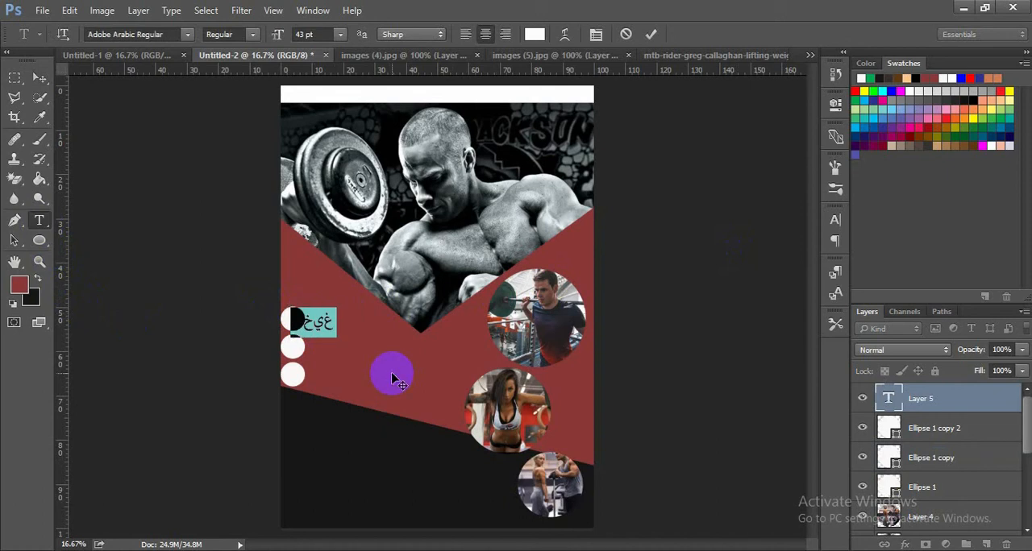
{"action": "key", "text": "BackSpace"}
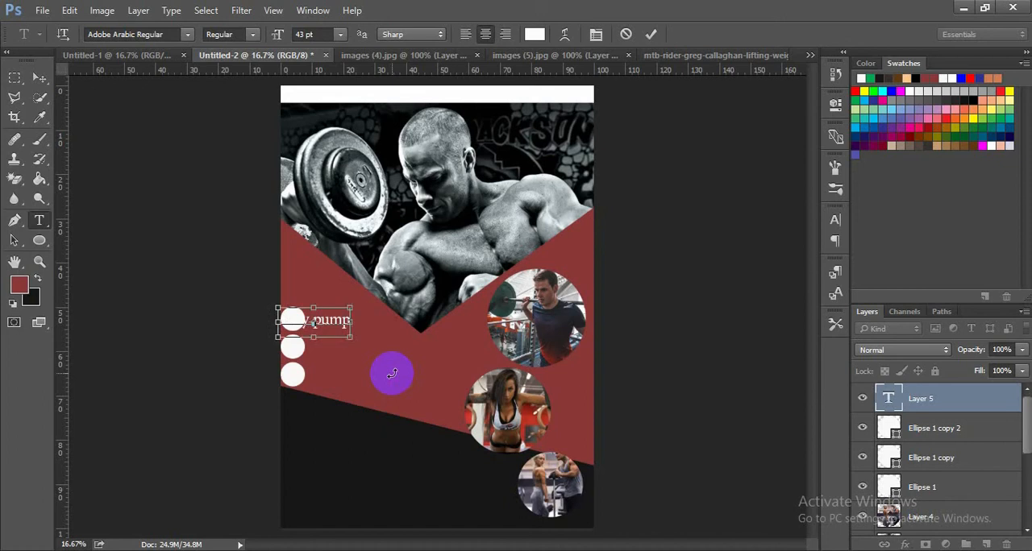
{"action": "key", "text": "ctrl+a"}
{"action": "left_click_drag", "start_coordinate": [350, 353], "coordinate": [384, 348]}
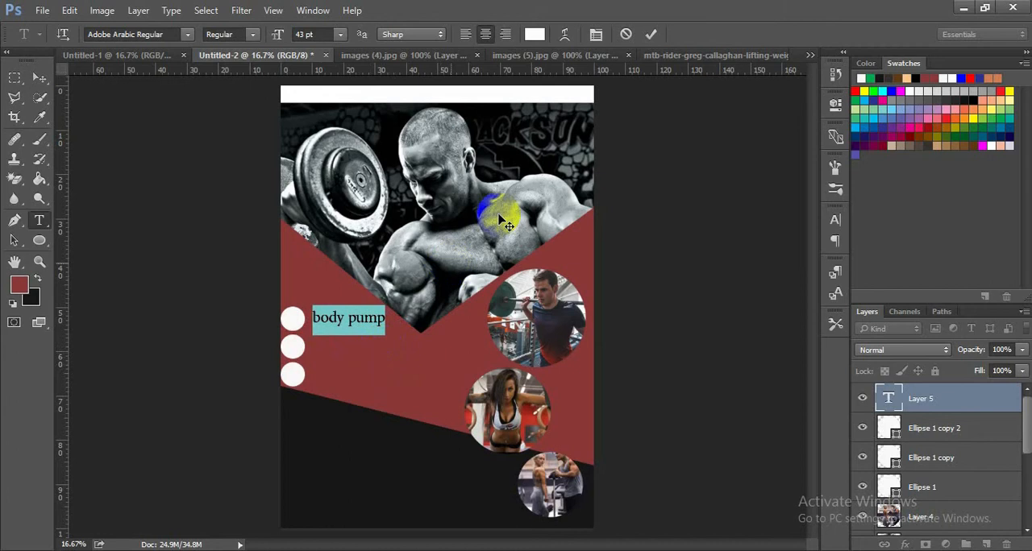
{"action": "left_click", "coordinate": [652, 34]}
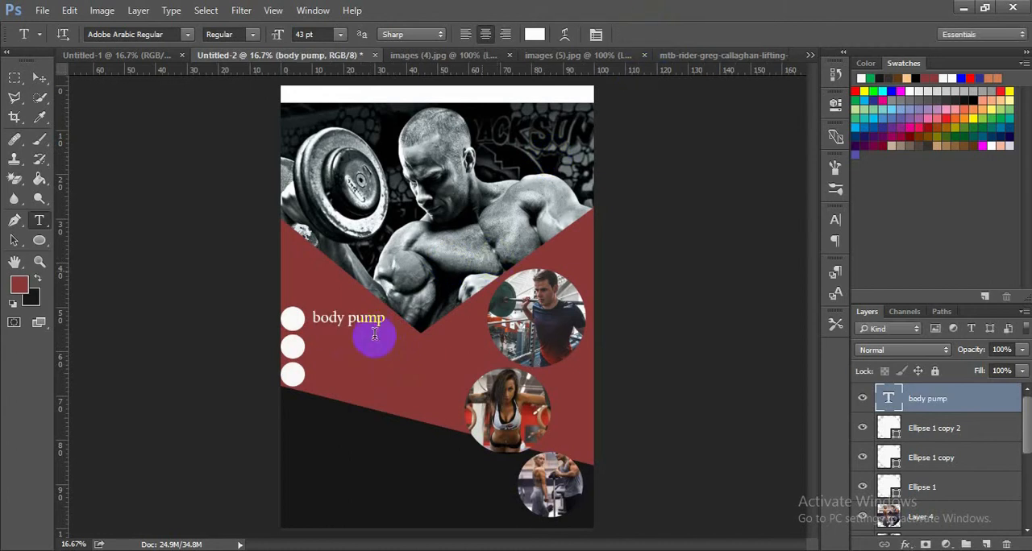
- Add the text "personal training" and place it beside the lowest white circle
{"action": "left_click", "coordinate": [321, 351]}
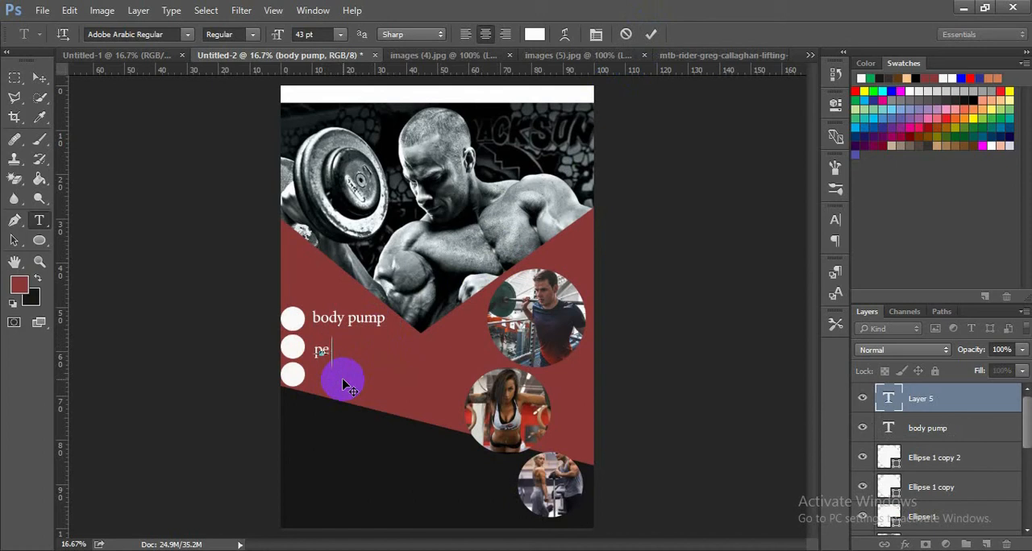
{"action": "type", "text": "personal"}
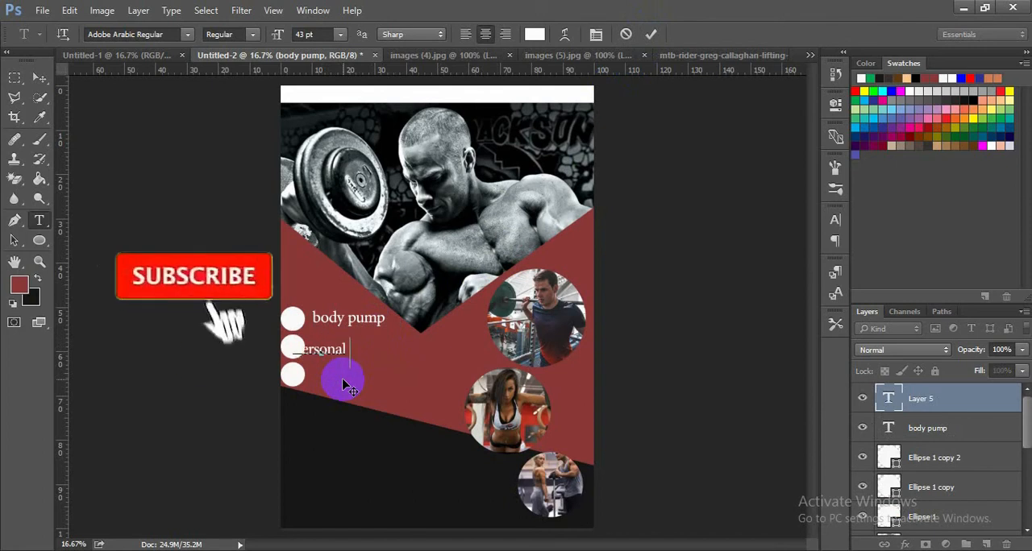
{"action": "type", "text": " training"}
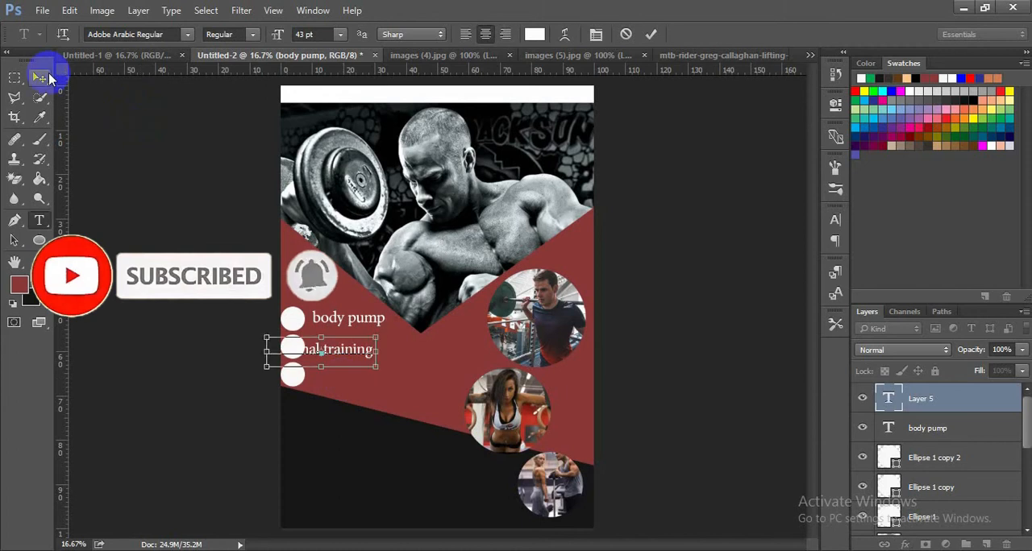
{"action": "key", "text": "ctrl+a"}
{"action": "left_click_drag", "start_coordinate": [352, 379], "coordinate": [401, 408]}
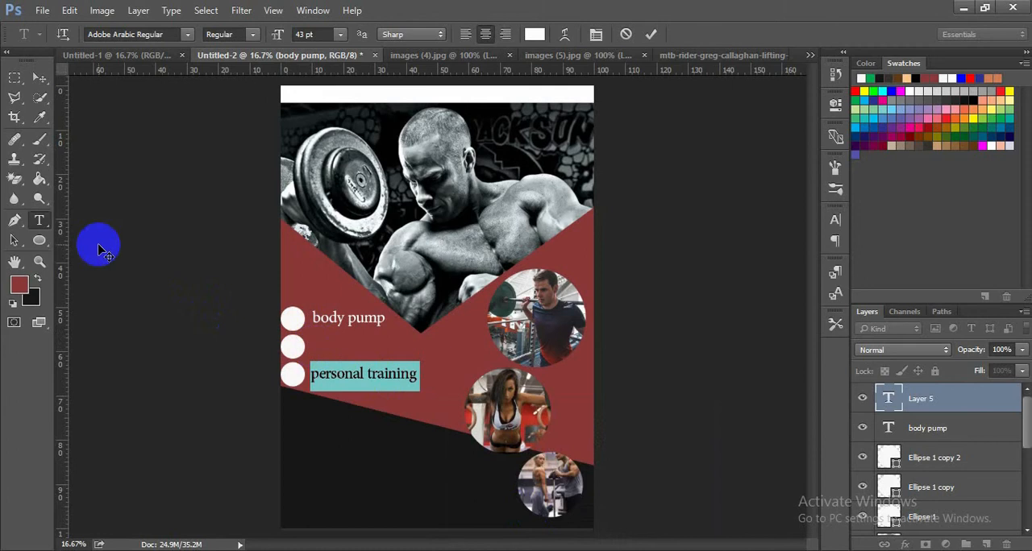
{"action": "left_click", "coordinate": [15, 78]}
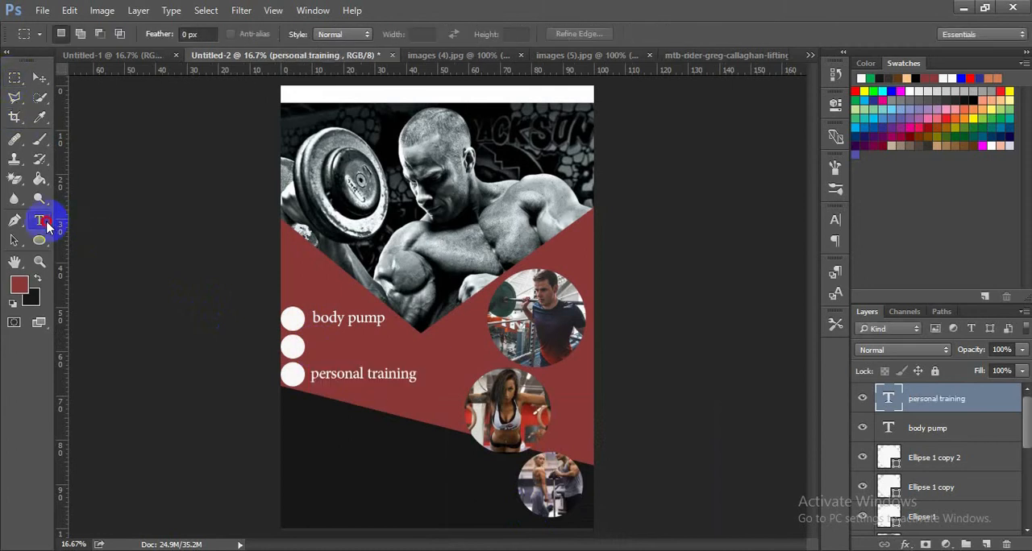
- Add the text "weight training" at the middle white circle's height
{"action": "left_click", "coordinate": [39, 220]}
{"action": "left_click", "coordinate": [318, 345]}
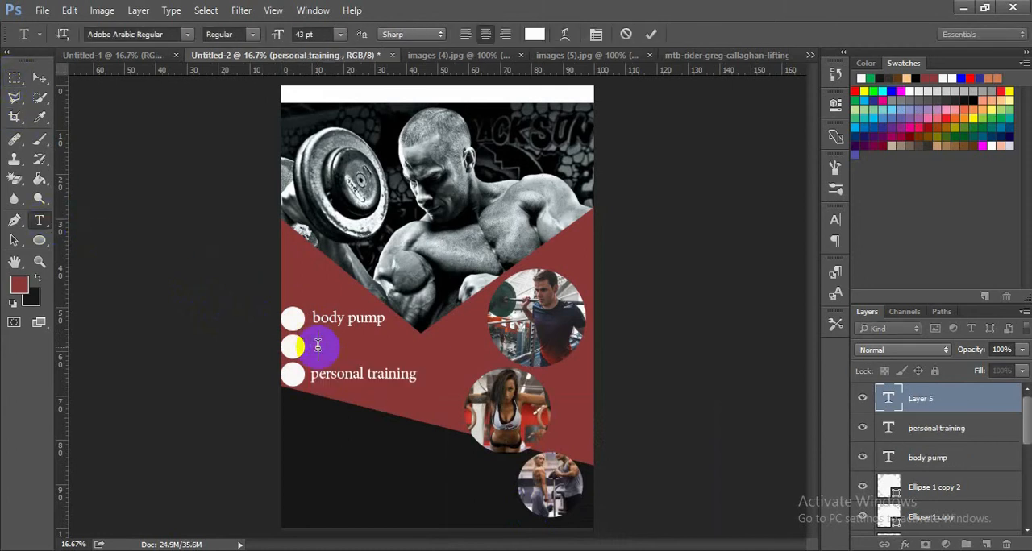
{"action": "type", "text": "weight"}
{"action": "type", "text": " traini"}
{"action": "type", "text": "ng"}
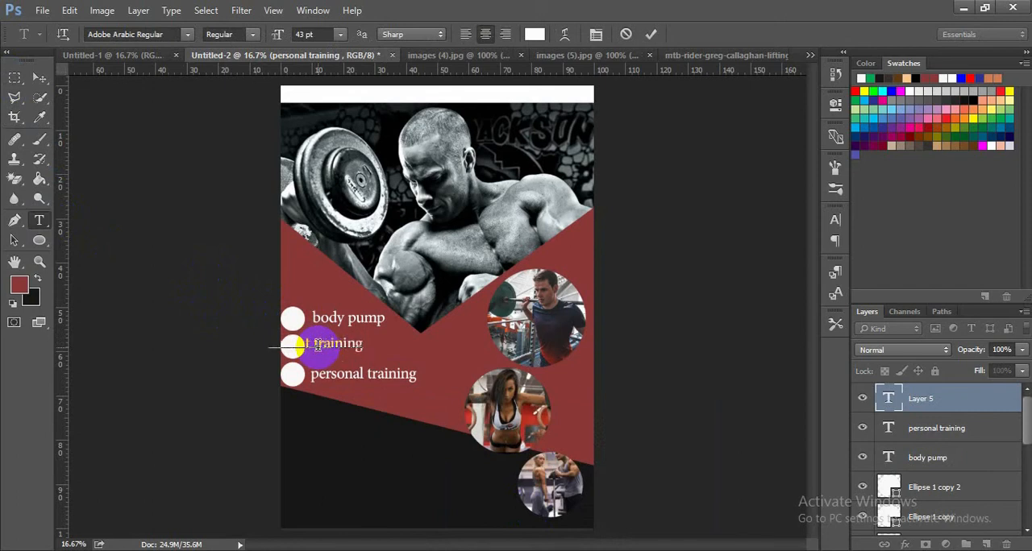
{"action": "left_click", "coordinate": [39, 78]}
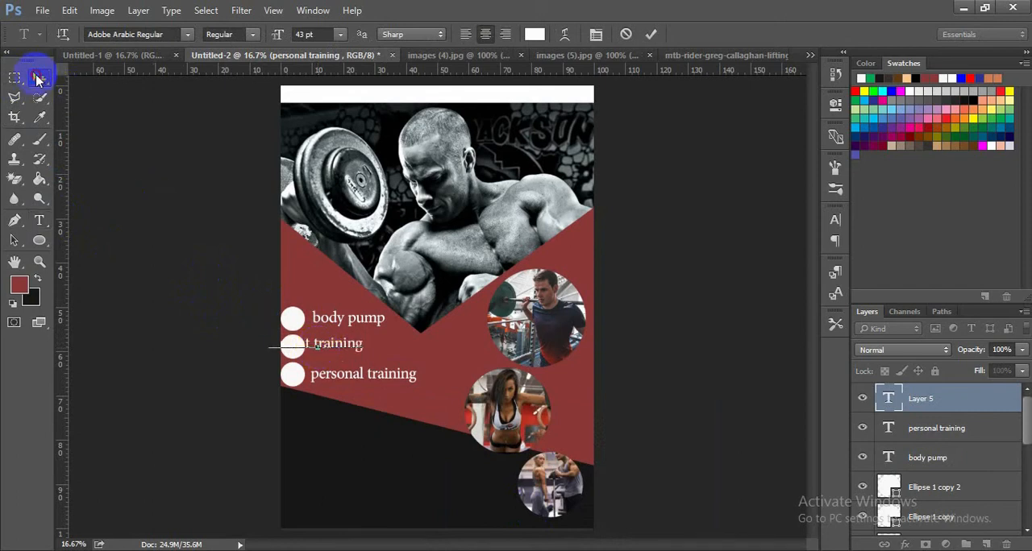
{"action": "key", "text": "ctrl+a"}
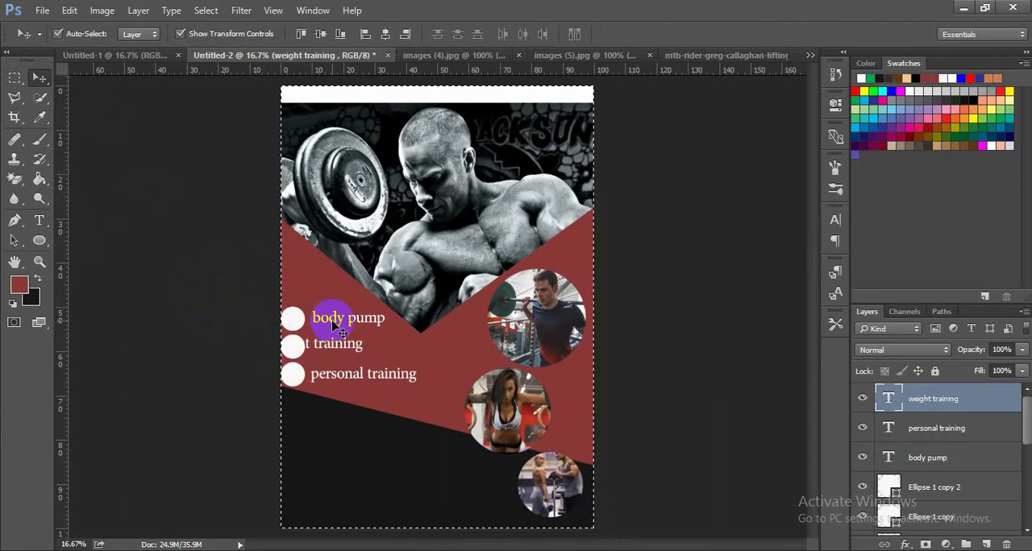
{"action": "left_click", "coordinate": [246, 313]}
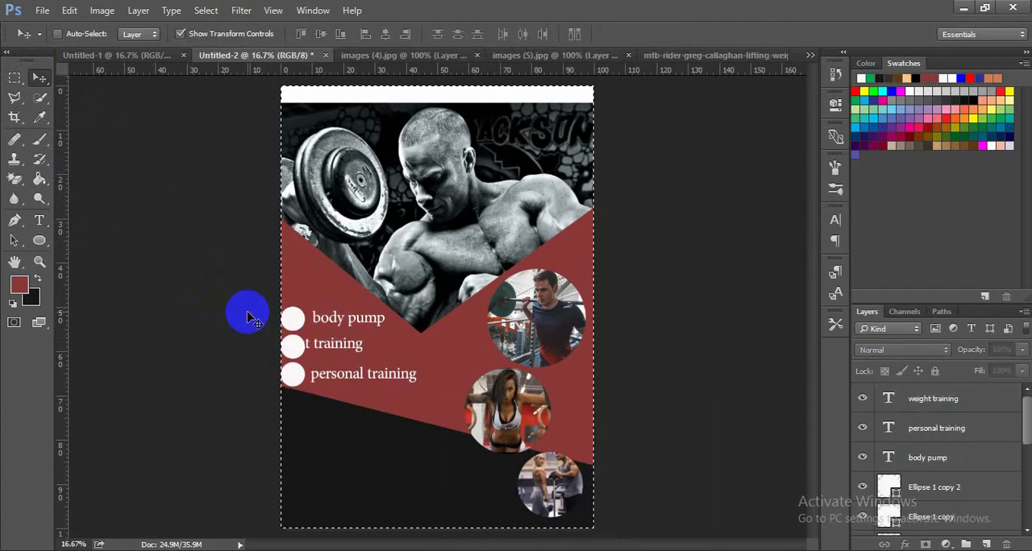
{"action": "key", "text": "ctrl+d"}
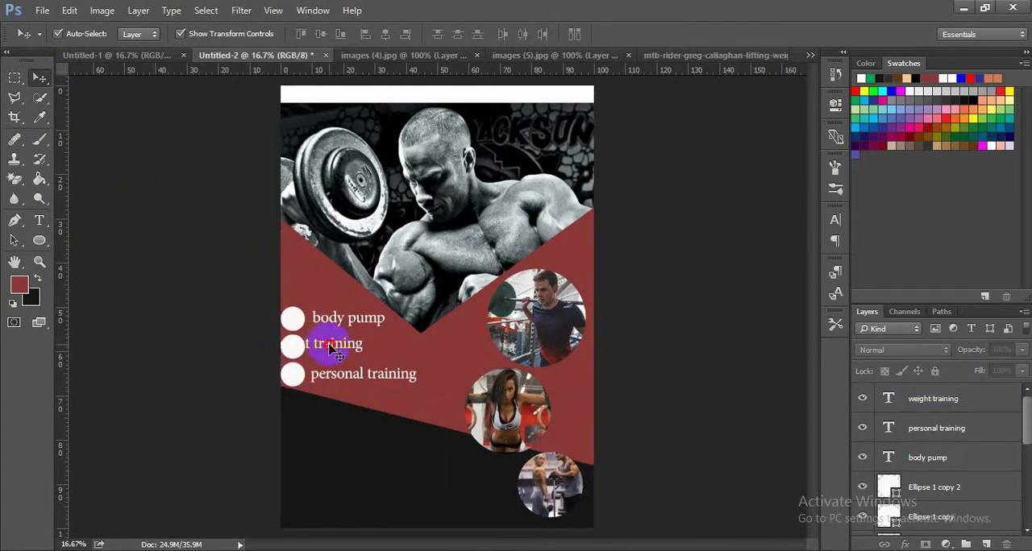
- Move the "weight training" text right so it clears the middle white circle and lines up under "body pump", and deselect it
{"action": "left_click_drag", "start_coordinate": [331, 347], "coordinate": [369, 349]}
{"action": "left_click", "coordinate": [383, 426]}
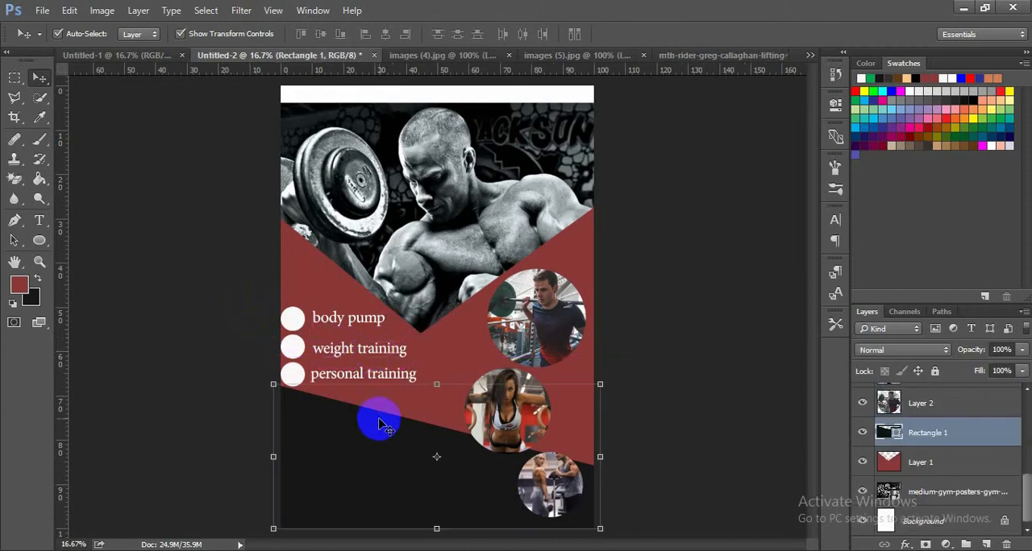
{"action": "left_click", "coordinate": [221, 382]}
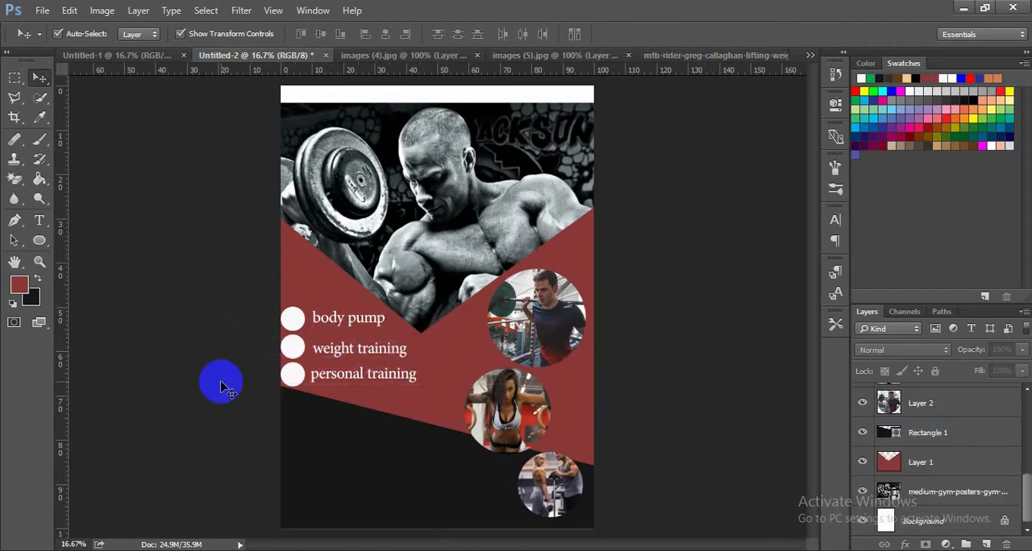
- Move the lowest white circle slightly down to widen its gap from the middle circle, then deselect it
{"action": "left_click", "coordinate": [291, 371]}
{"action": "mouse_move", "coordinate": [294, 374]}
{"action": "left_mouse_down"}
{"action": "mouse_move", "coordinate": [287, 370]}
{"action": "mouse_move", "coordinate": [292, 377]}
{"action": "left_mouse_up"}
{"action": "key", "text": "ctrl+t"}
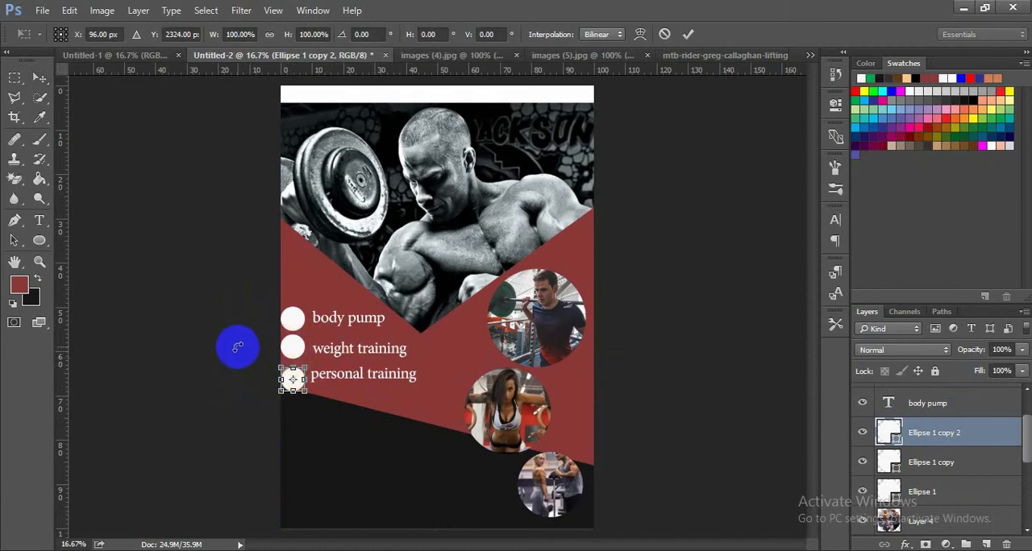
{"action": "left_click", "coordinate": [695, 34]}
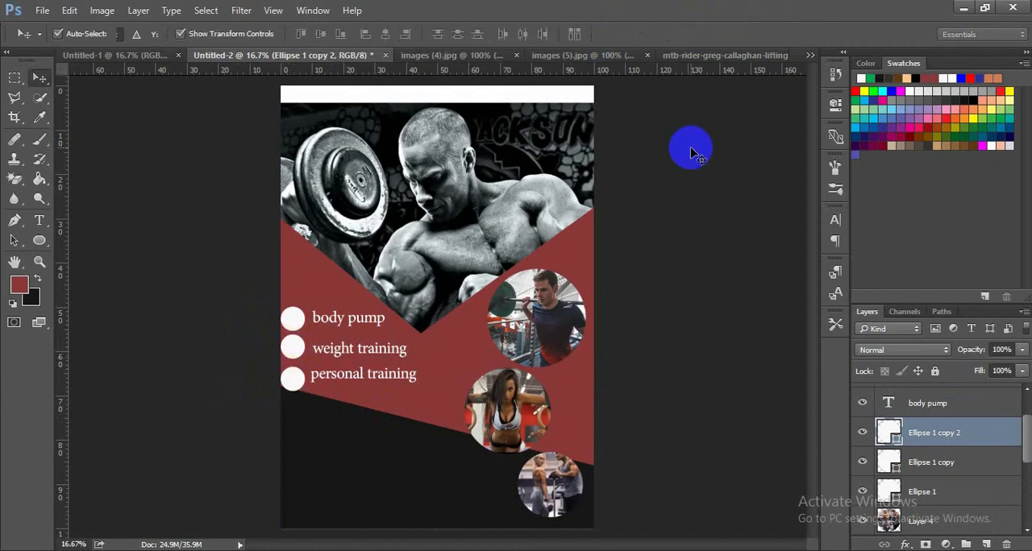
{"action": "left_click", "coordinate": [691, 150]}
{"action": "left_click", "coordinate": [305, 323], "text": "ctrl"}
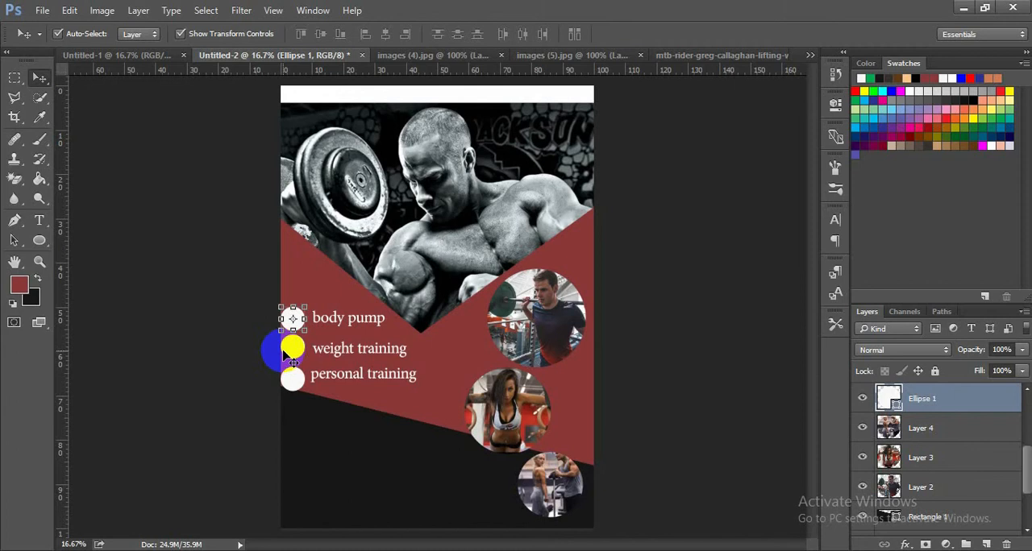
{"action": "key", "text": "ctrl"}
{"action": "key", "text": "ctrl"}
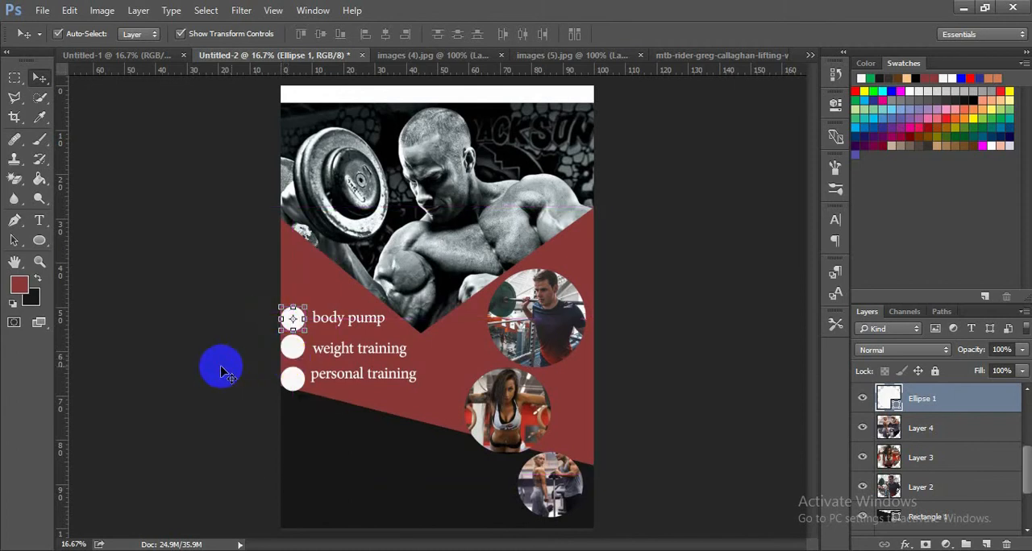
{"action": "left_click", "coordinate": [222, 371]}
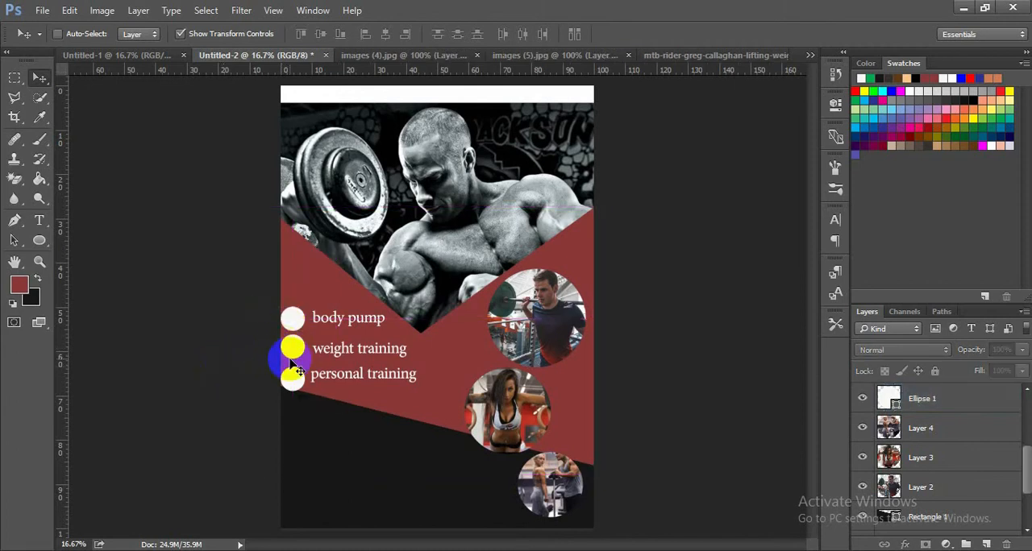
- Select all three white bullet circles together and align their horizontal centers
{"action": "key", "text": "ctrl+equal"}
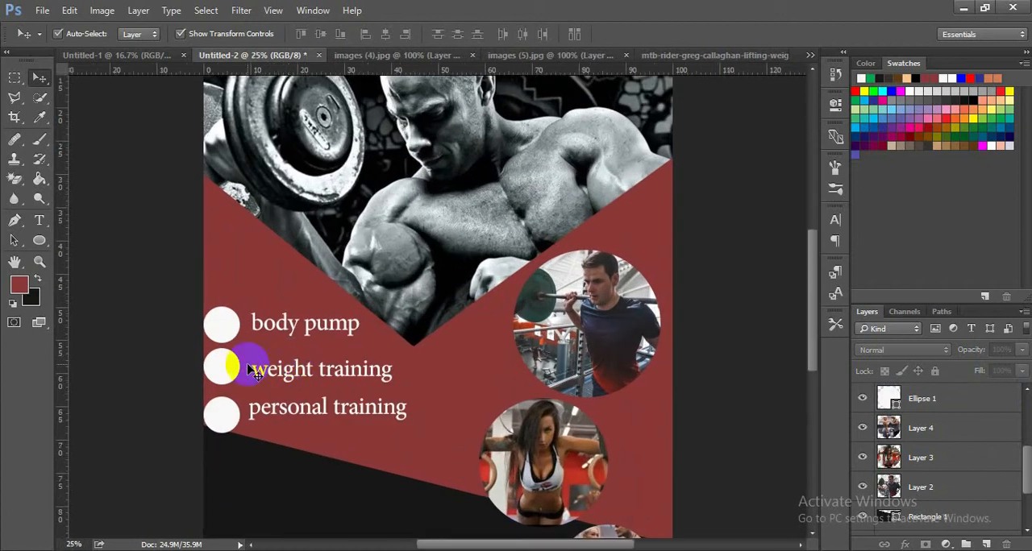
{"action": "left_click", "coordinate": [228, 325]}
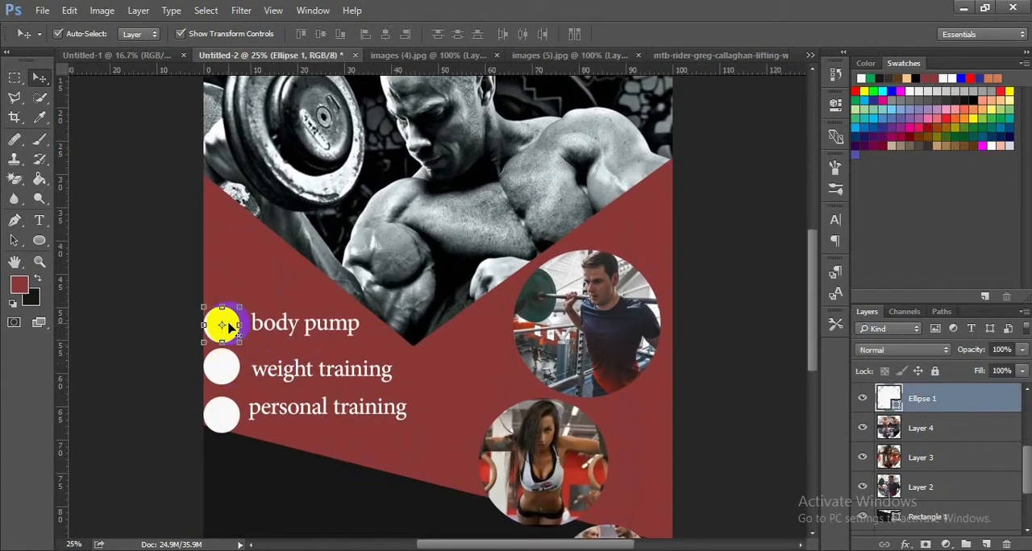
{"action": "left_click", "coordinate": [224, 379], "text": "ctrl"}
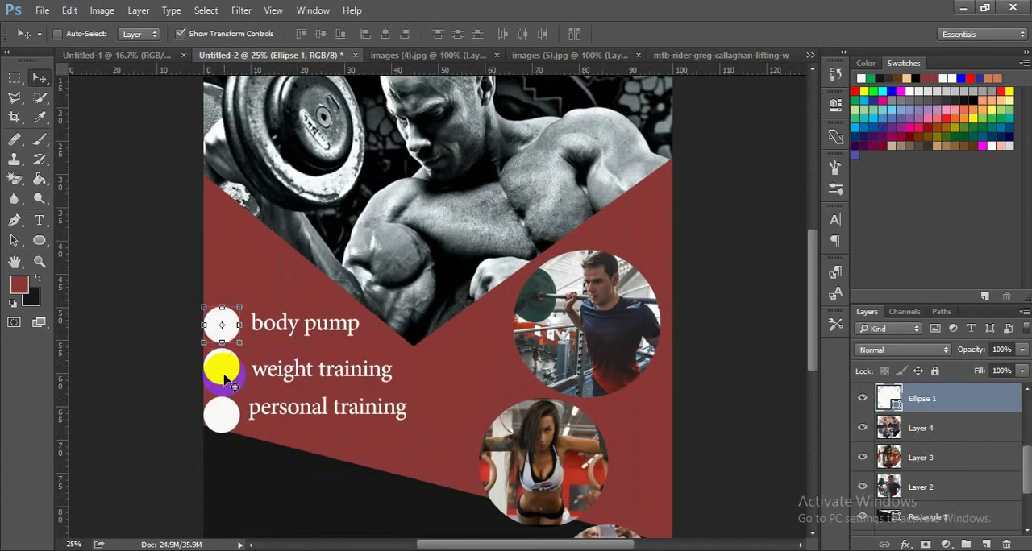
{"action": "left_click_drag", "start_coordinate": [227, 369], "coordinate": [229, 416], "text": "alt"}
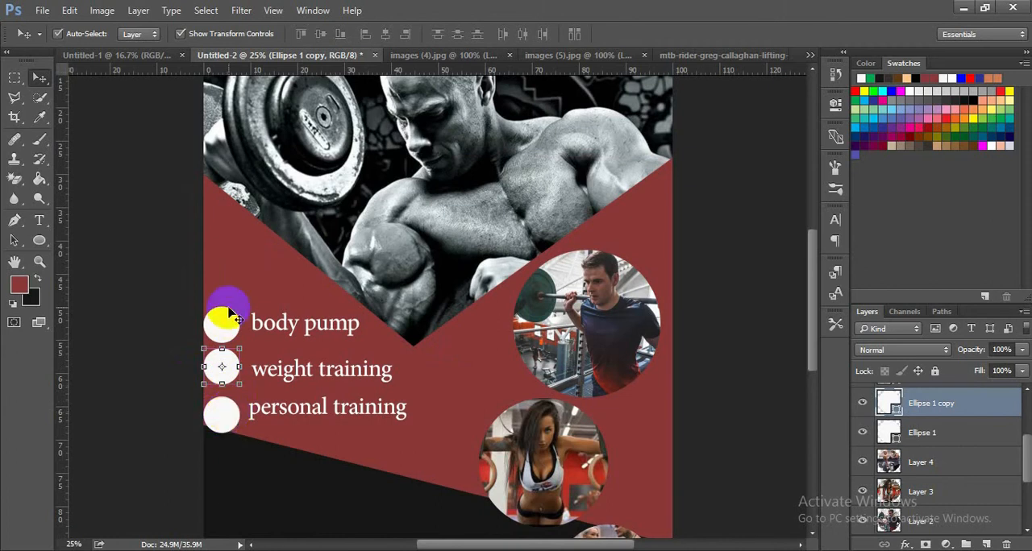
{"action": "left_click", "coordinate": [229, 324], "text": "ctrl"}
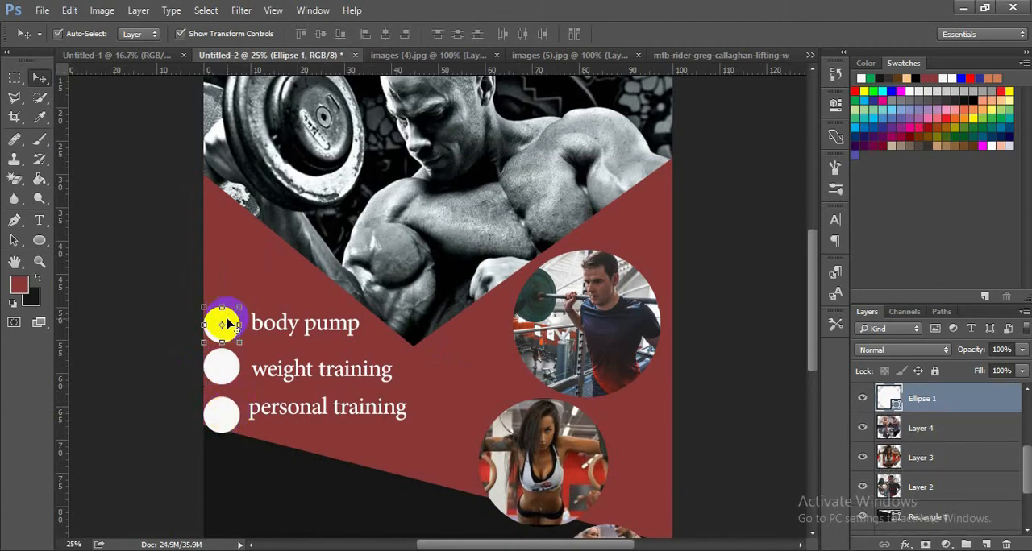
{"action": "left_click", "coordinate": [232, 372], "text": "shift"}
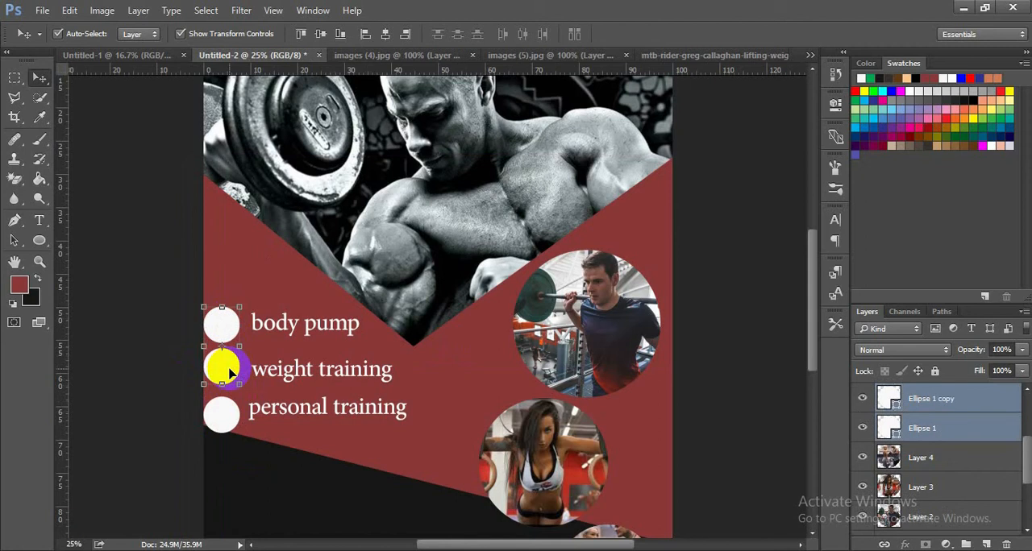
{"action": "left_click", "coordinate": [231, 413], "text": "shift"}
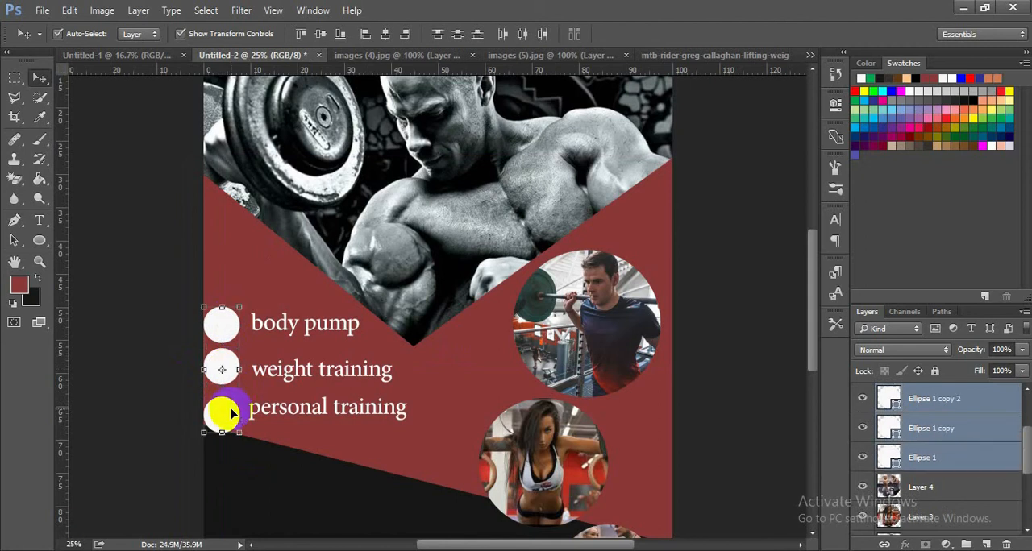
{"action": "left_click", "coordinate": [386, 36]}
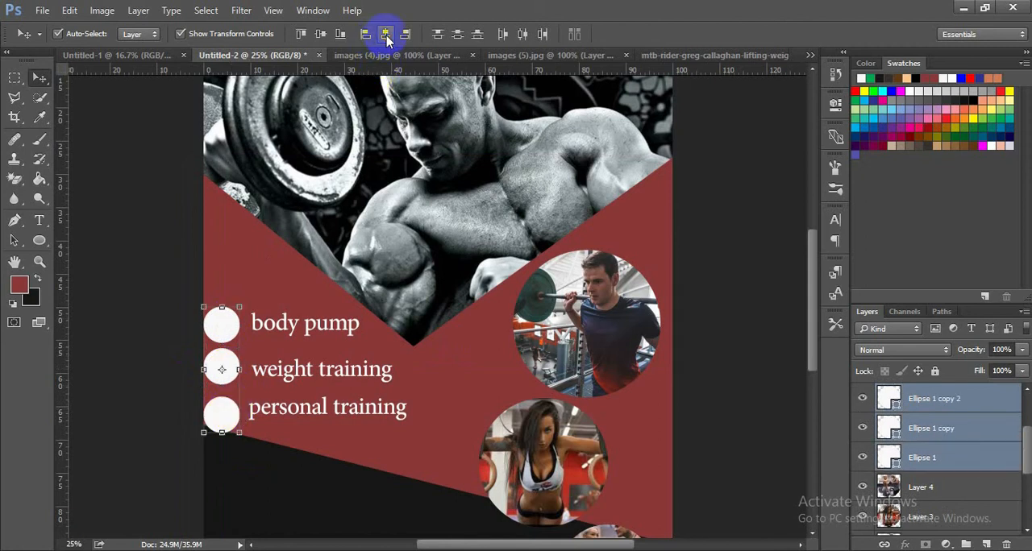
- Align the left edges of the "body pump", "weight training" and "personal training" texts and deselect them
{"action": "left_click", "coordinate": [347, 324]}
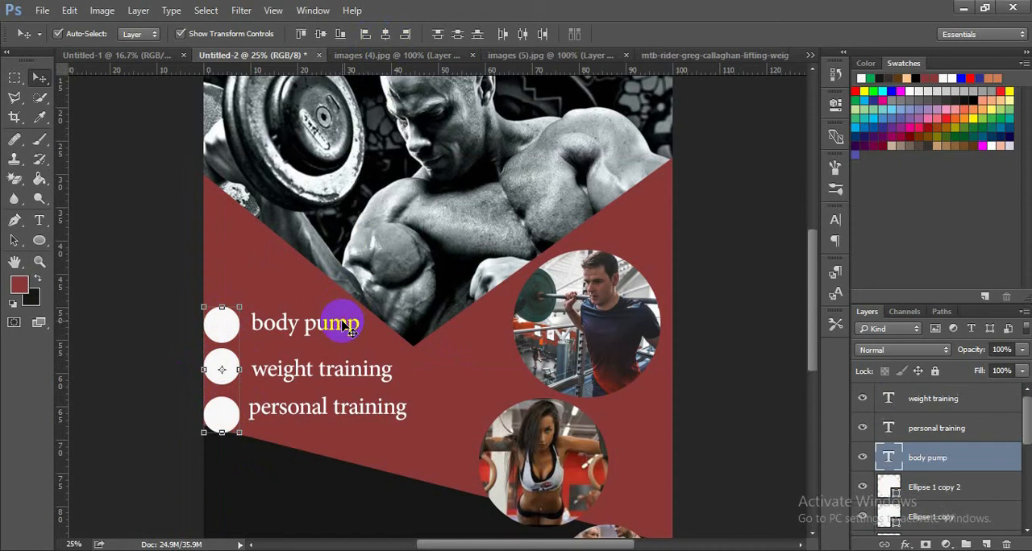
{"action": "left_click", "coordinate": [357, 378], "text": "shift"}
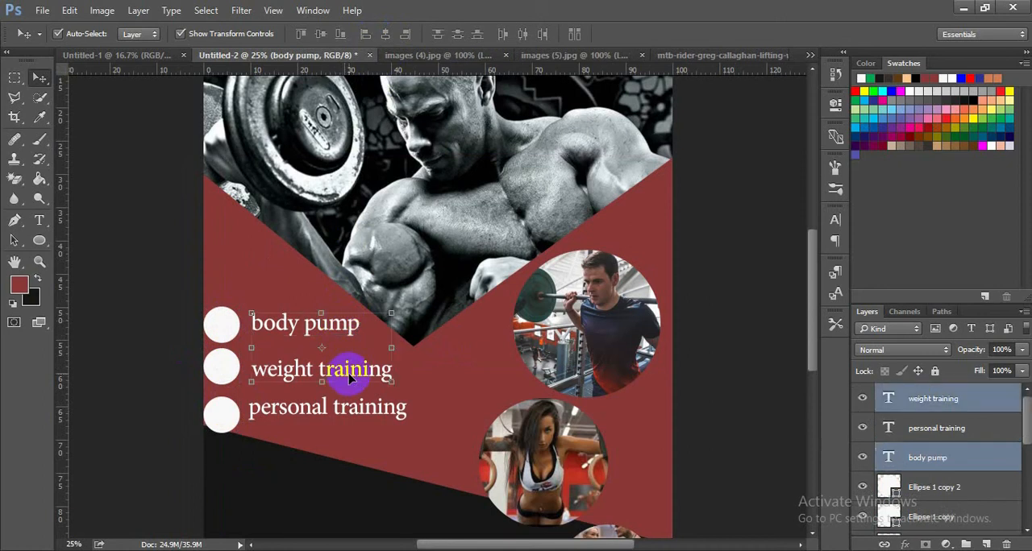
{"action": "left_click", "coordinate": [352, 415], "text": "shift"}
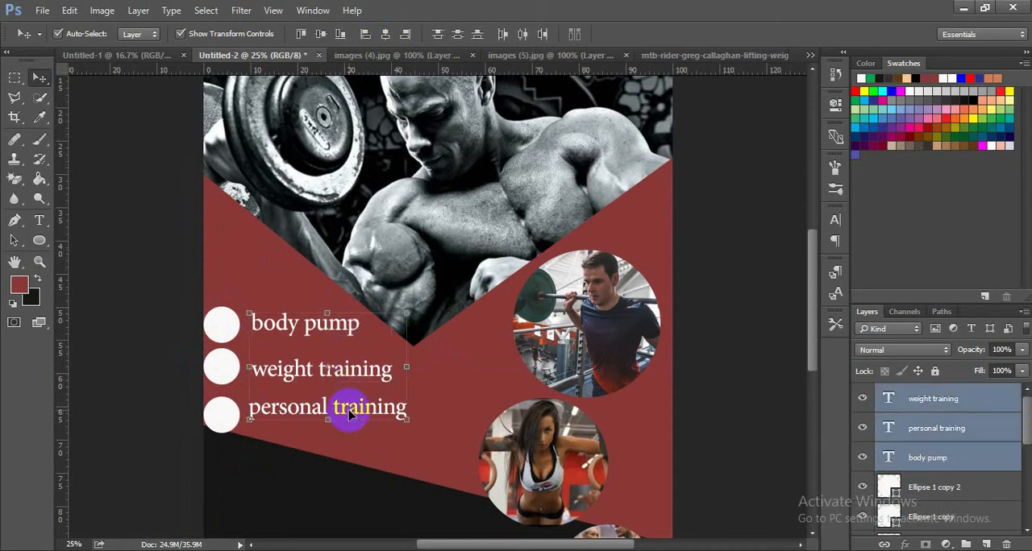
{"action": "left_click", "coordinate": [301, 35]}
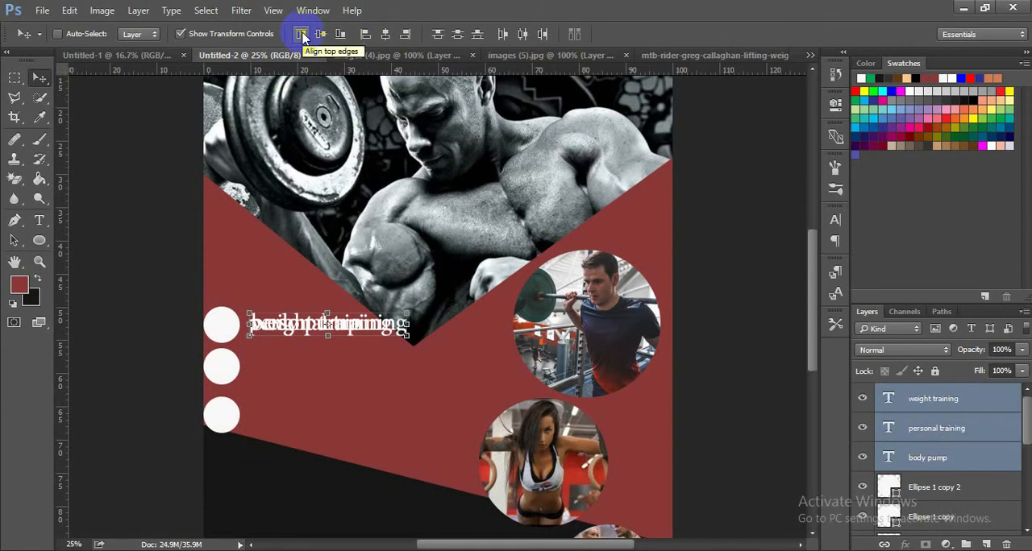
{"action": "key", "text": "ctrl+z"}
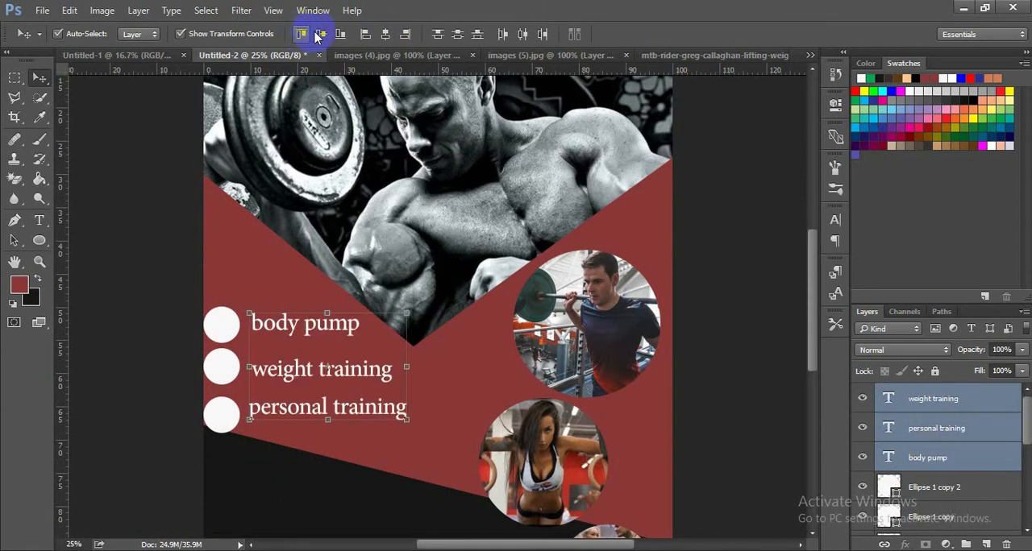
{"action": "left_click", "coordinate": [365, 35]}
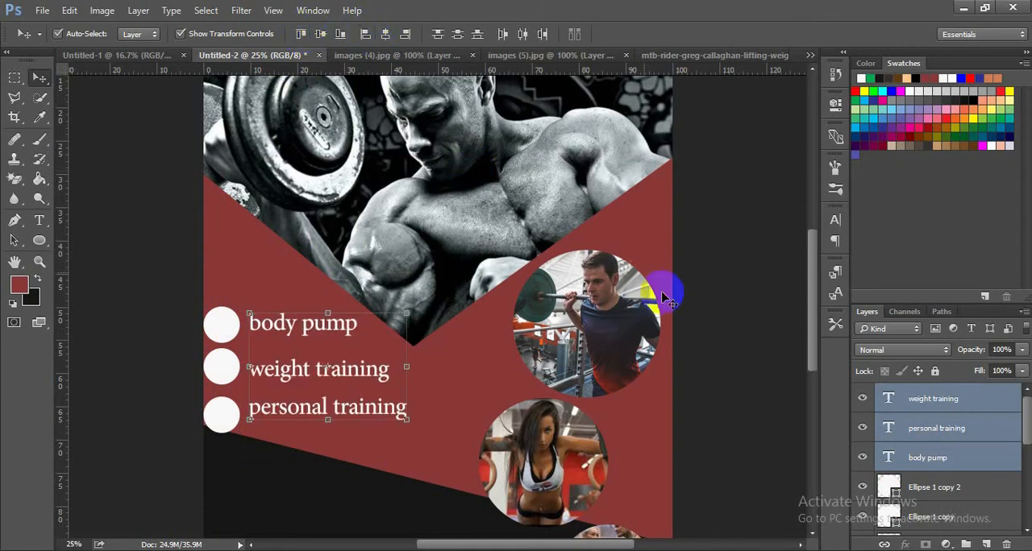
{"action": "left_click", "coordinate": [733, 300]}
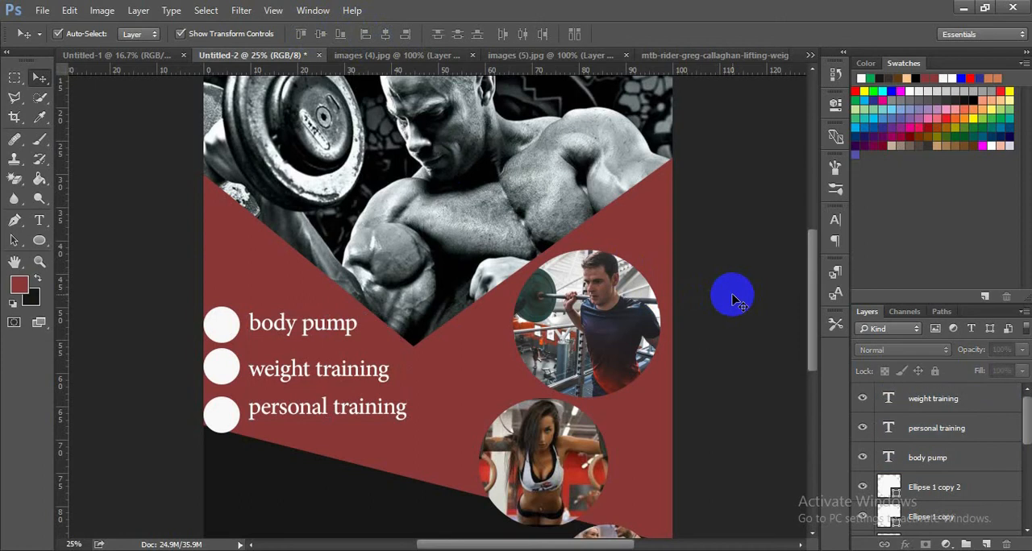
- Nudge the "body pump" text down and the "weight training" text up to center each beside its white circle
{"action": "left_click", "coordinate": [319, 333]}
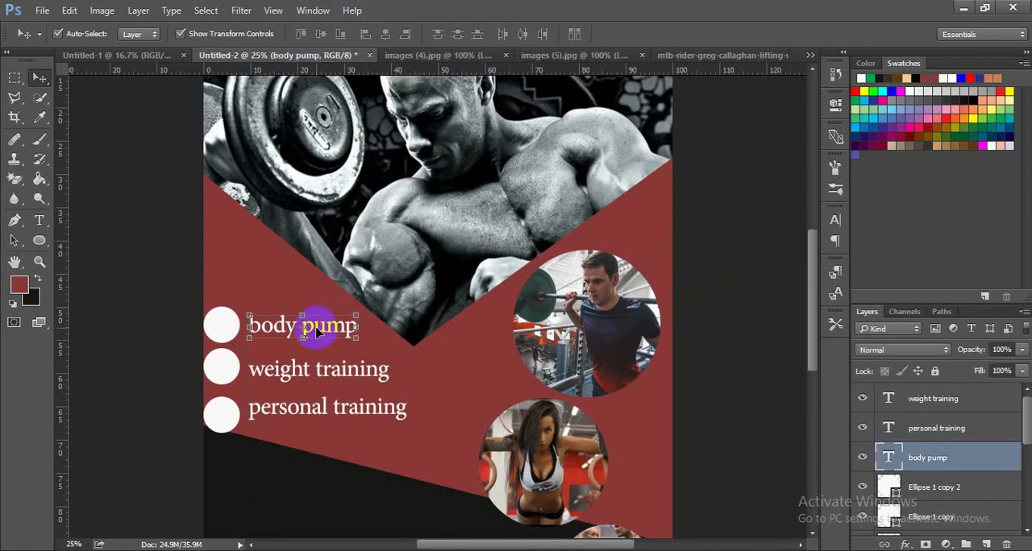
{"action": "left_click_drag", "start_coordinate": [318, 332], "coordinate": [319, 334]}
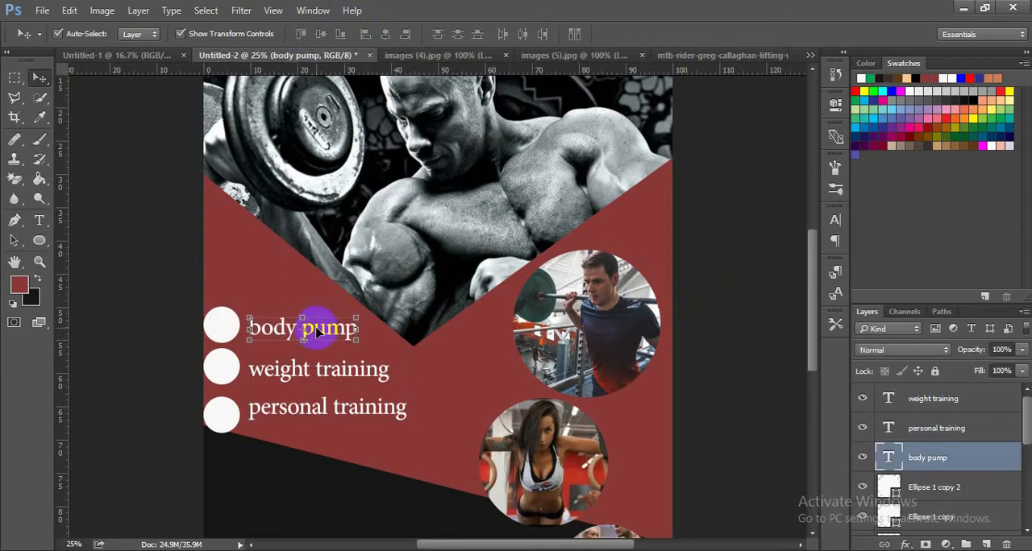
{"action": "left_click", "coordinate": [768, 309]}
{"action": "left_click", "coordinate": [316, 373]}
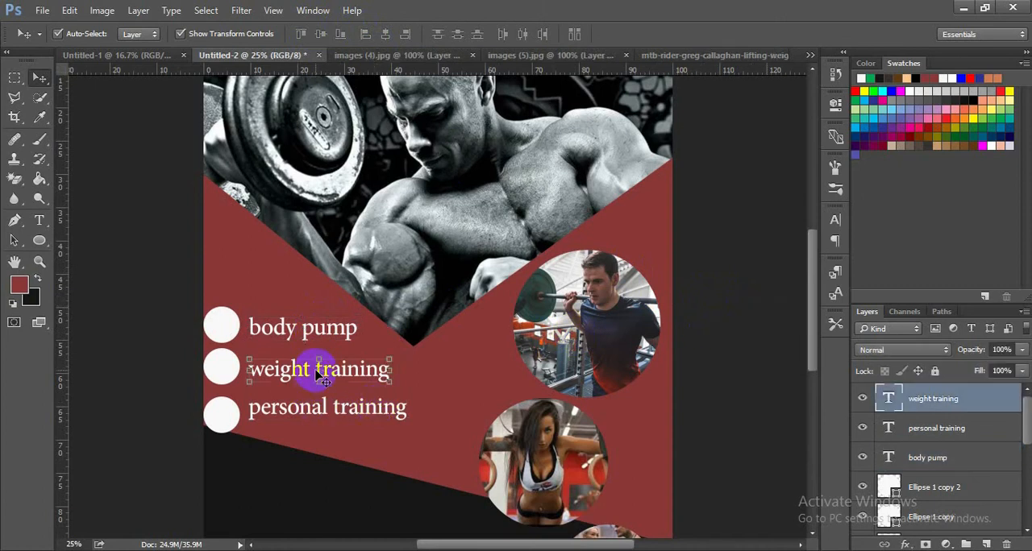
{"action": "left_click_drag", "start_coordinate": [319, 375], "coordinate": [319, 373]}
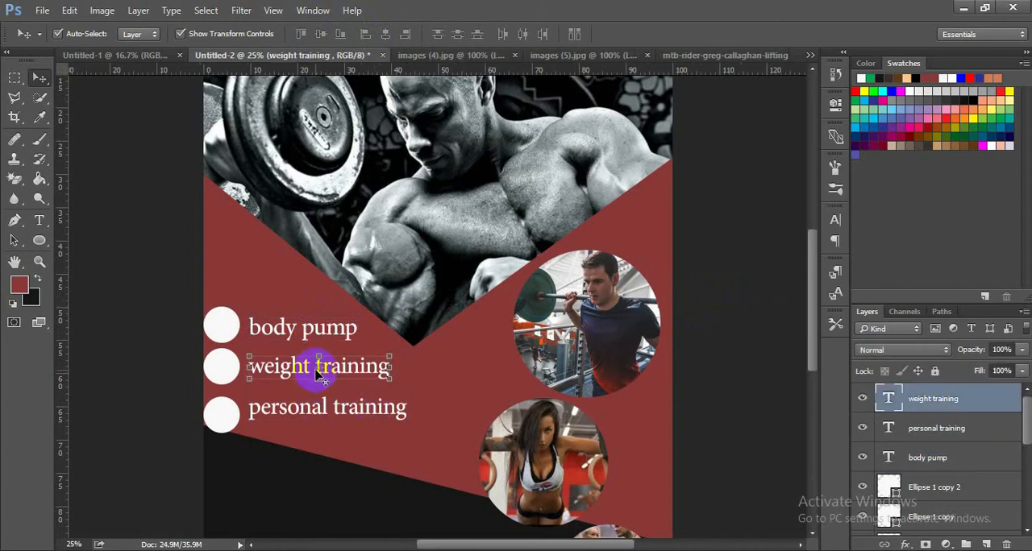
{"action": "left_click", "coordinate": [702, 346]}
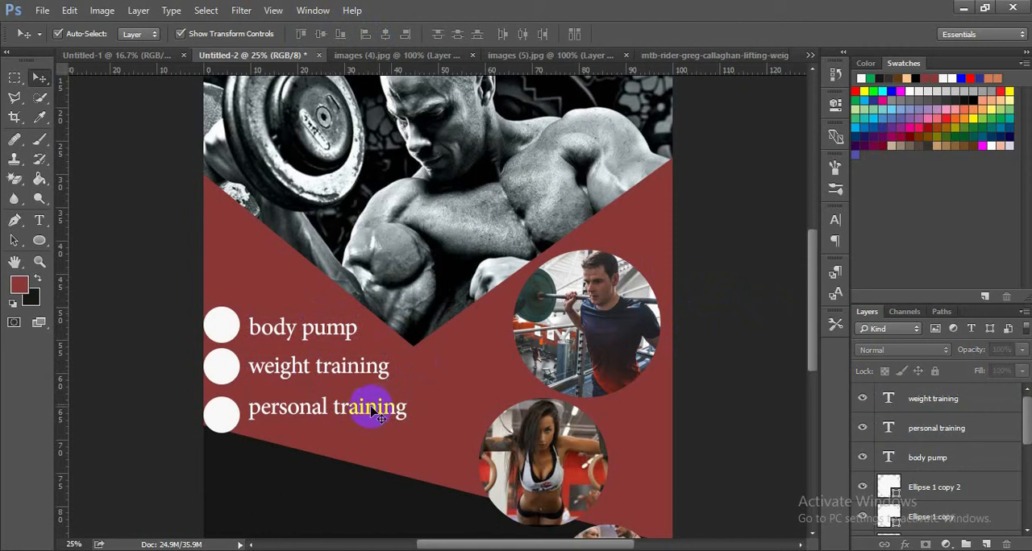
- Move the "personal training" text up closer to "weight training" and slightly left toward its circle
{"action": "left_click", "coordinate": [366, 411]}
{"action": "key", "text": "shift+Up"}
{"action": "key", "text": "shift+Up"}
{"action": "key", "text": "shift+Up"}
{"action": "key", "text": "shift+Up"}
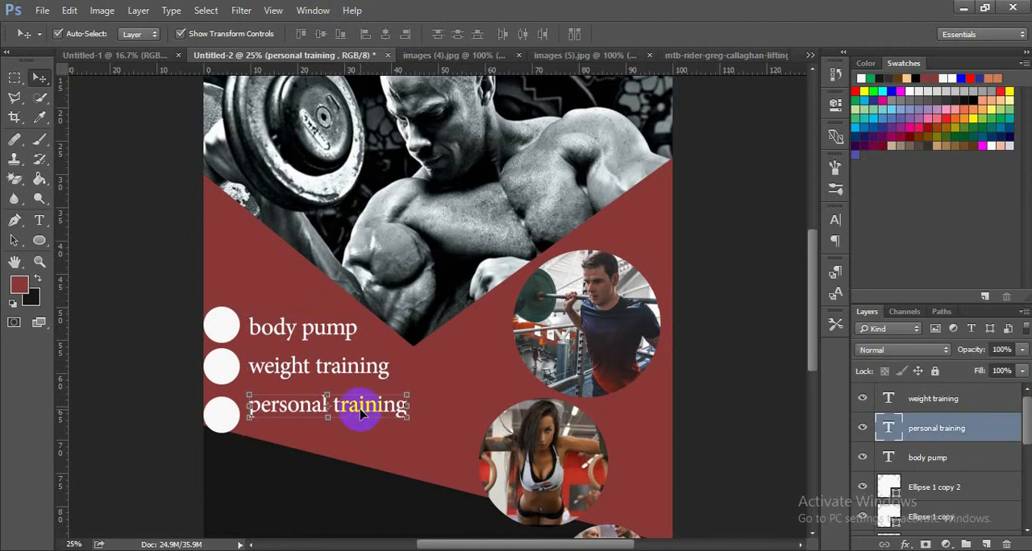
{"action": "key", "text": "shift+Left"}
{"action": "key", "text": "shift+Left"}
{"action": "key", "text": "shift+Left"}
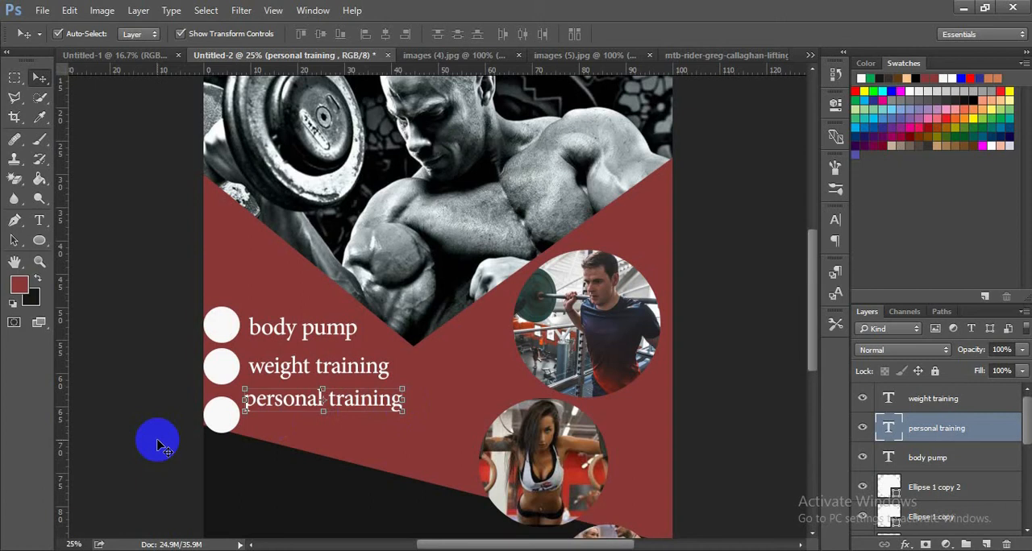
- Move the lowest white circle up toward the middle circle, closer to the "personal training" text's height, and deselect it
{"action": "left_click", "coordinate": [223, 415]}
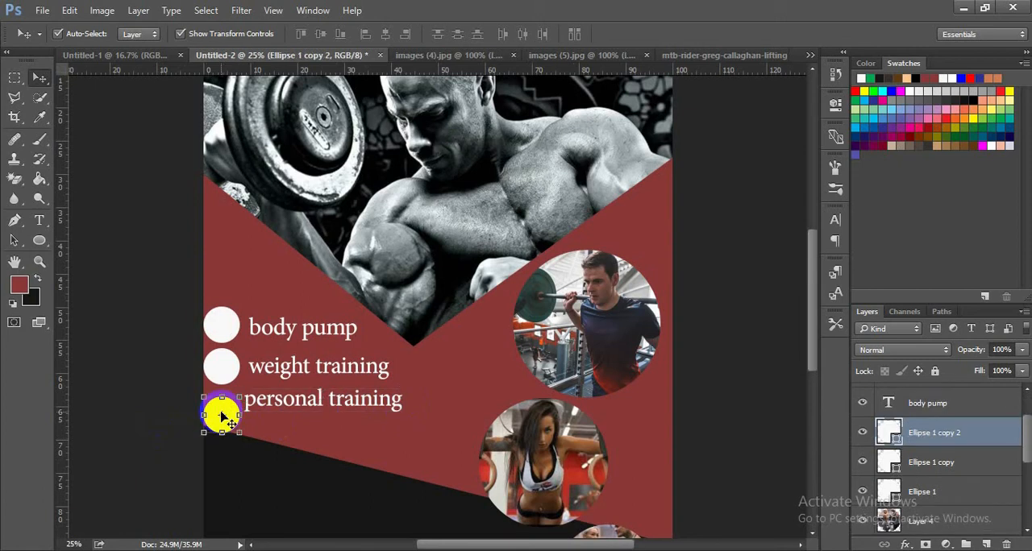
{"action": "key", "text": "shift+Up"}
{"action": "key", "text": "shift+Up"}
{"action": "key", "text": "shift+Up"}
{"action": "key", "text": "shift+Up"}
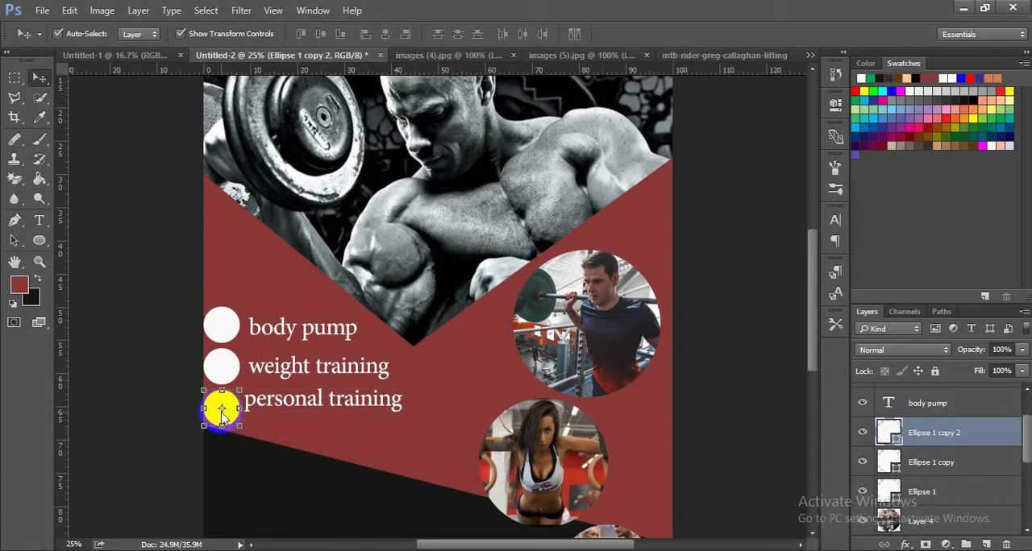
{"action": "left_click", "coordinate": [768, 332]}
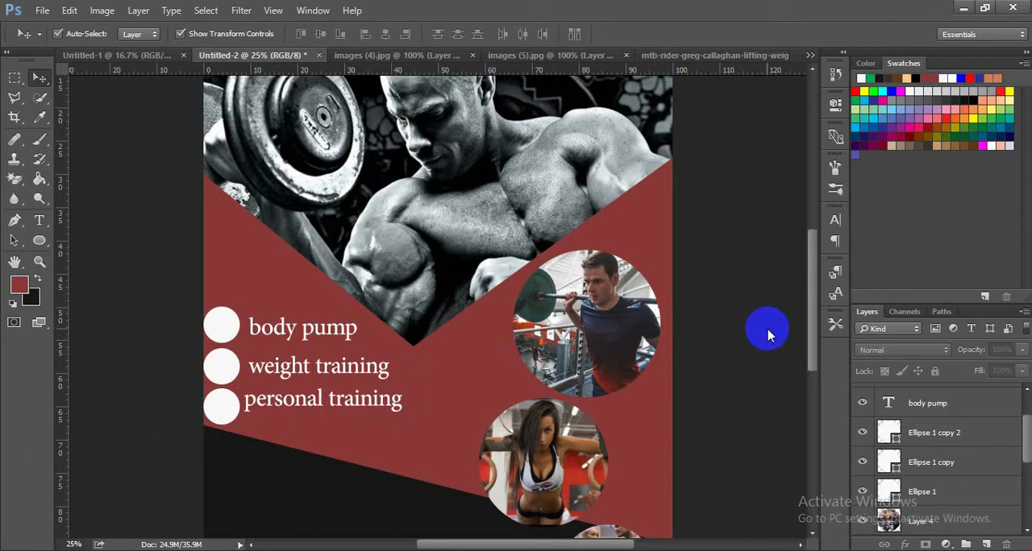
- Browse for a file to open, going to the "somali design" folder on Removable Disk (E:)
{"action": "key", "text": "ctrl+o"}
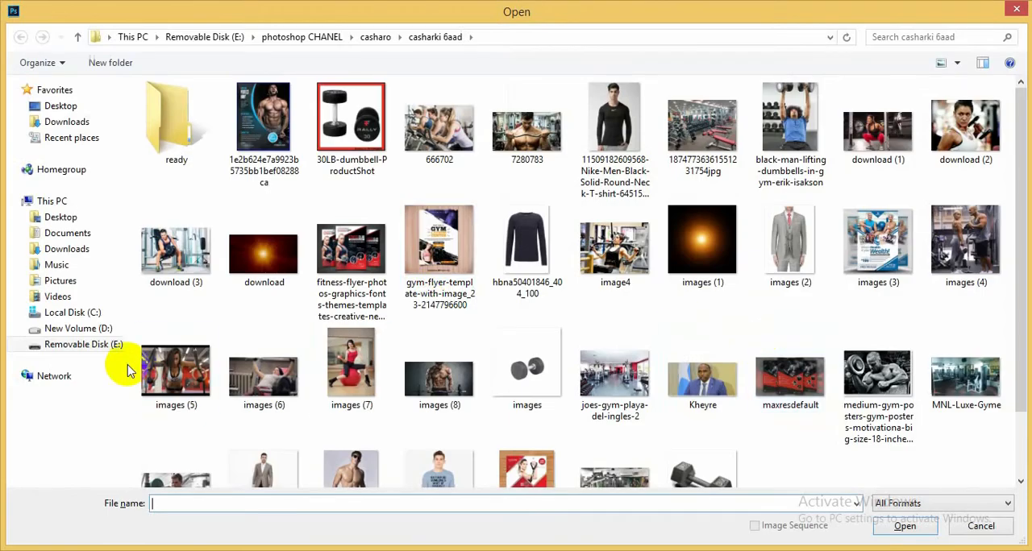
{"action": "left_click", "coordinate": [109, 347]}
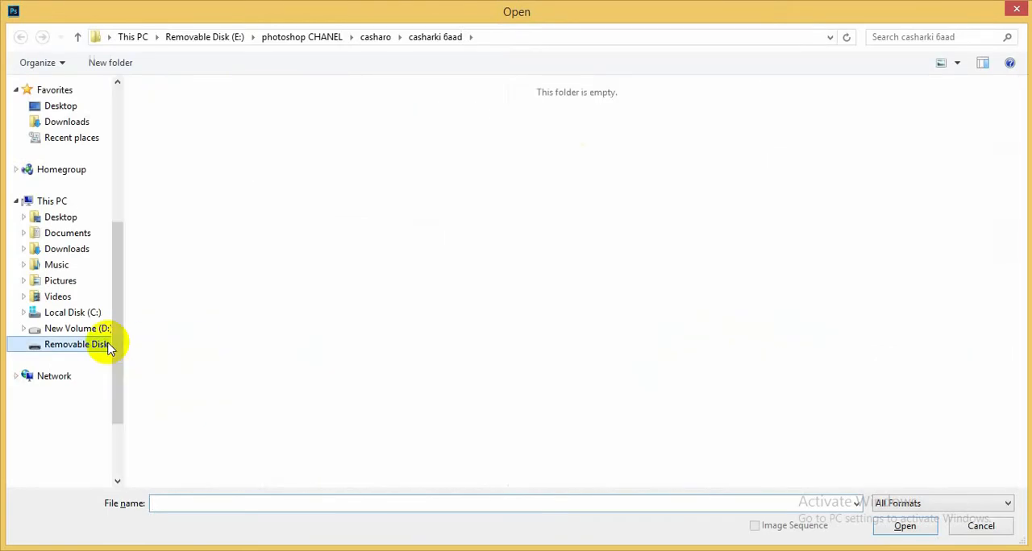
{"action": "left_click", "coordinate": [191, 322]}
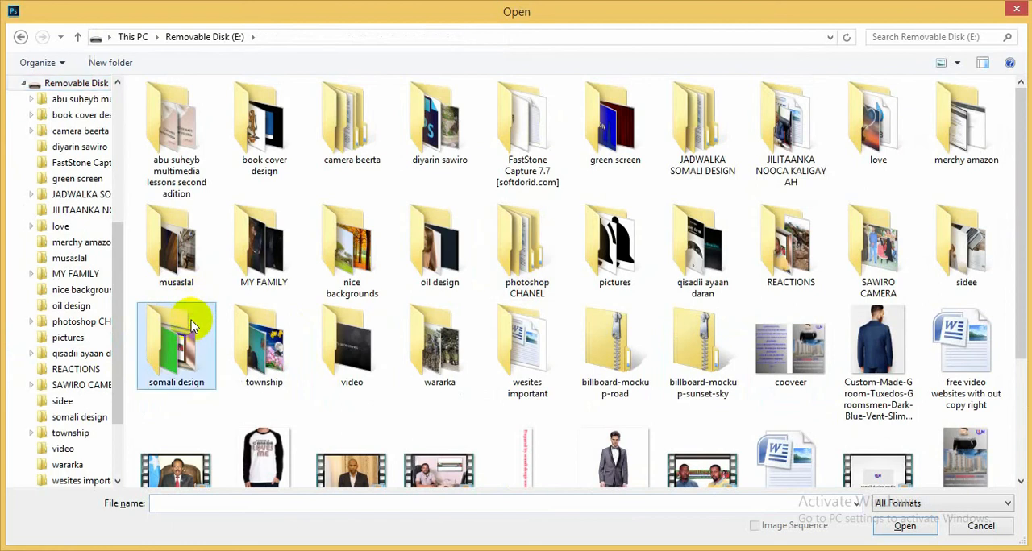
{"action": "key", "text": "s"}
{"action": "key", "text": "s"}
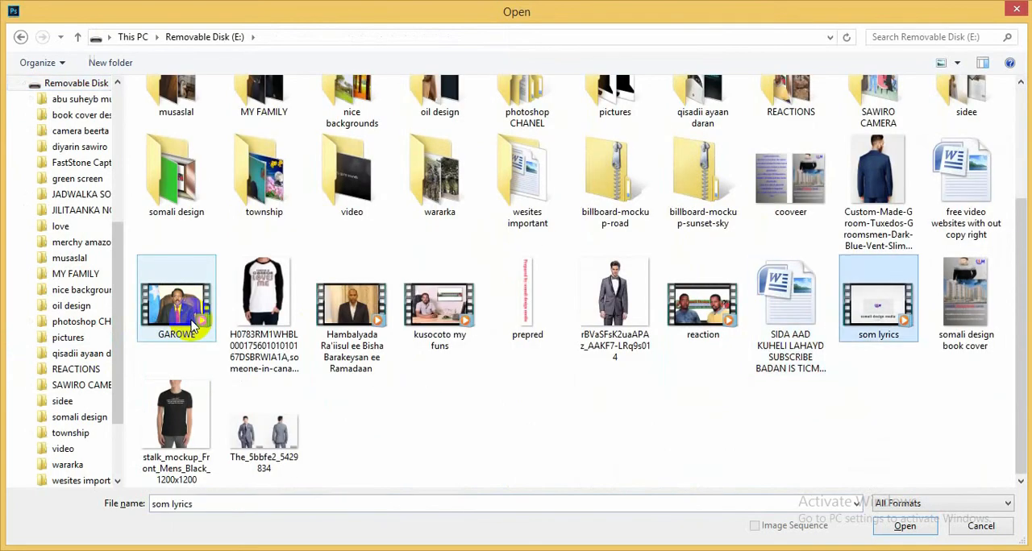
{"action": "key", "text": "s"}
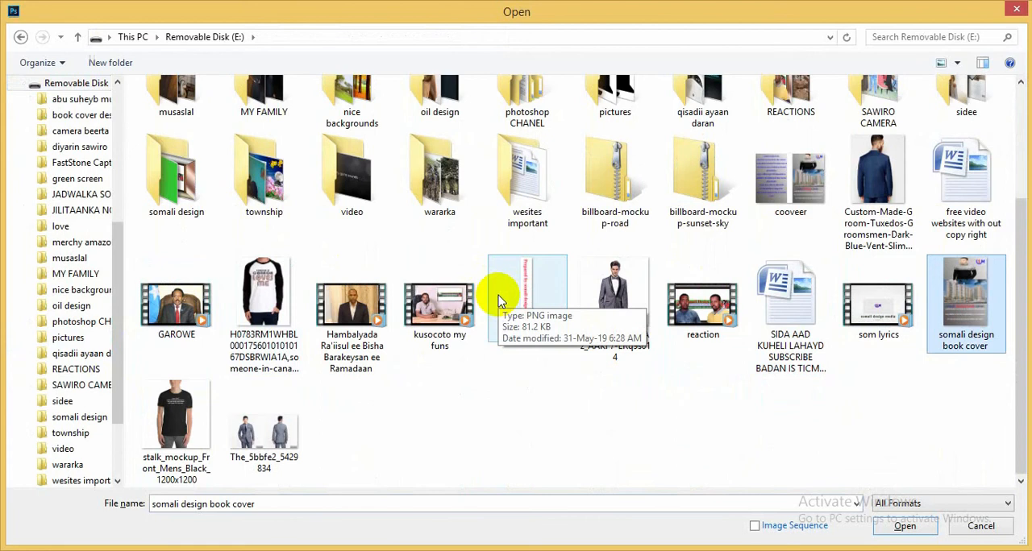
{"action": "key", "text": "s"}
{"action": "key", "text": "s"}
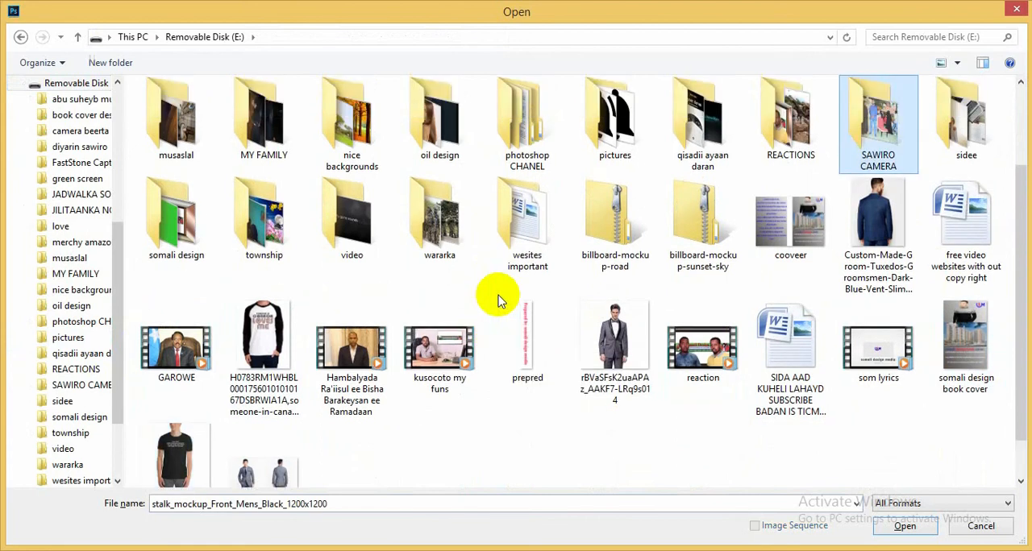
{"action": "key", "text": "s"}
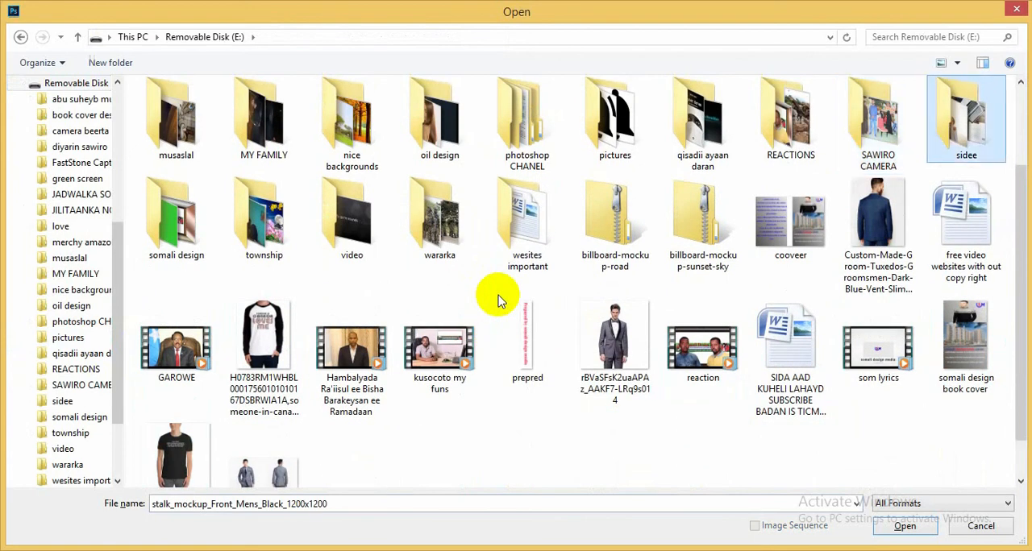
{"action": "key", "text": "s"}
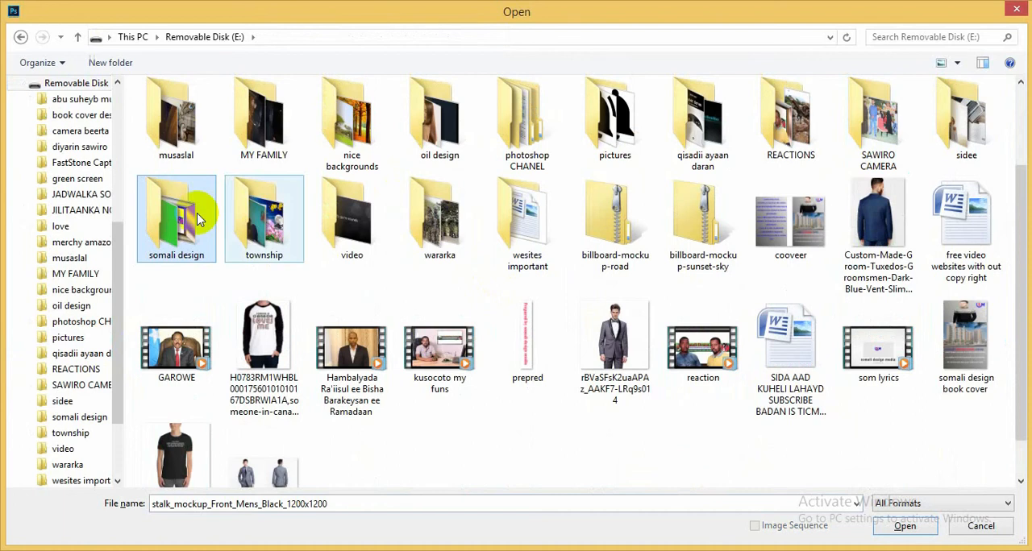
{"action": "double_click", "coordinate": [199, 217]}
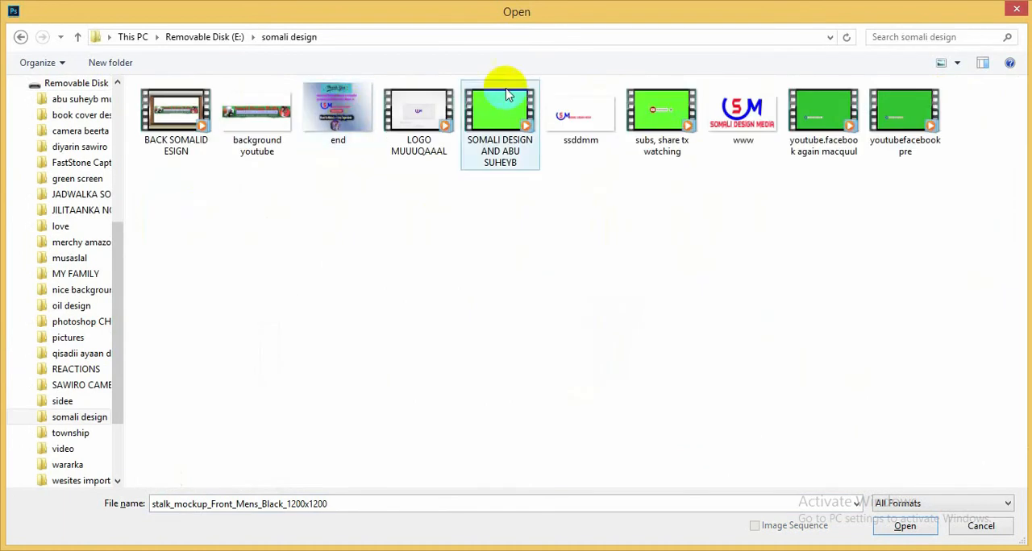
- Open the ssddmm image and copy its SOMALI DESIGN MEDIA logo into the Untitled-2 poster
{"action": "left_click", "coordinate": [587, 98]}
{"action": "double_click", "coordinate": [587, 98]}
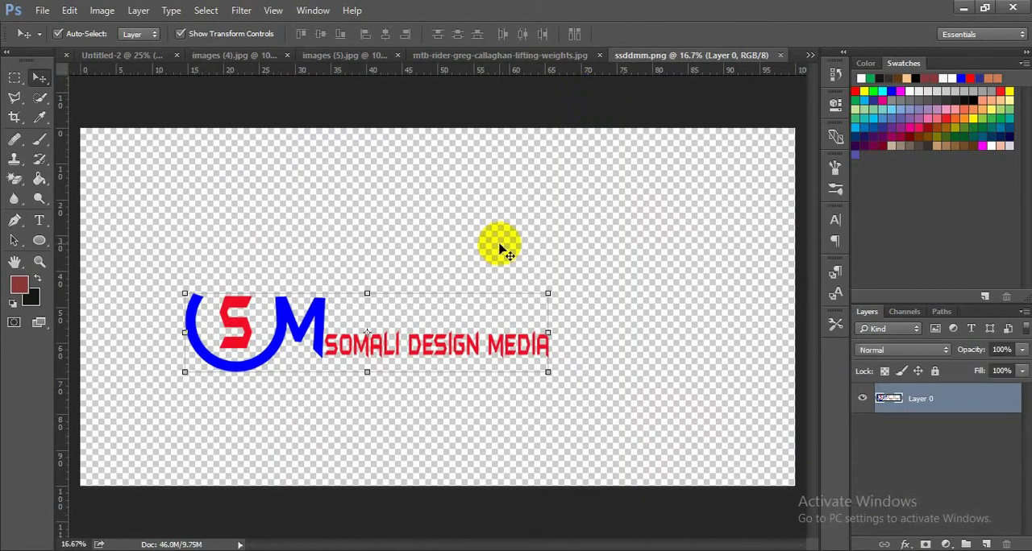
{"action": "key", "text": "ctrl+minus"}
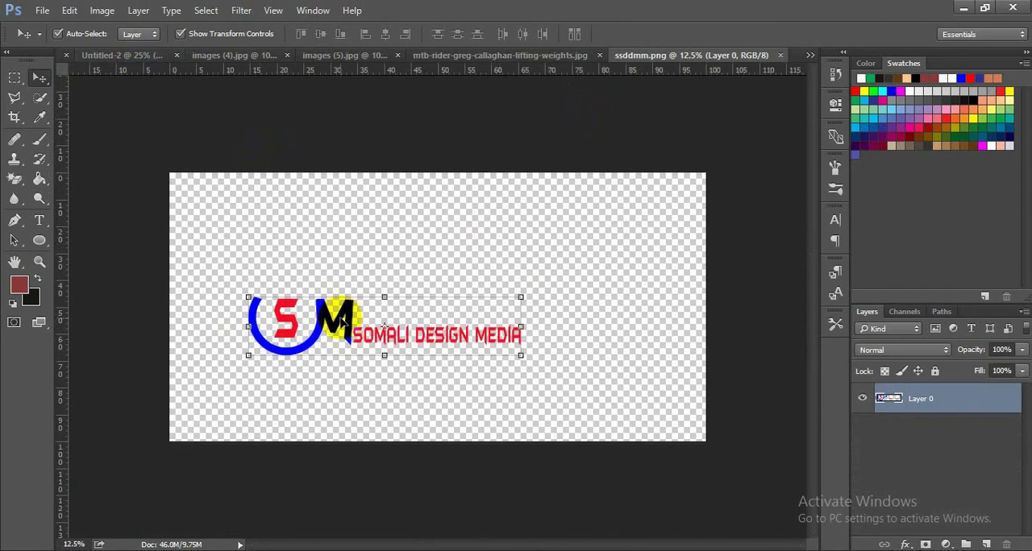
{"action": "left_click_drag", "start_coordinate": [342, 321], "coordinate": [341, 495]}
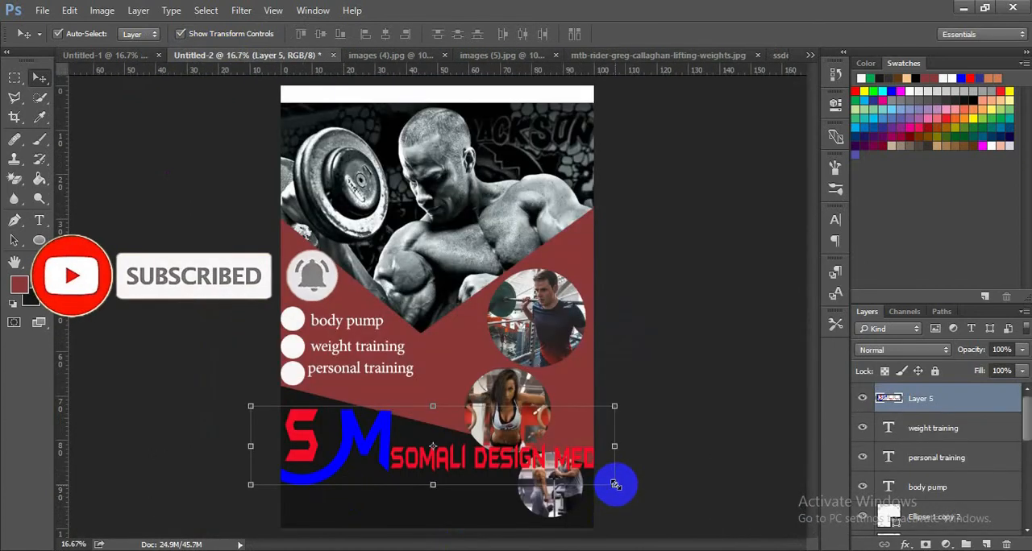
- Scale the logo proportionally to about 63% and place it in the poster's bottom-left corner on the dark base
{"action": "left_click_drag", "start_coordinate": [616, 484], "coordinate": [545, 466]}
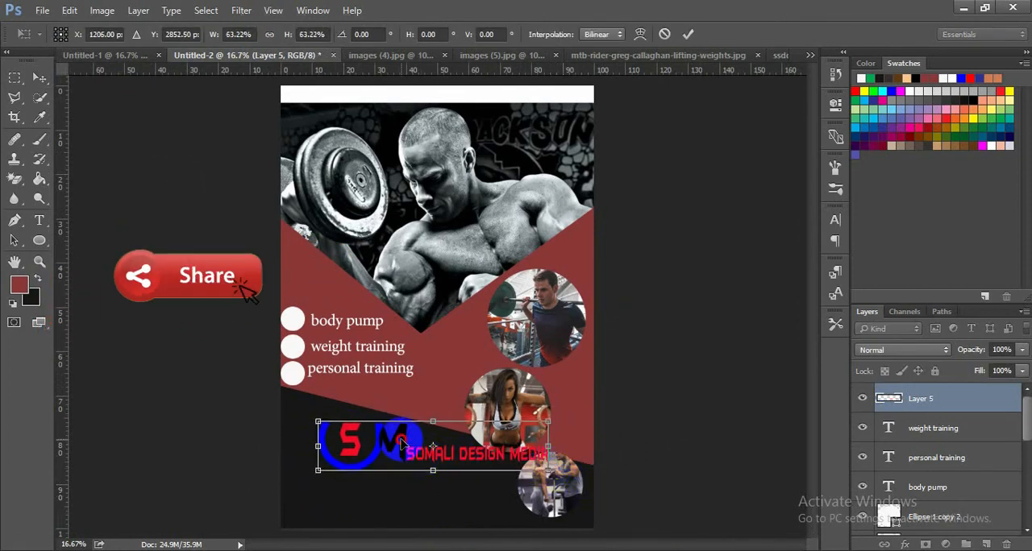
{"action": "left_click_drag", "start_coordinate": [400, 442], "coordinate": [366, 498]}
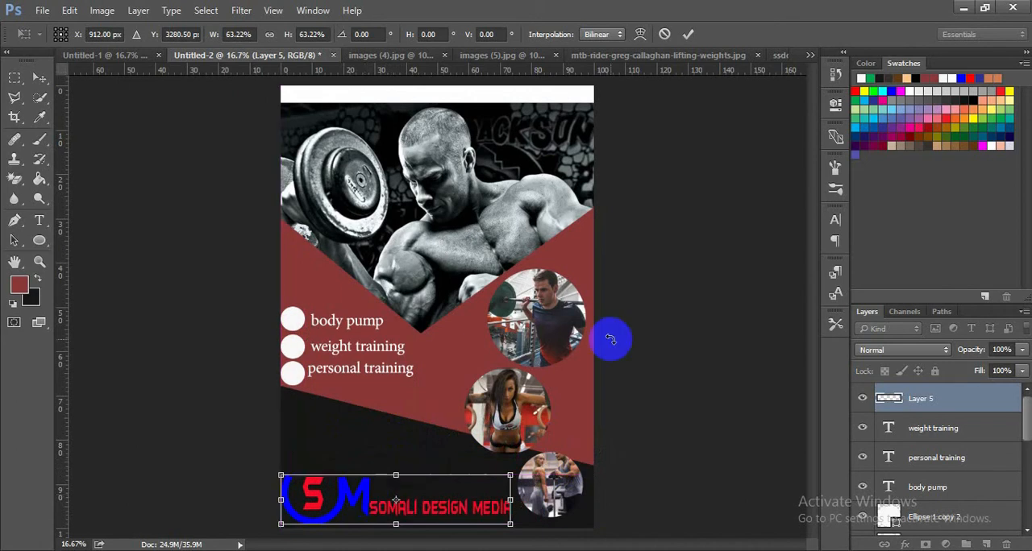
{"action": "left_click", "coordinate": [686, 35]}
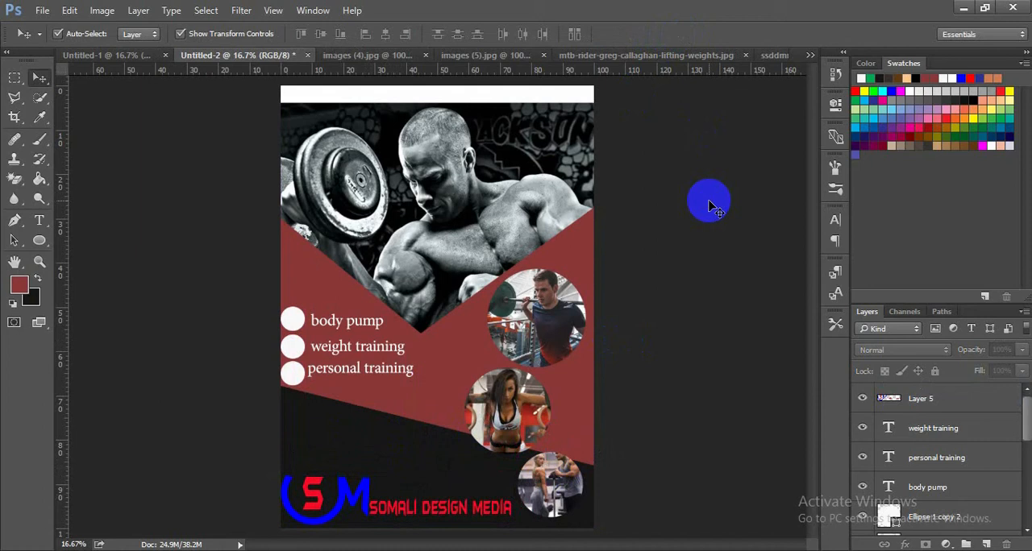
{"action": "left_click", "coordinate": [440, 171]}
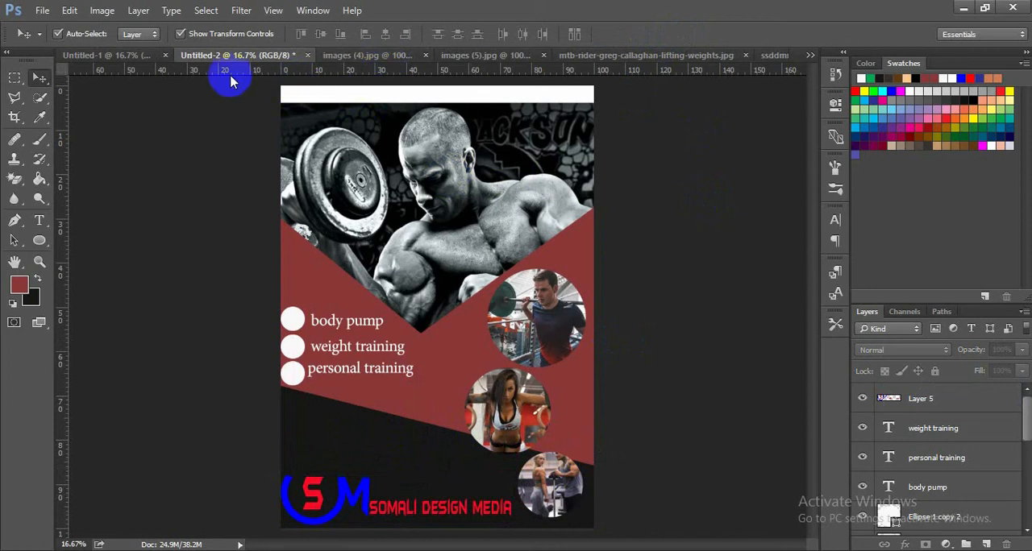
- Close the source photos images (4).jpg and images (5).jpg without saving their changes
{"action": "left_click", "coordinate": [356, 56]}
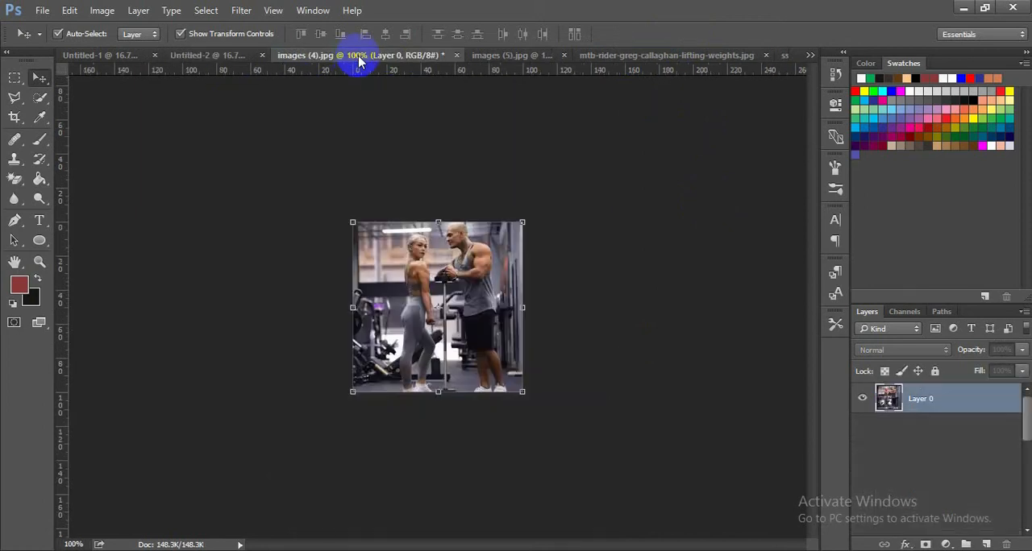
{"action": "left_click", "coordinate": [454, 54]}
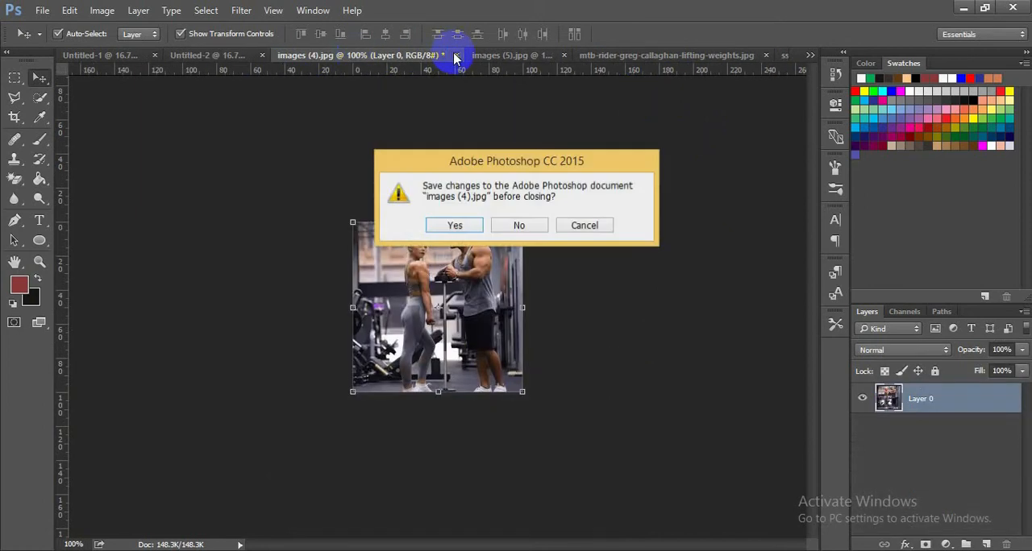
{"action": "left_click", "coordinate": [522, 224]}
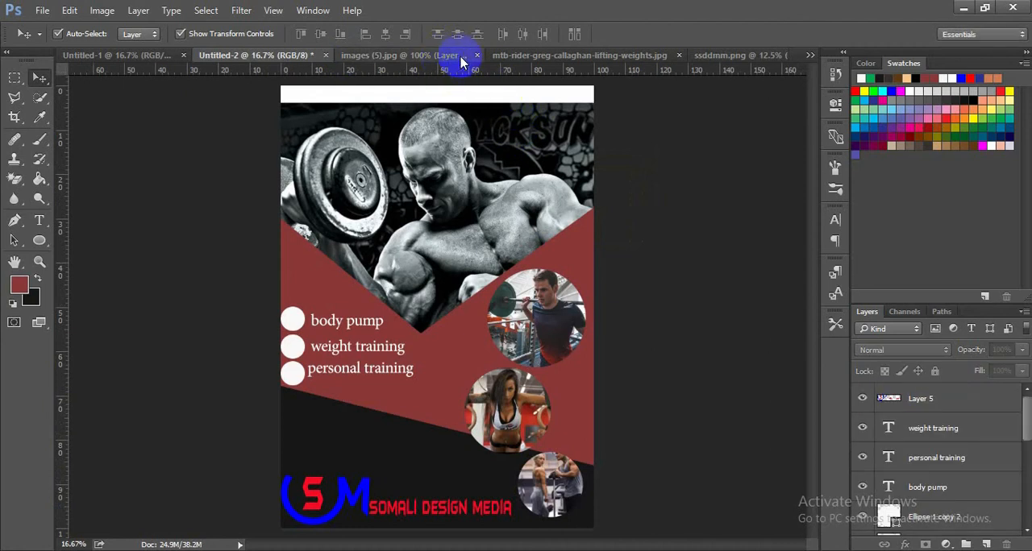
{"action": "left_click", "coordinate": [476, 58]}
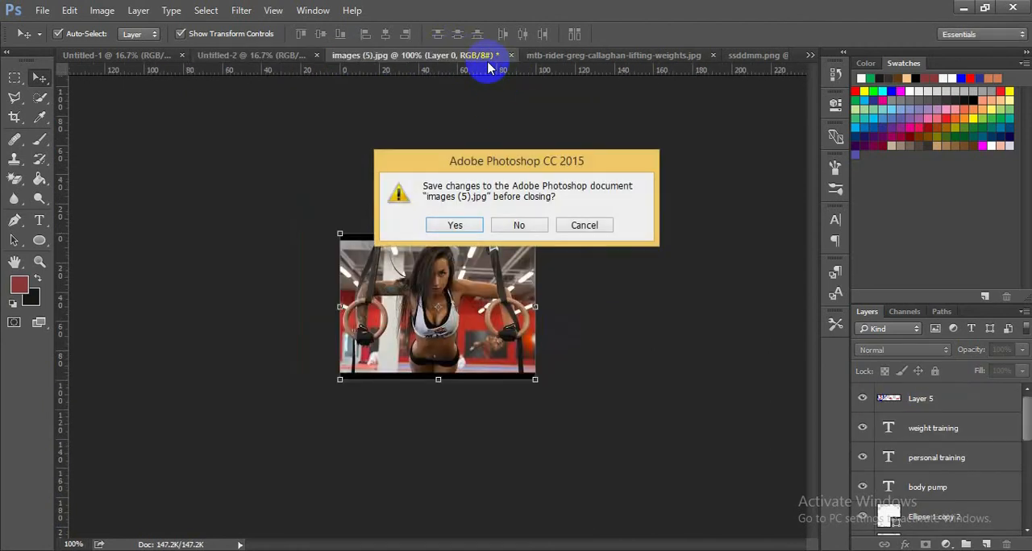
{"action": "left_click", "coordinate": [539, 225]}
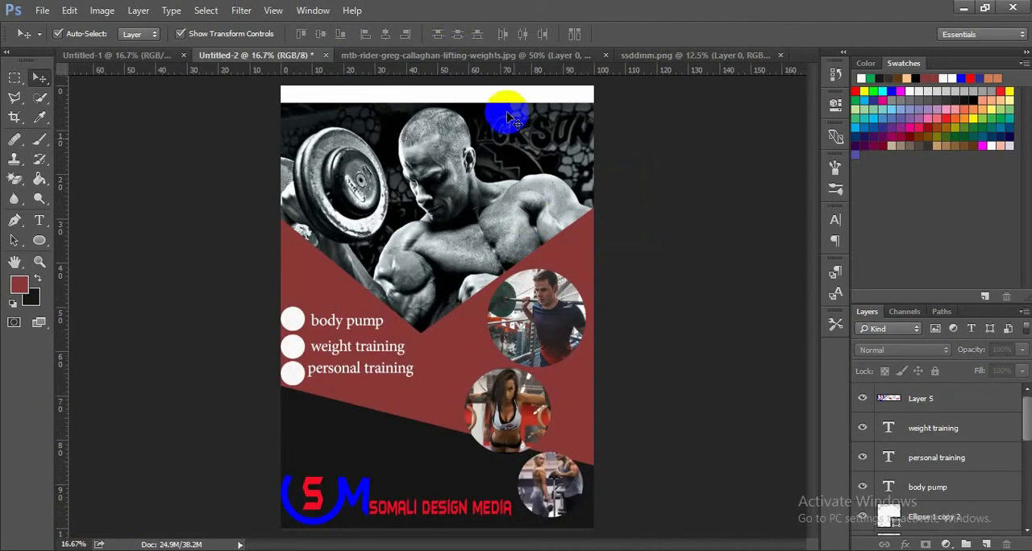
- Close the source photo of the man lifting a barbell without saving its changes
{"action": "left_click", "coordinate": [511, 60]}
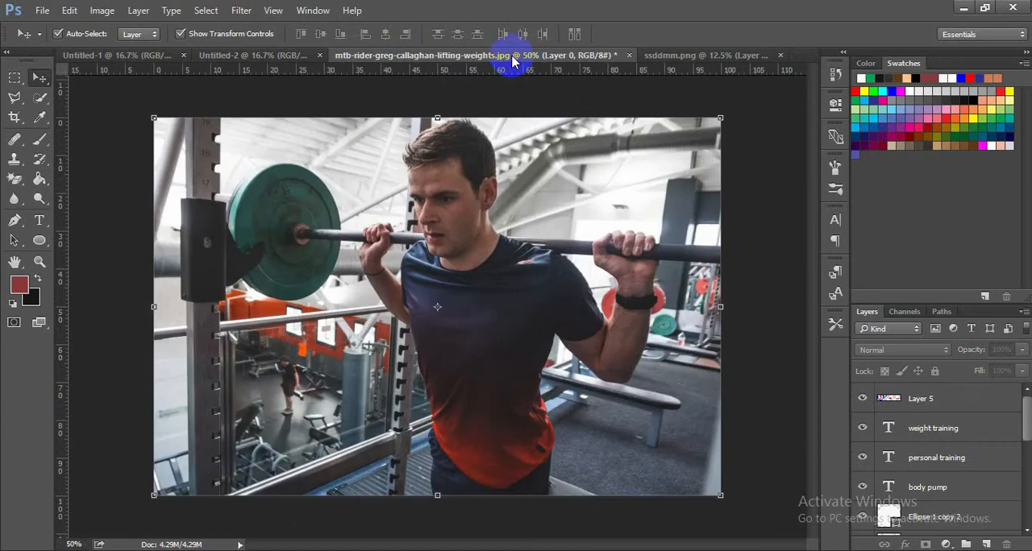
{"action": "left_click", "coordinate": [627, 56]}
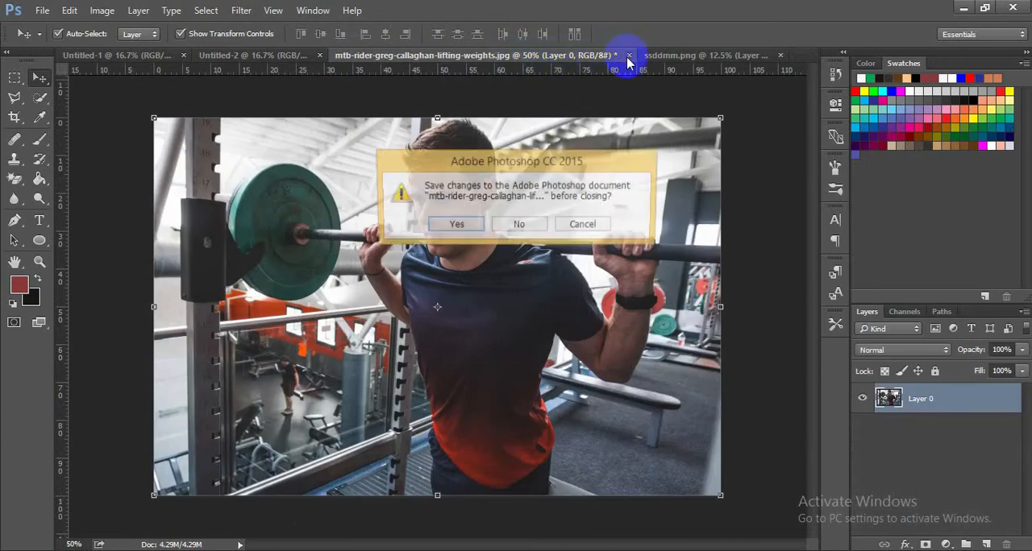
{"action": "left_click", "coordinate": [520, 226]}
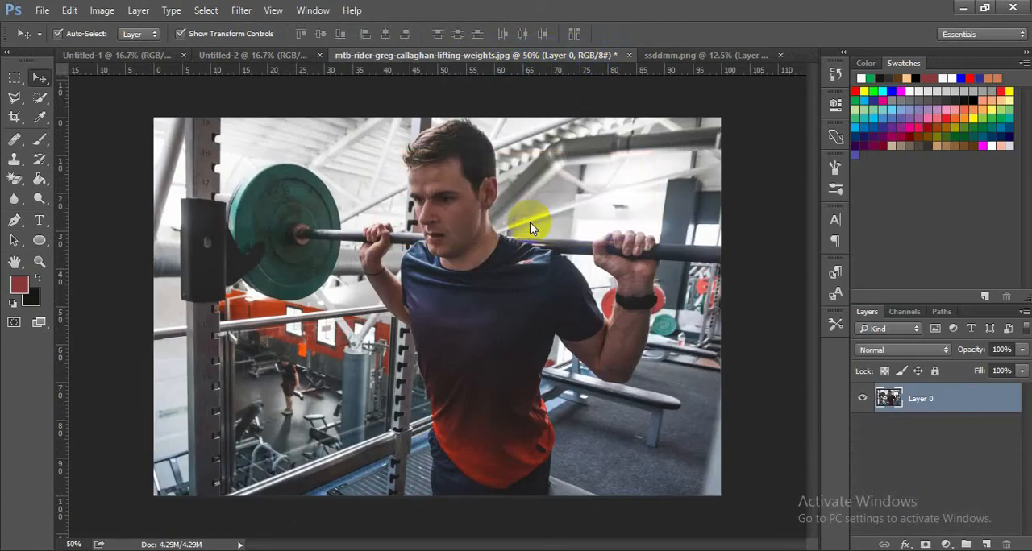
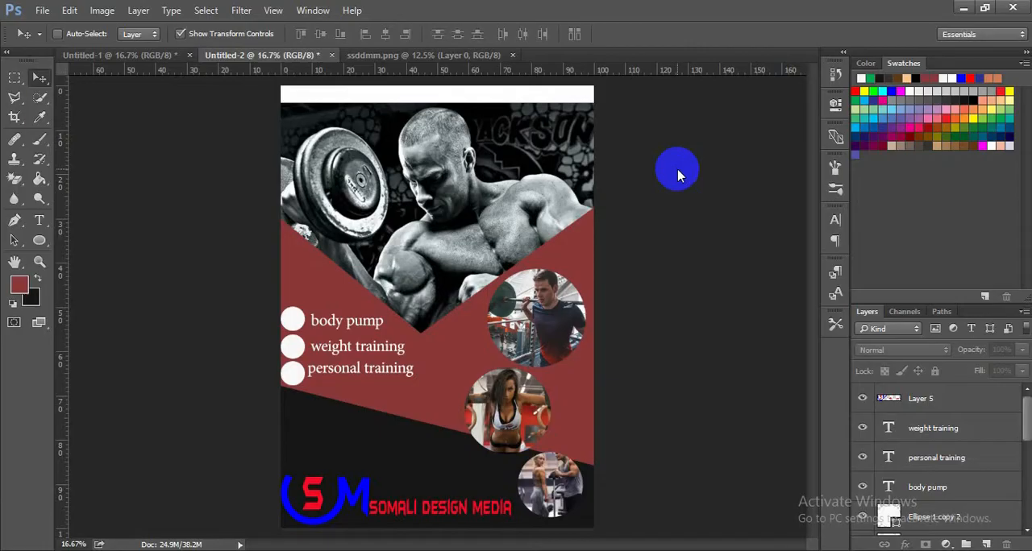
- Open the orange glow image images (1).jpg from the photoshop CHANEL\casharo\casharki 6aad folder and unlock its background layer
{"action": "double_click", "coordinate": [677, 176]}
{"action": "left_click", "coordinate": [111, 346]}
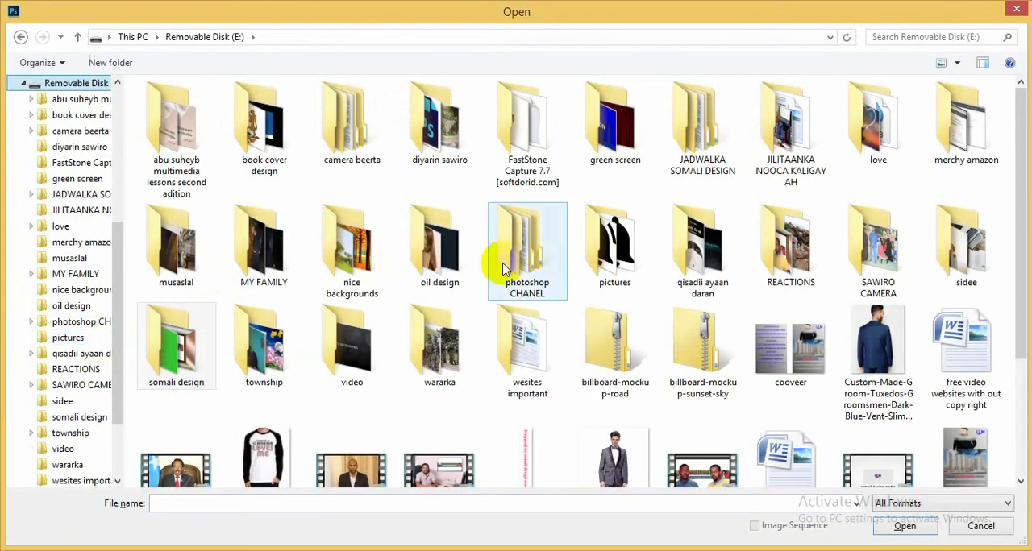
{"action": "left_click", "coordinate": [502, 268]}
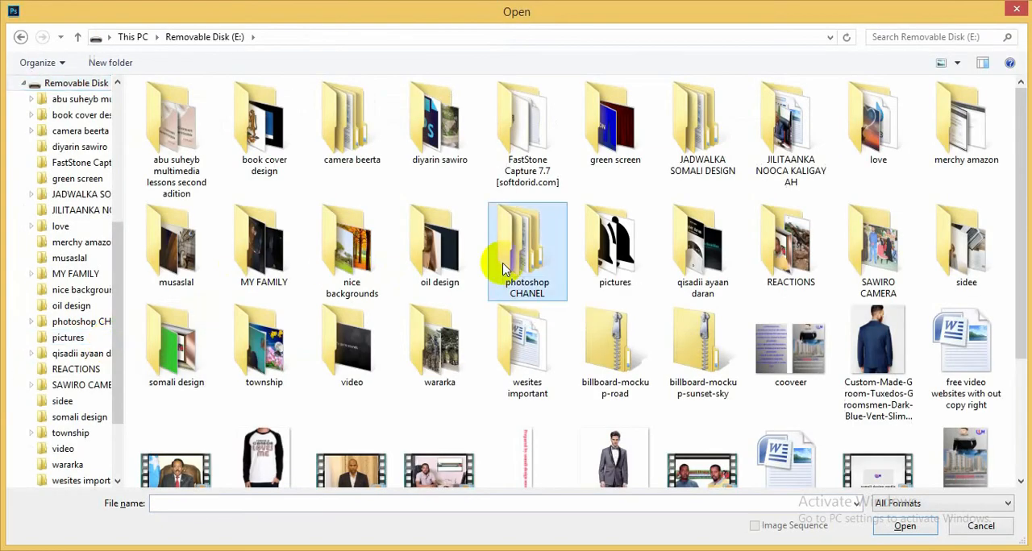
{"action": "double_click", "coordinate": [534, 266]}
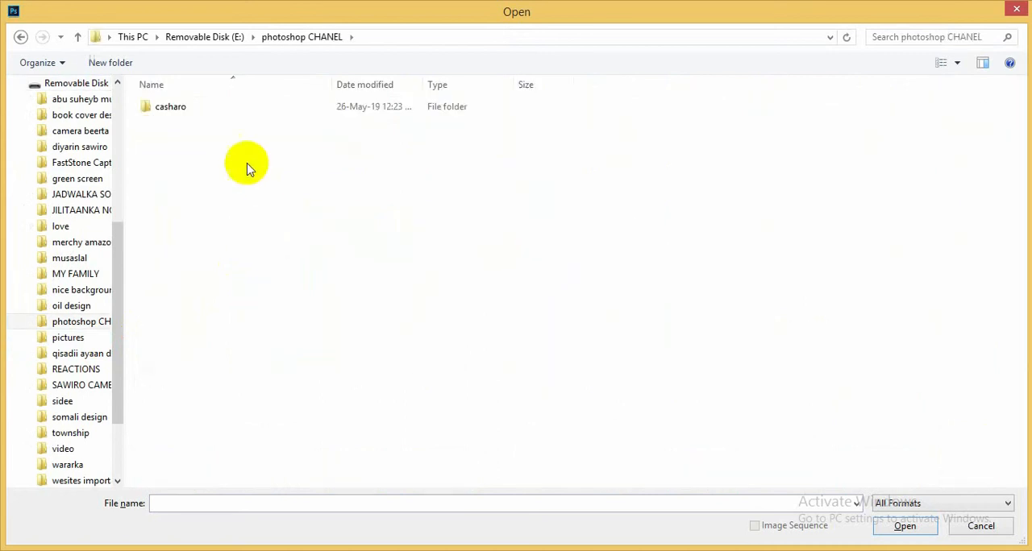
{"action": "double_click", "coordinate": [216, 112]}
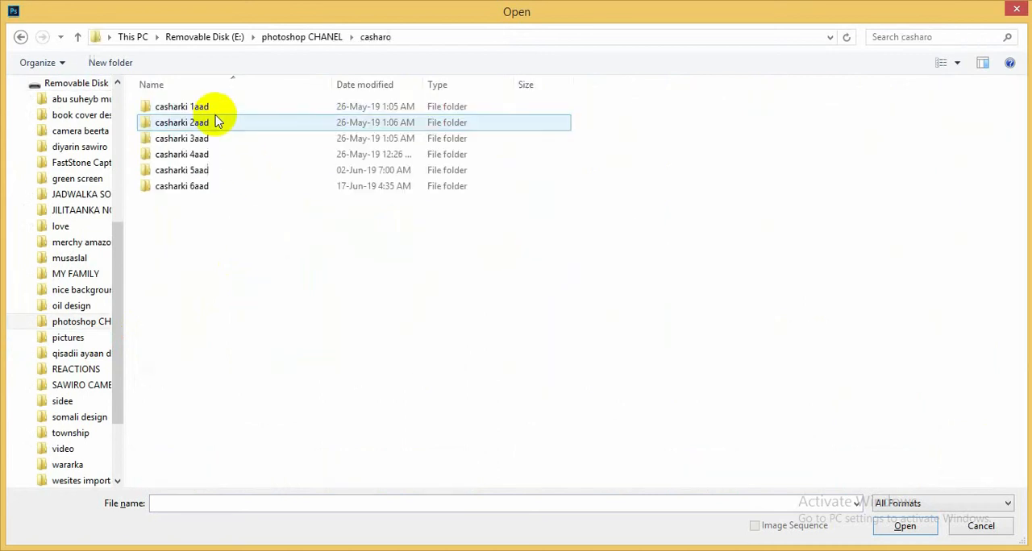
{"action": "double_click", "coordinate": [203, 191]}
{"action": "left_click", "coordinate": [264, 254]}
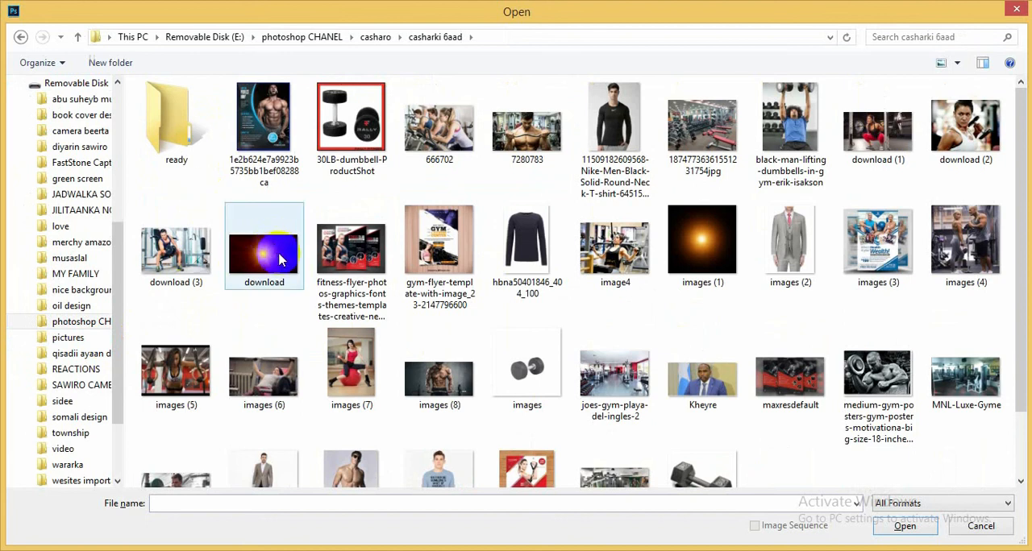
{"action": "double_click", "coordinate": [720, 230]}
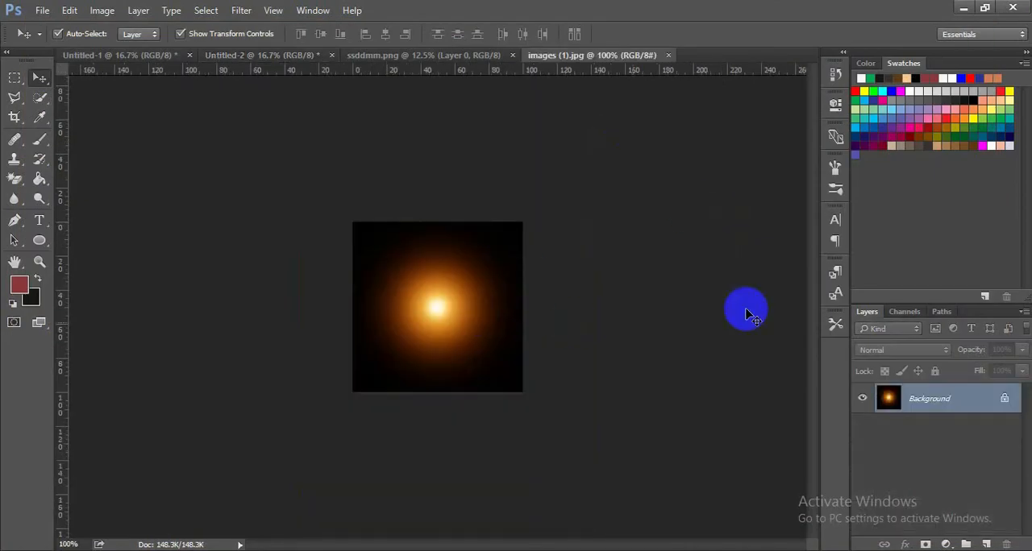
{"action": "left_click", "coordinate": [1007, 398]}
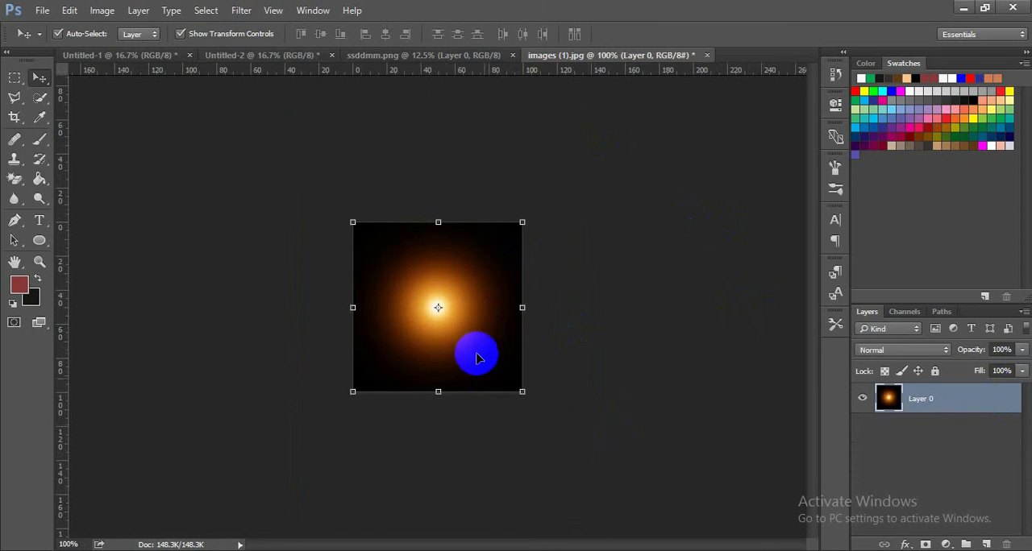
- Copy the glow image into the Untitled-2 poster and scale it proportionally to about 1147% over the upper part
{"action": "left_click_drag", "start_coordinate": [477, 353], "coordinate": [460, 235]}
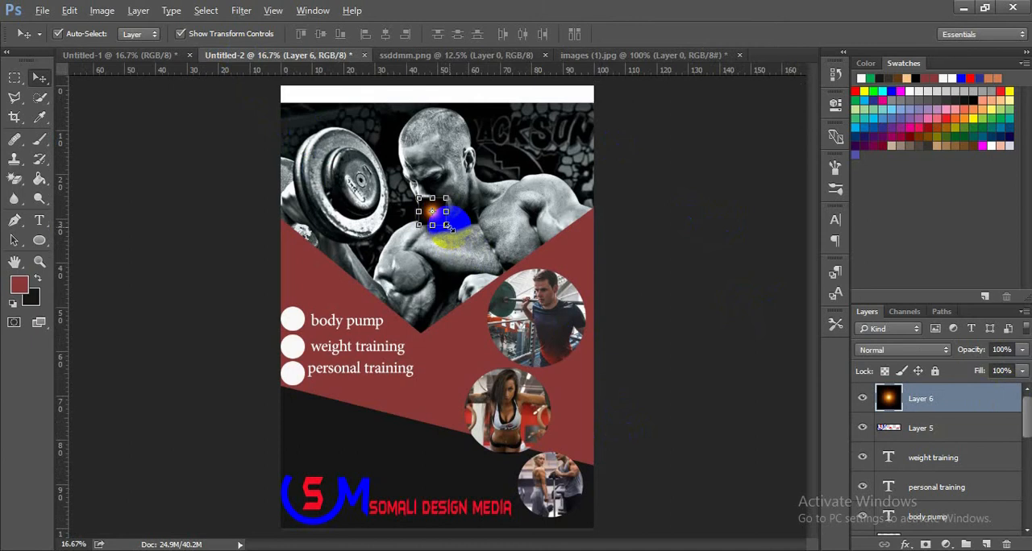
{"action": "left_click_drag", "start_coordinate": [450, 228], "coordinate": [596, 374]}
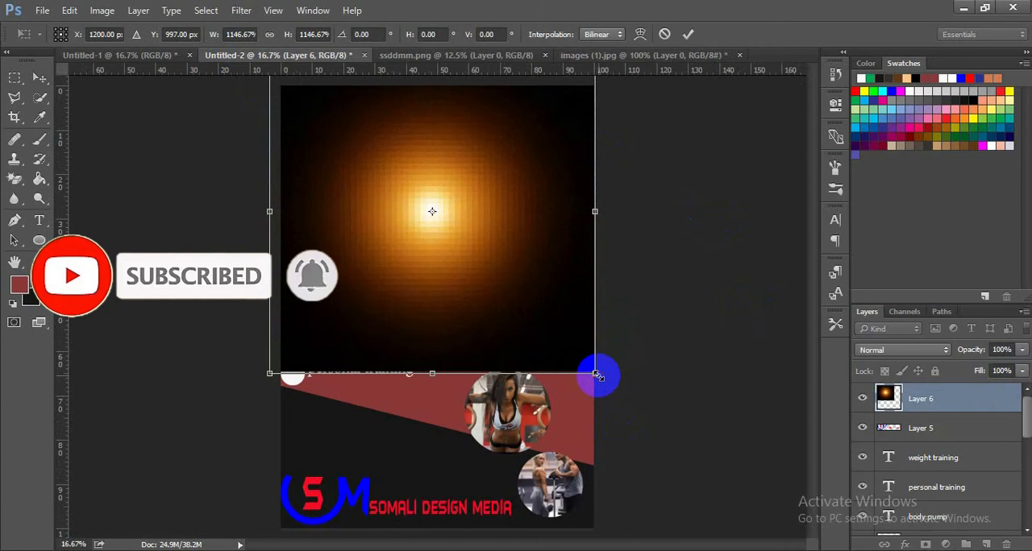
{"action": "left_click", "coordinate": [688, 34]}
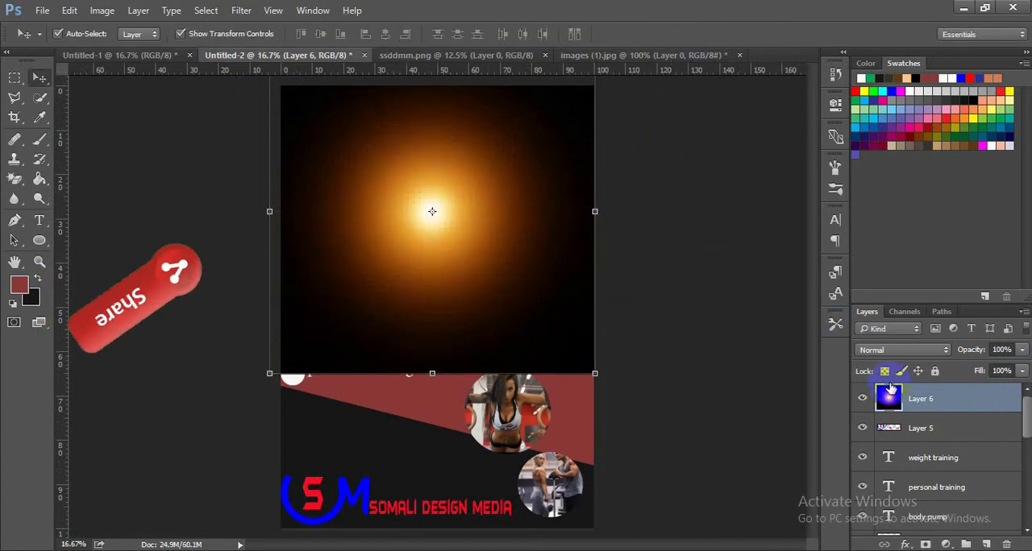
- Try several blend modes on the glow layer, including Soft Light, Hard Light, Overlay, Linear Dodge (Add) and Lighten
{"action": "left_click", "coordinate": [911, 352]}
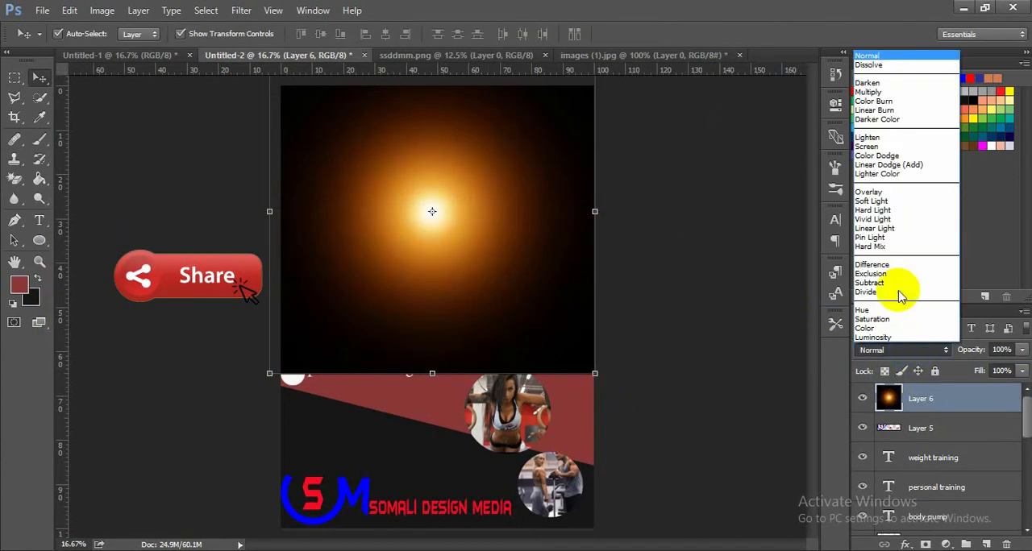
{"action": "left_click", "coordinate": [895, 201]}
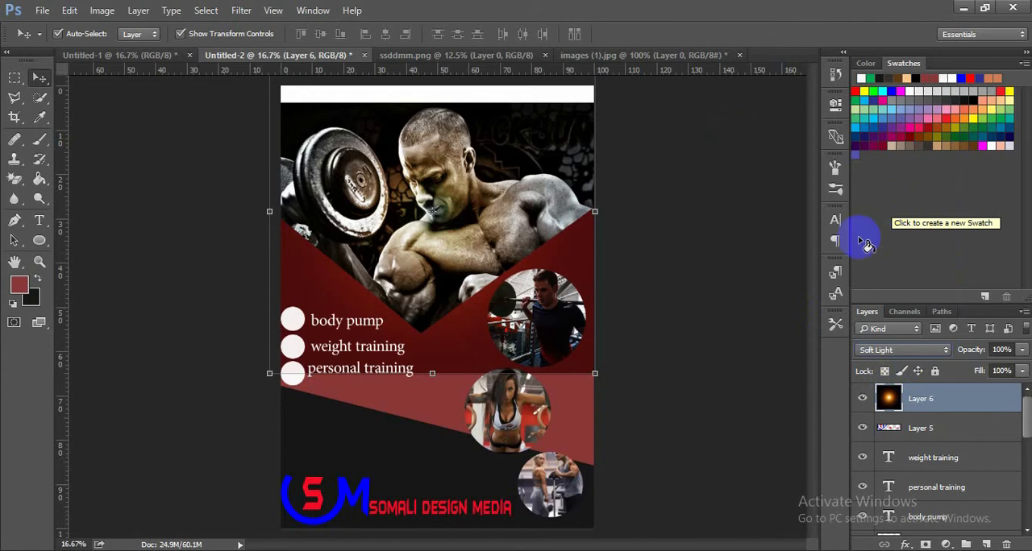
{"action": "key", "text": "shift+plus"}
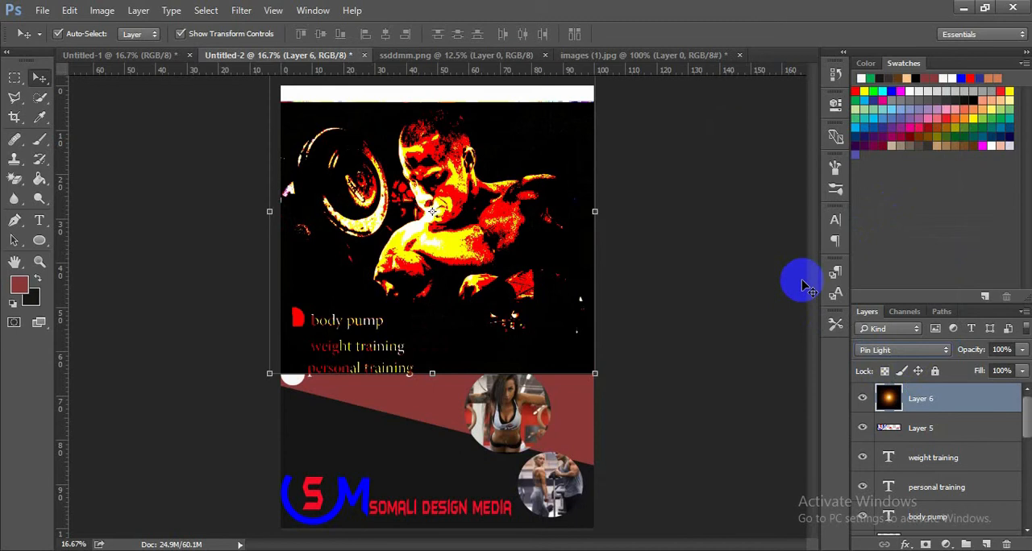
{"action": "key", "text": "shift+minus"}
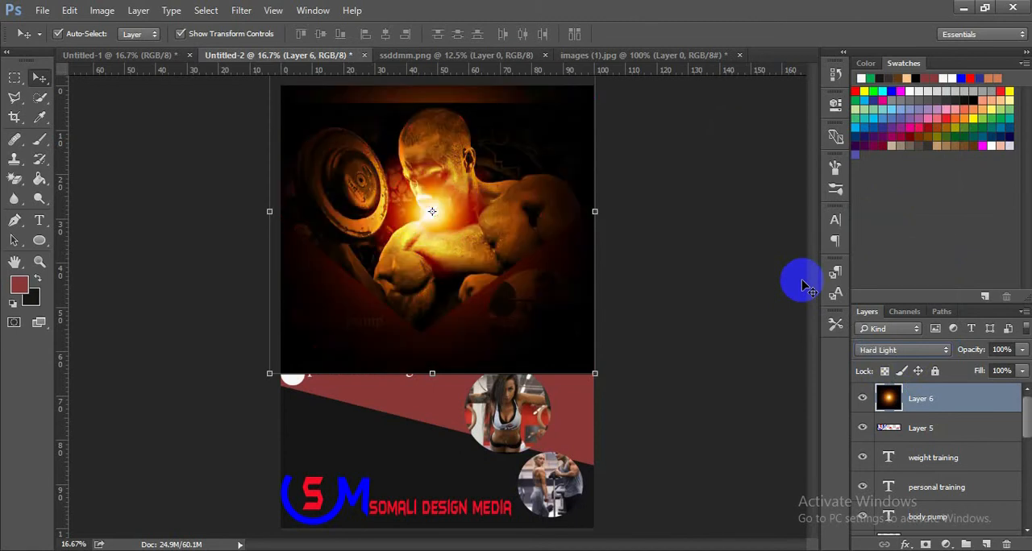
{"action": "key", "text": "shift+minus"}
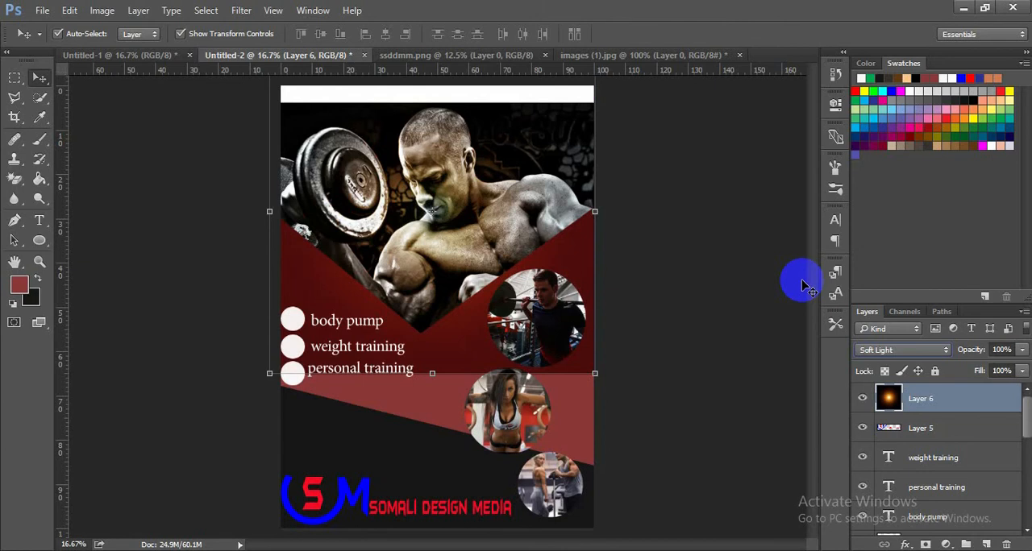
{"action": "key", "text": "shift+minus"}
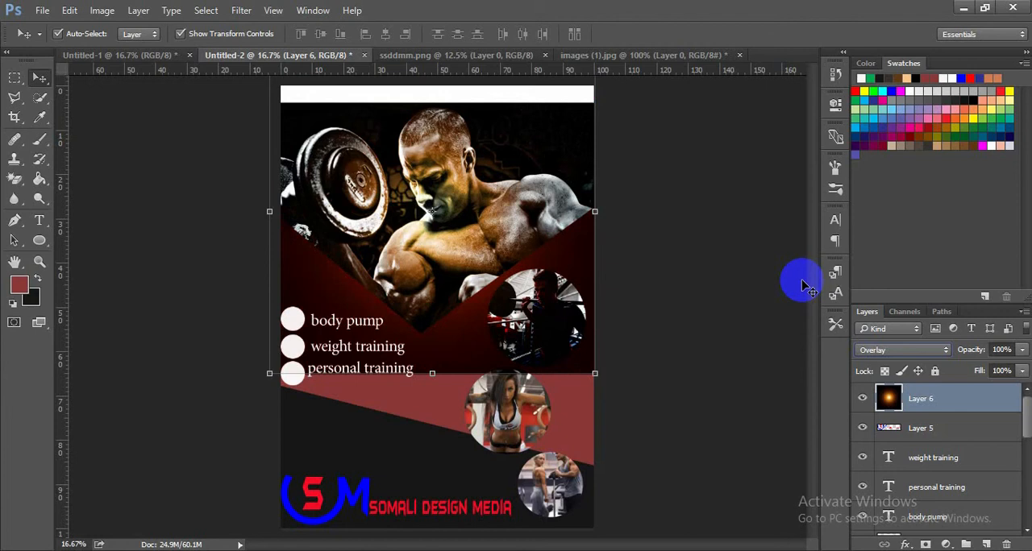
{"action": "key", "text": "shift+minus"}
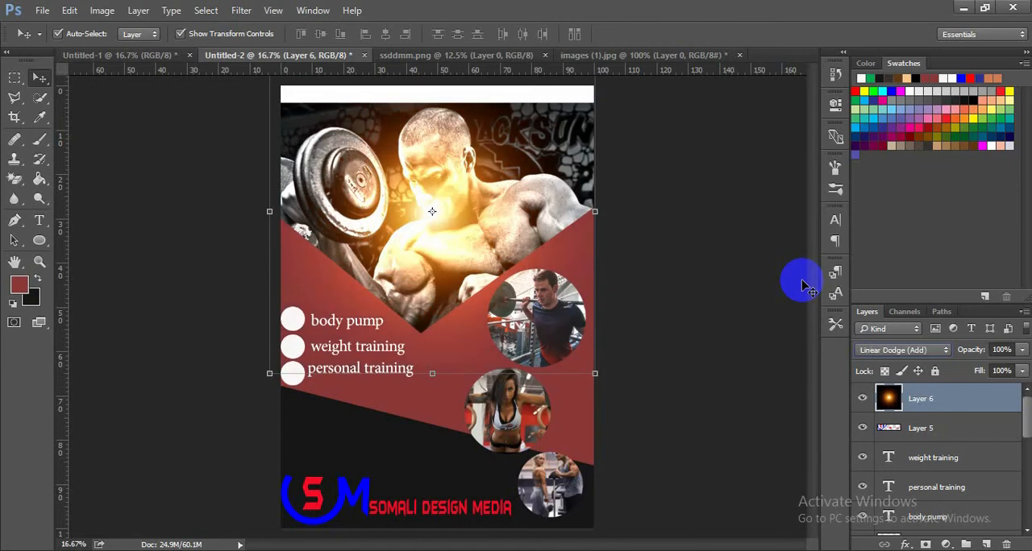
{"action": "key", "text": "shift+minus"}
{"action": "key", "text": "shift+minus"}
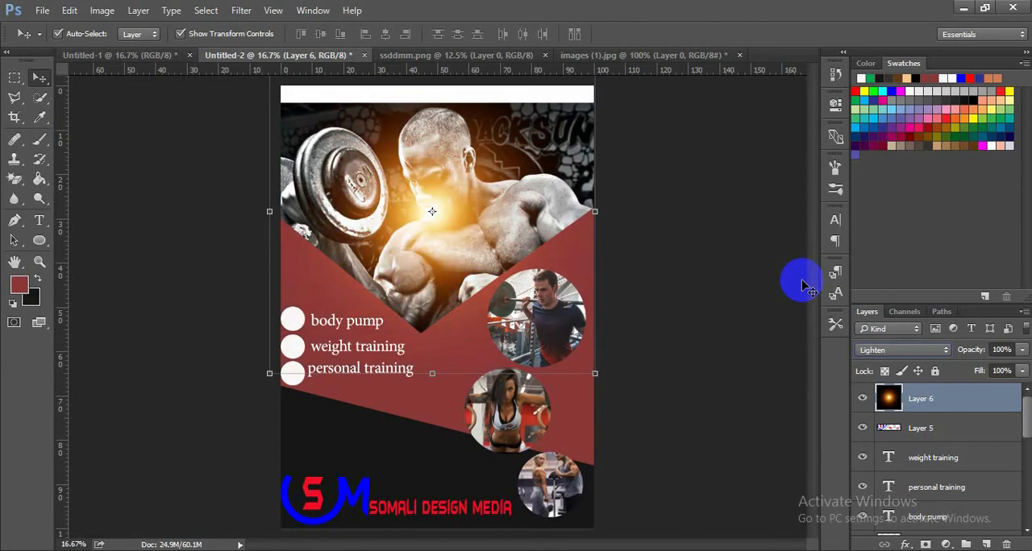
{"action": "key", "text": "shift+minus"}
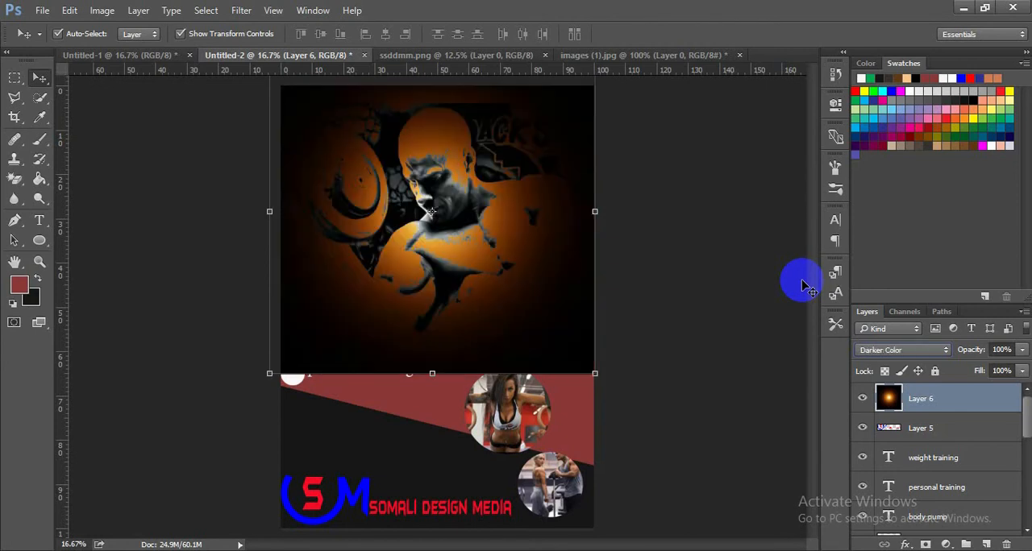
- Set the glow layer's blend mode to Screen
{"action": "left_click", "coordinate": [896, 351]}
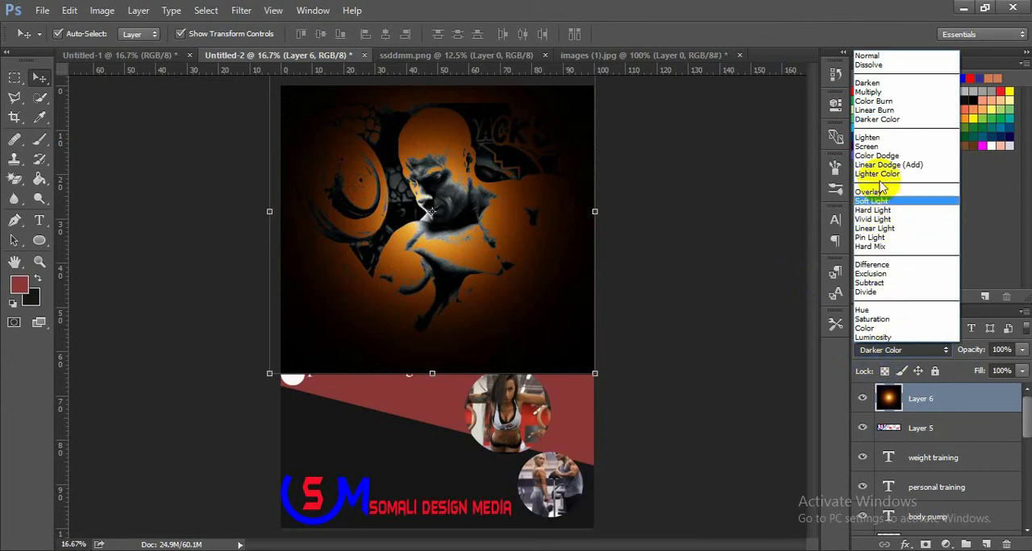
{"action": "left_click", "coordinate": [871, 146]}
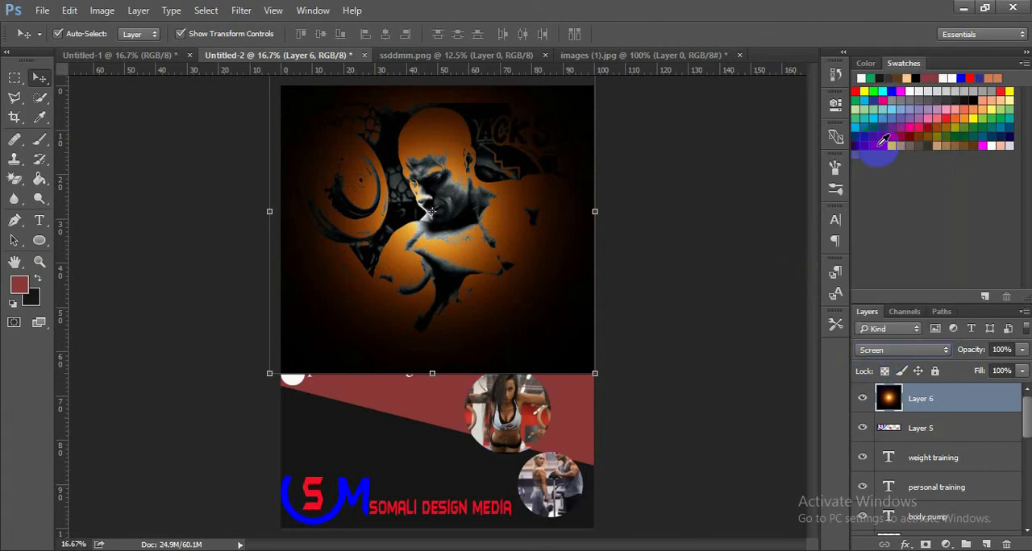
{"action": "left_click", "coordinate": [694, 214]}
- Stretch the glow layer horizontally to about 136% so it extends past both sides of the poster
{"action": "left_click", "coordinate": [505, 234]}
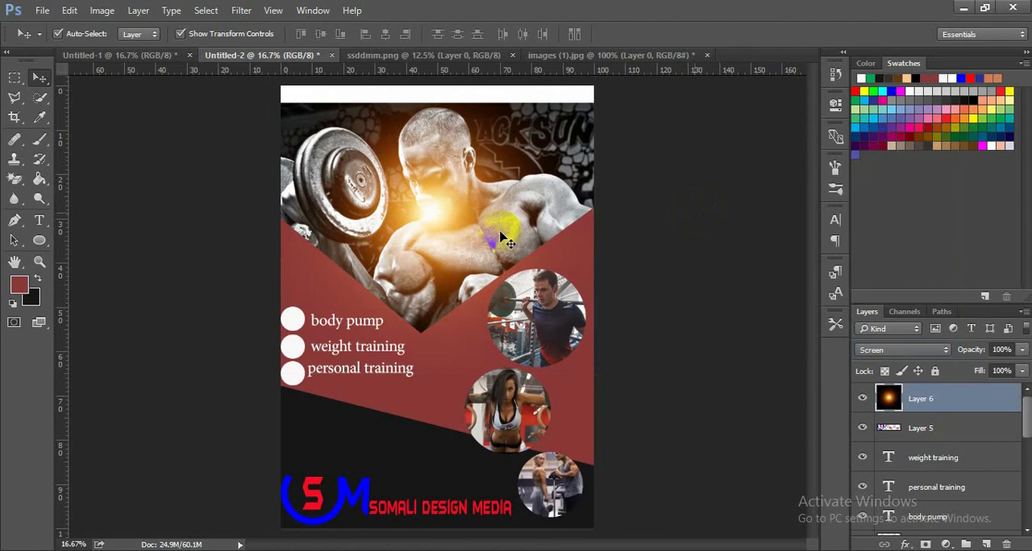
{"action": "left_click_drag", "start_coordinate": [270, 212], "coordinate": [212, 214]}
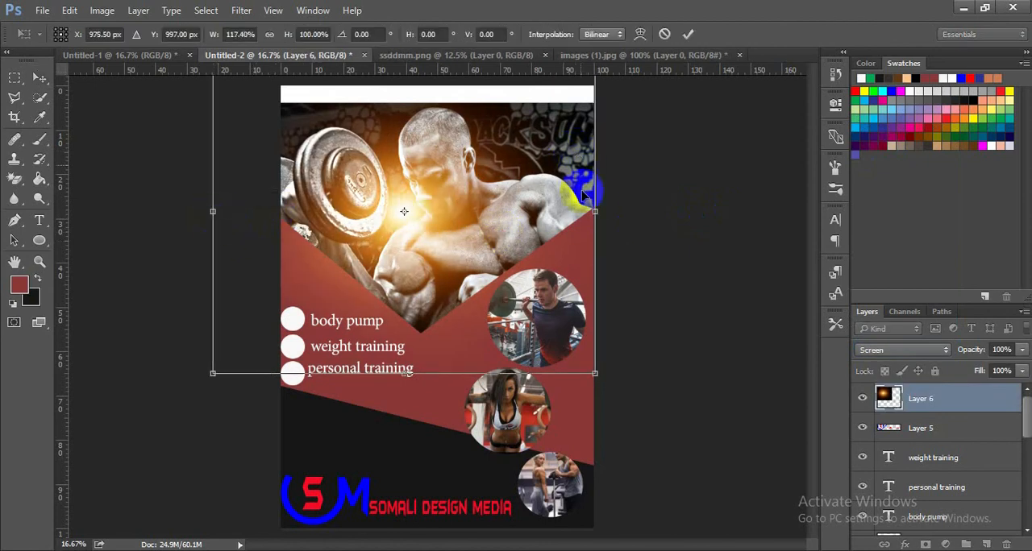
{"action": "left_click_drag", "start_coordinate": [594, 212], "coordinate": [655, 211]}
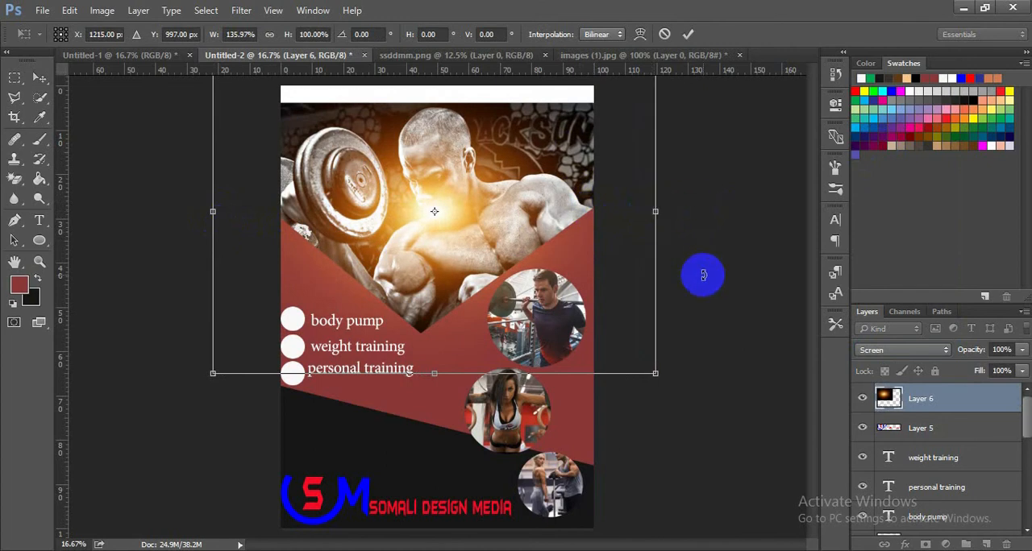
- Move the glow layer straight down to Y 1189 px over the bodybuilder's arm and apply the transform
{"action": "key", "text": "Down"}
{"action": "key", "text": "Down"}
{"action": "key", "text": "Down"}
{"action": "key", "text": "Down"}
{"action": "key", "text": "Down"}
{"action": "key", "text": "Down"}
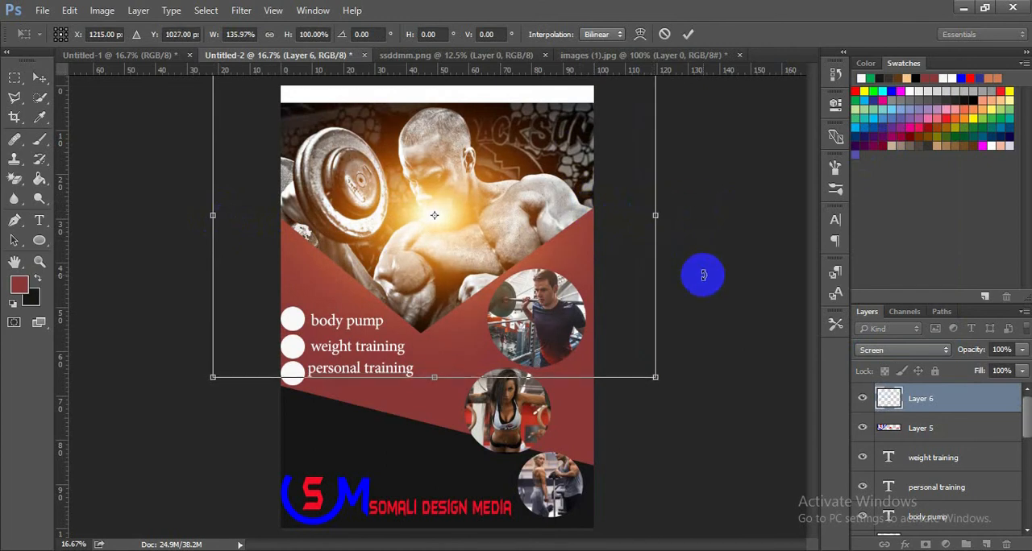
{"action": "key", "text": "Down"}
{"action": "key", "text": "Down"}
{"action": "key", "text": "Down"}
{"action": "key", "text": "Down"}
{"action": "key", "text": "Down"}
{"action": "key", "text": "Down"}
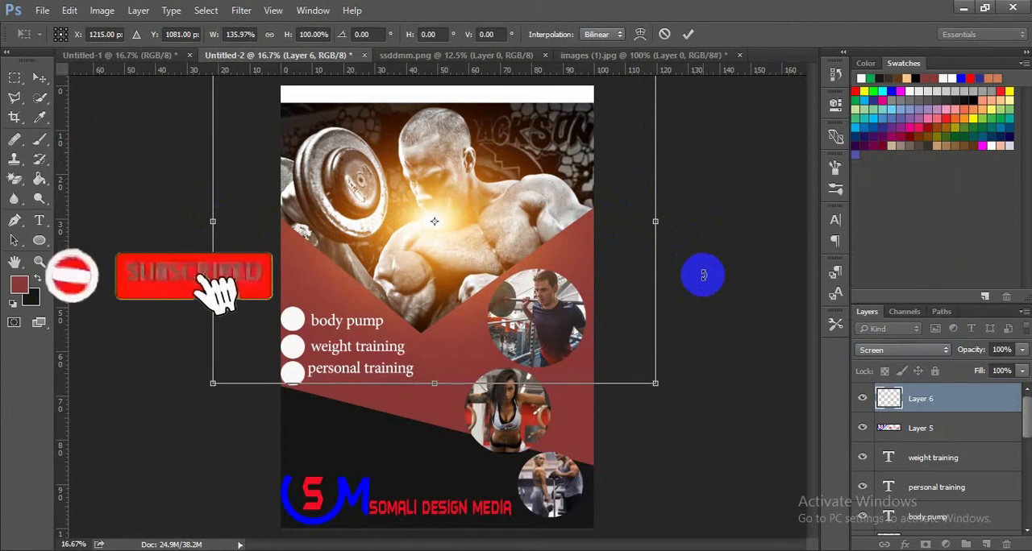
{"action": "key", "text": "Down"}
{"action": "key", "text": "Down"}
{"action": "key", "text": "Down"}
{"action": "key", "text": "Down"}
{"action": "key", "text": "Down"}
{"action": "key", "text": "Down"}
{"action": "key", "text": "Down"}
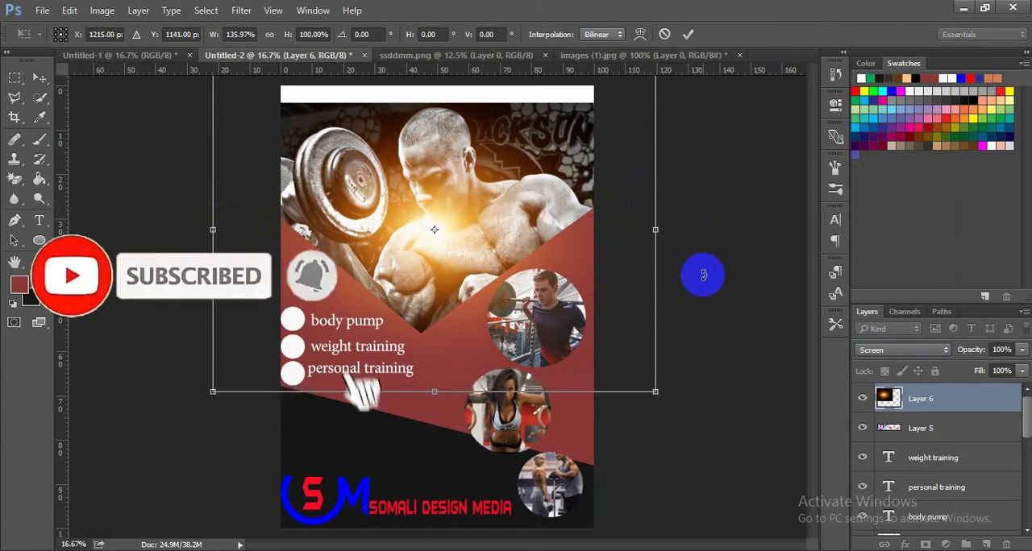
{"action": "key", "text": "Down"}
{"action": "key", "text": "Down"}
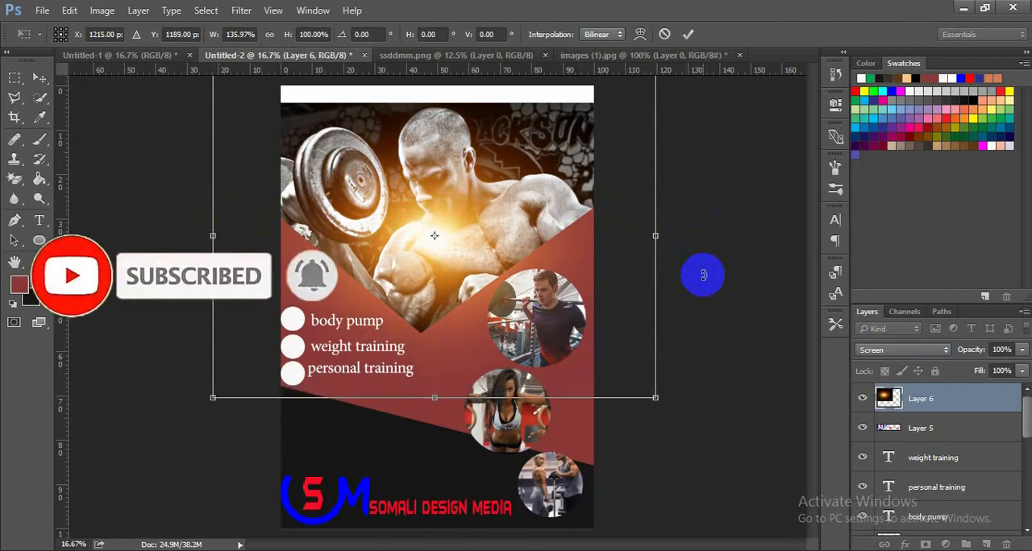
{"action": "left_click", "coordinate": [691, 34]}
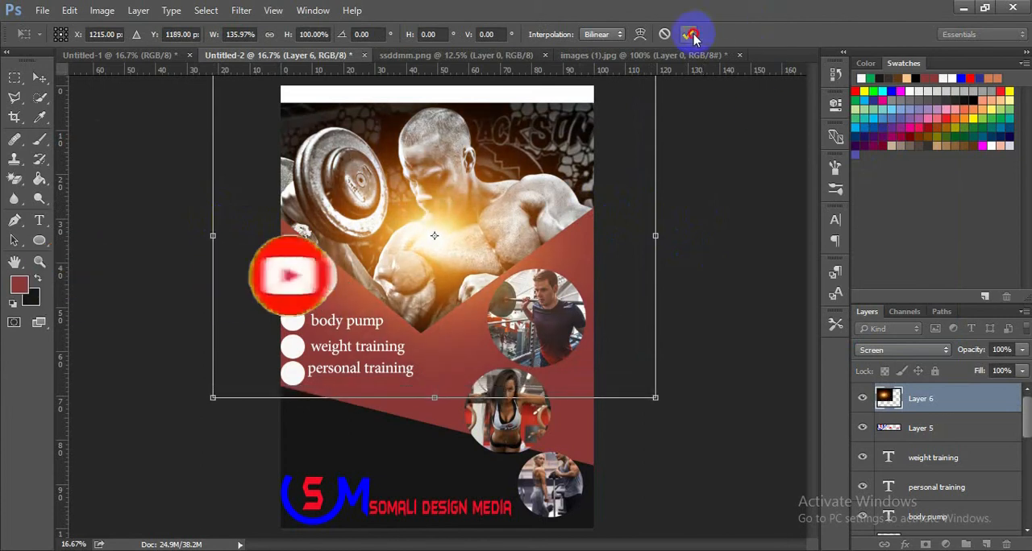
{"action": "left_click", "coordinate": [717, 138]}
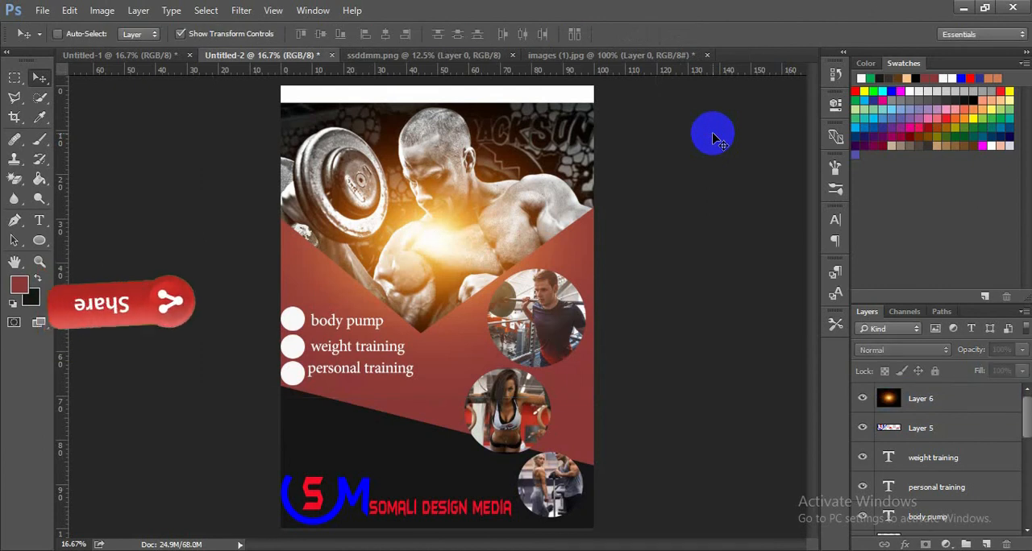
- Draw a dark red rectangle, about 2504 × 176 px, over the white strip along the poster's top edge
{"action": "key", "text": "ctrl+minus"}
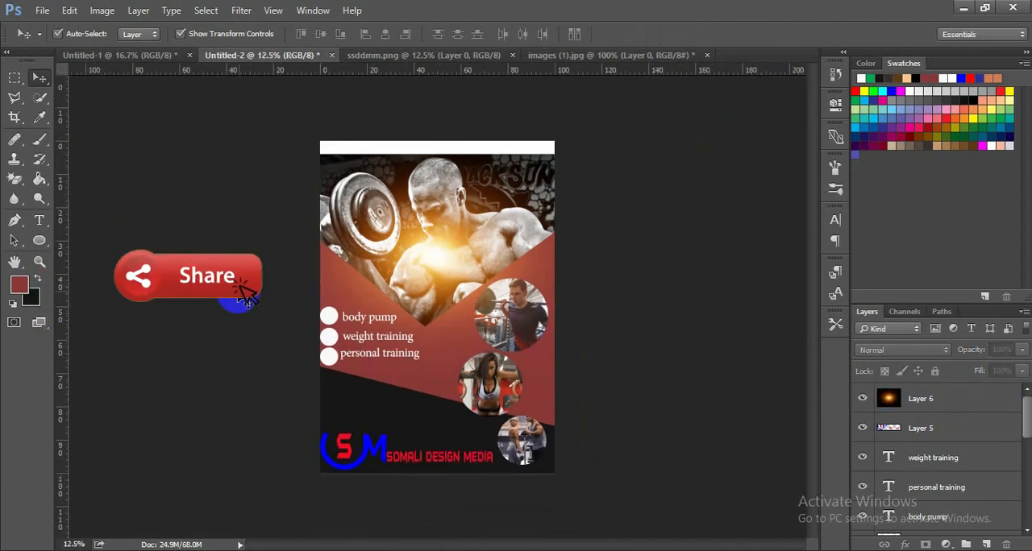
{"action": "right_click", "coordinate": [42, 242]}
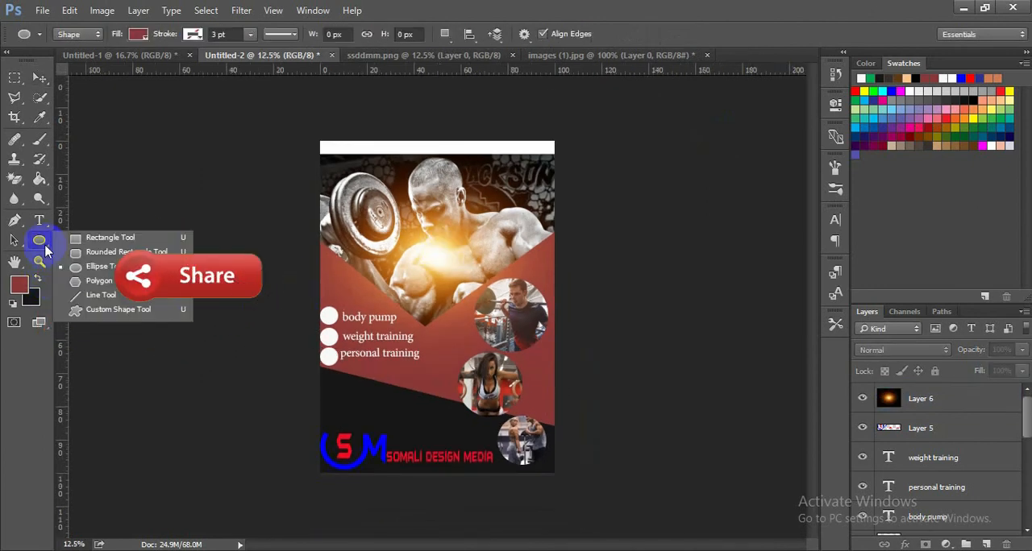
{"action": "left_click", "coordinate": [101, 240]}
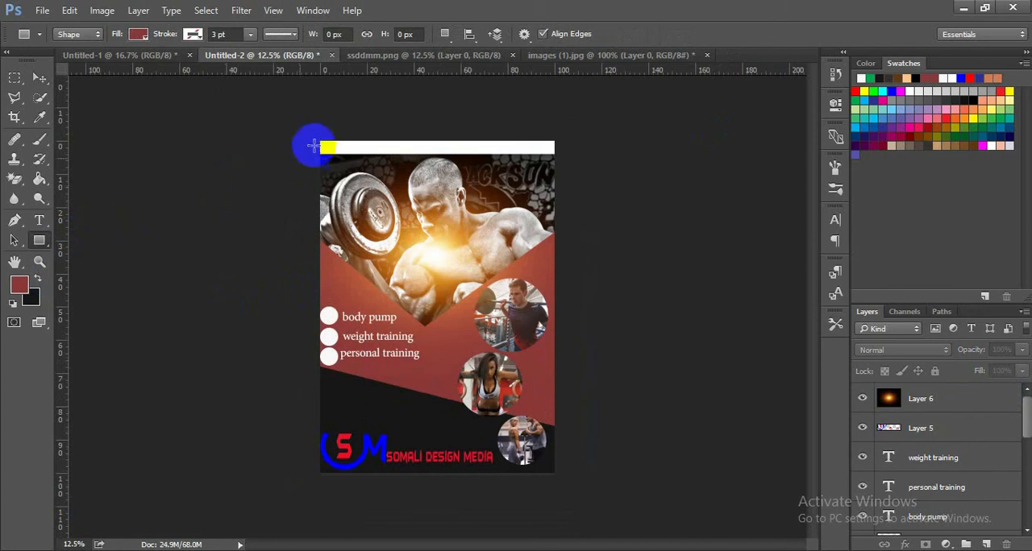
{"action": "left_click_drag", "start_coordinate": [321, 143], "coordinate": [557, 155]}
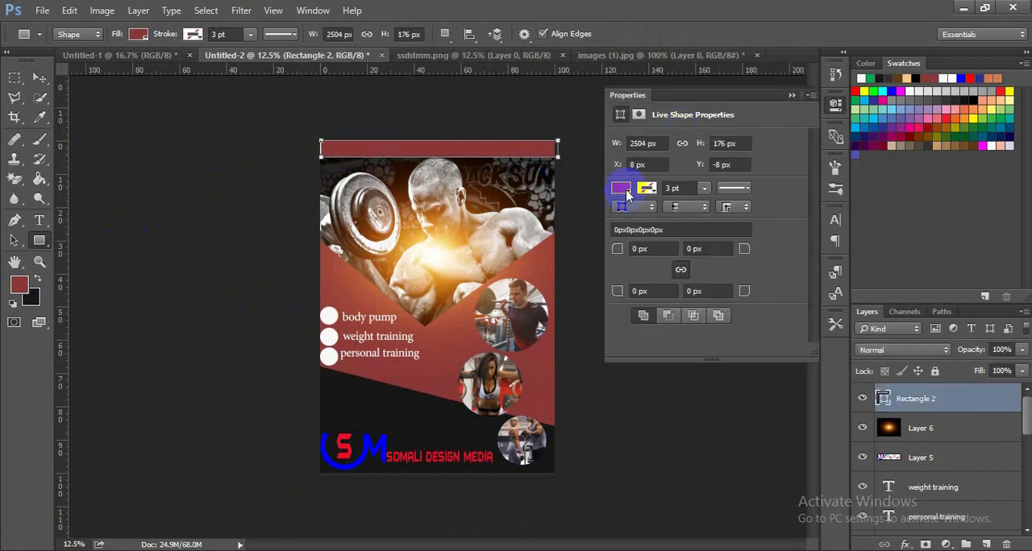
{"action": "left_click", "coordinate": [791, 96]}
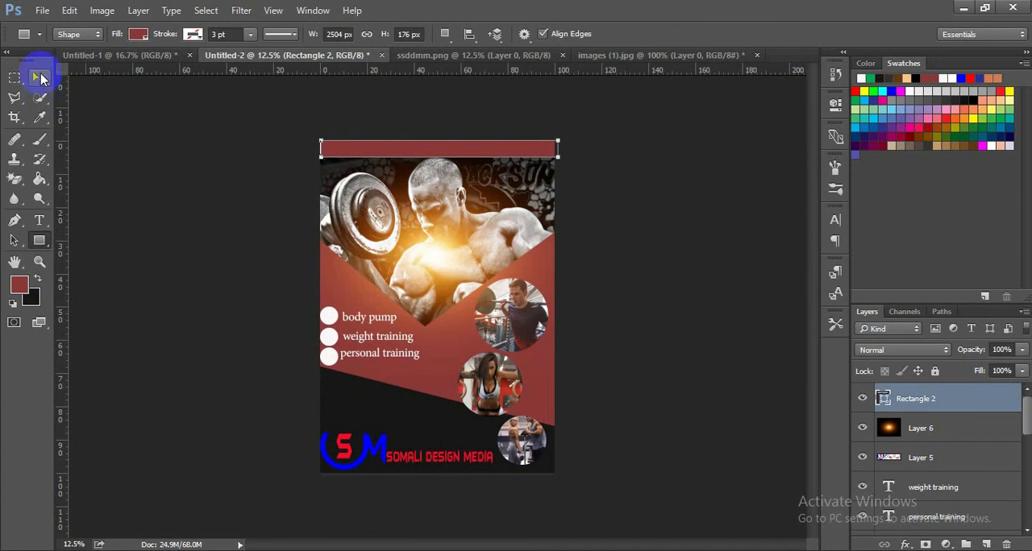
- Stretch the red top bar to about 105% width so it extends past the poster's left edge, and apply the transform
{"action": "left_click", "coordinate": [42, 78]}
{"action": "left_click", "coordinate": [334, 146]}
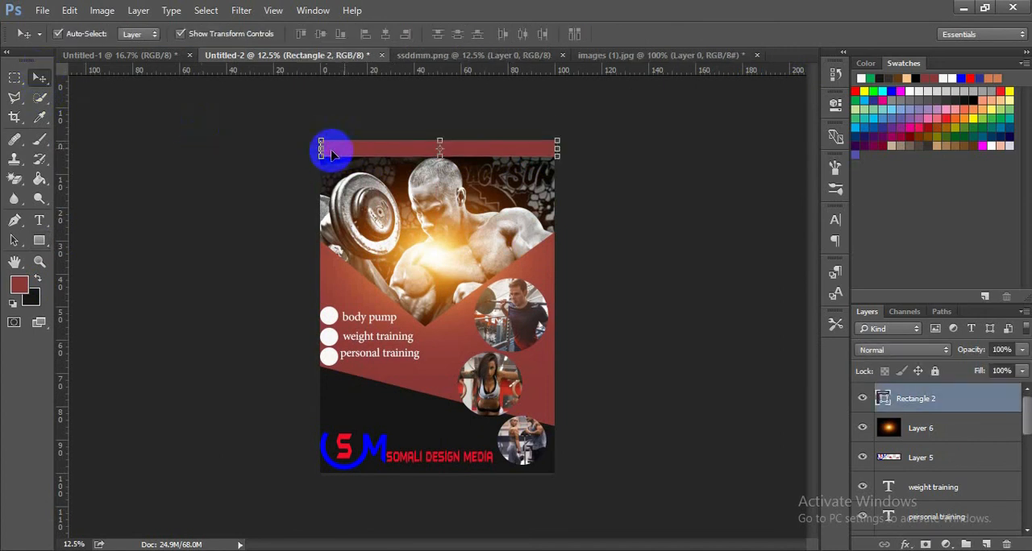
{"action": "left_click_drag", "start_coordinate": [321, 150], "coordinate": [310, 150]}
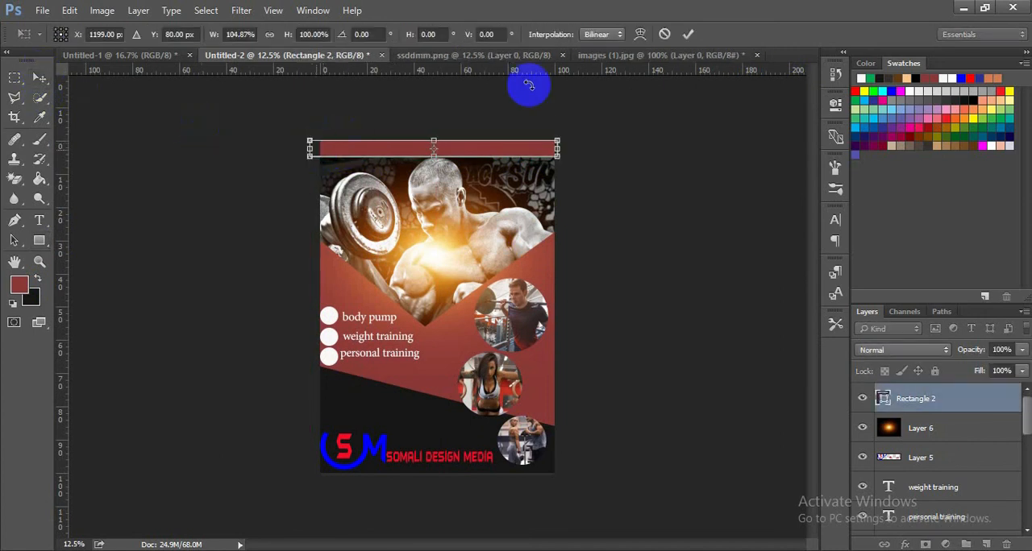
{"action": "left_click", "coordinate": [687, 34]}
{"action": "left_click", "coordinate": [668, 180]}
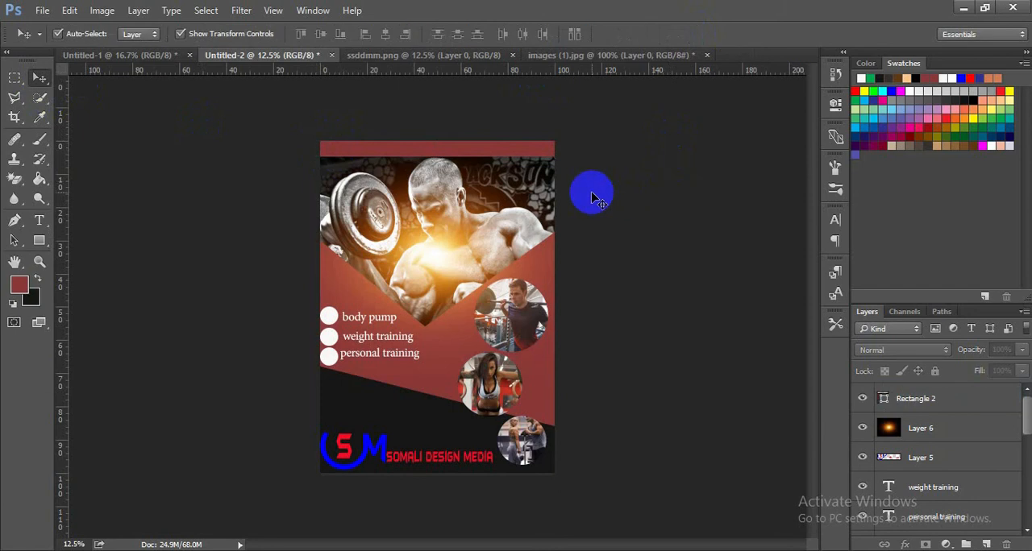
{"action": "left_click", "coordinate": [506, 205]}
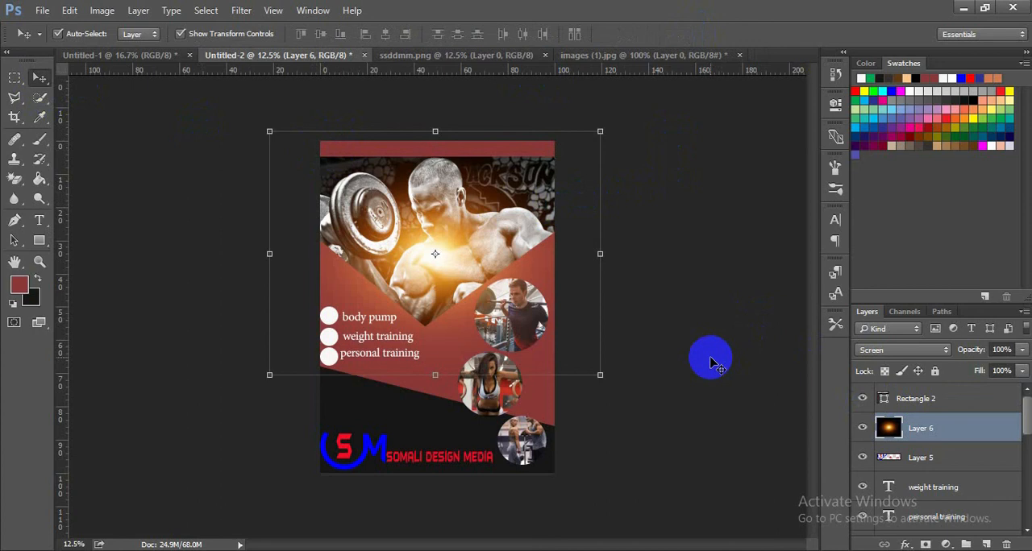
{"action": "left_click", "coordinate": [709, 363]}
{"action": "left_click", "coordinate": [542, 197]}
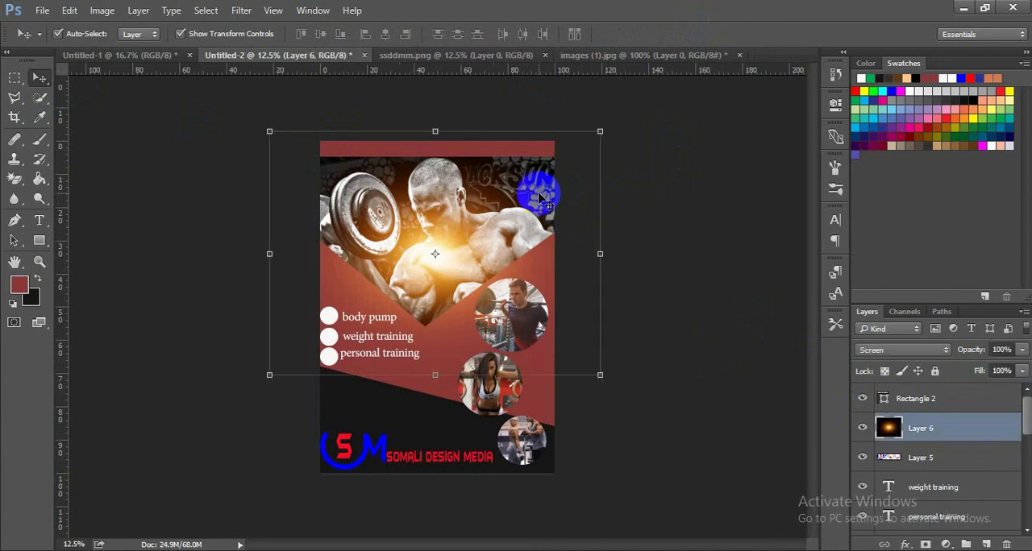
{"action": "left_click", "coordinate": [699, 239]}
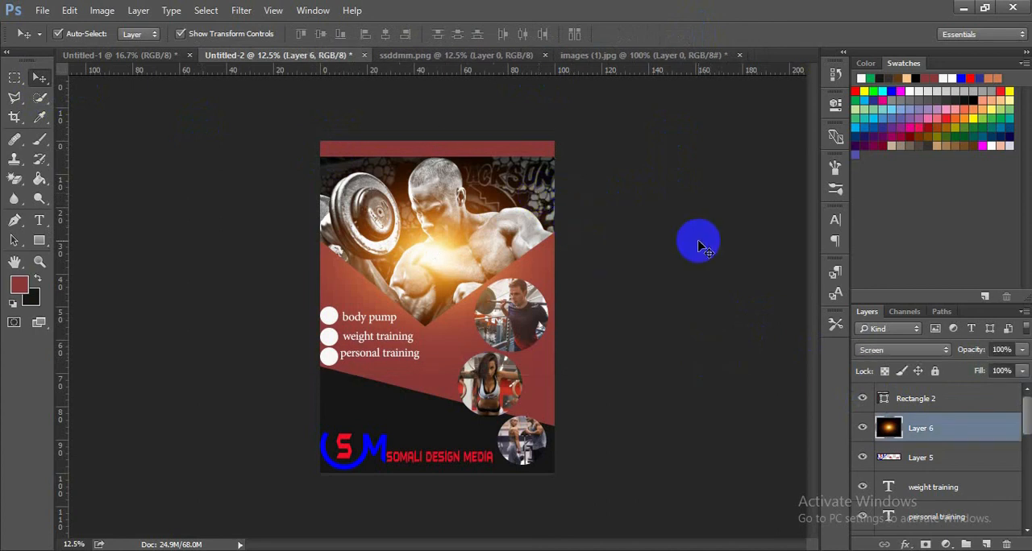
{"action": "left_click", "coordinate": [531, 158]}
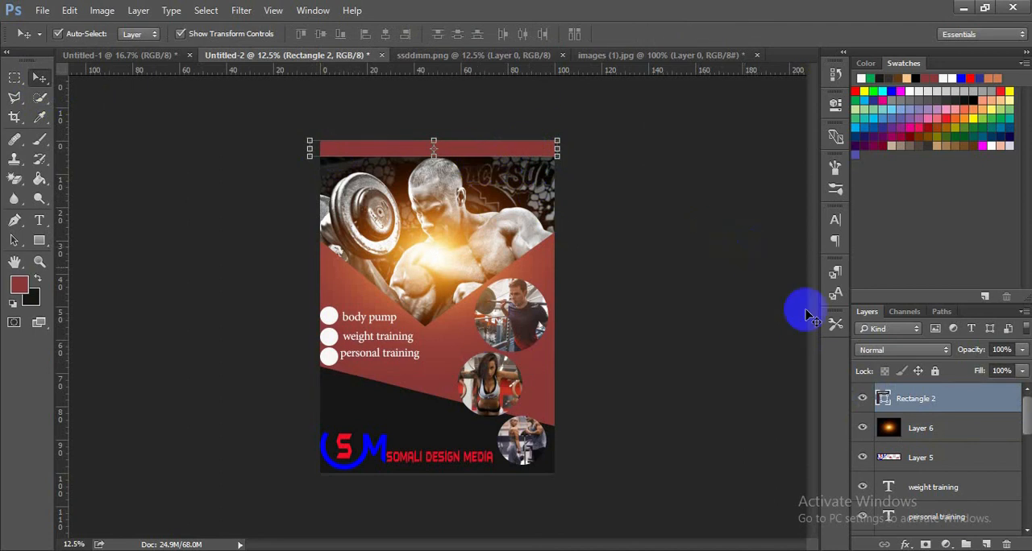
{"action": "left_click", "coordinate": [664, 348]}
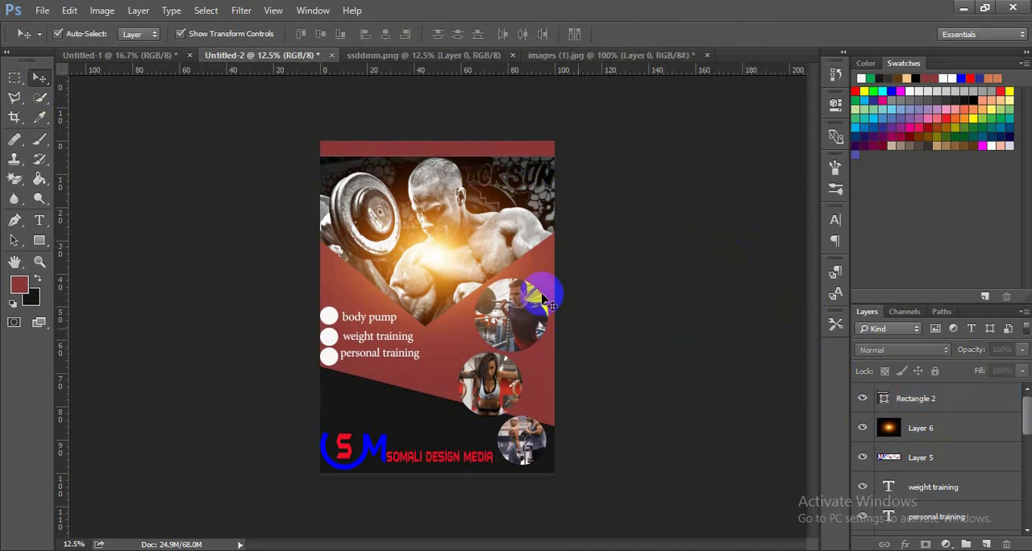
- Nudge the bodybuilder photo slightly down with the glow layer temporarily hidden, and show the glow again
{"action": "left_click", "coordinate": [864, 428]}
{"action": "left_click", "coordinate": [478, 260]}
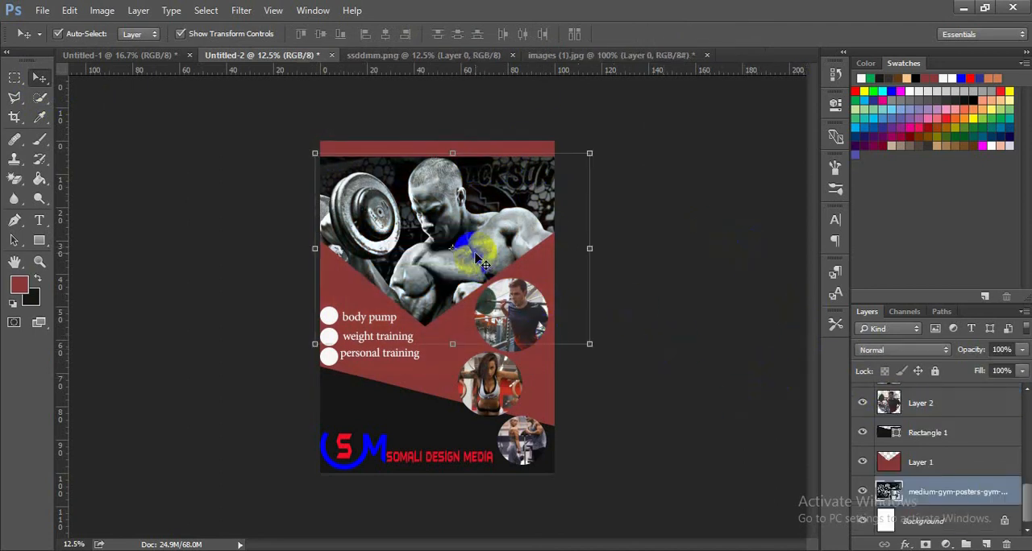
{"action": "key", "text": "Down"}
{"action": "key", "text": "Down"}
{"action": "key", "text": "Down"}
{"action": "key", "text": "Down"}
{"action": "key", "text": "Down"}
{"action": "key", "text": "Down"}
{"action": "key", "text": "Down"}
{"action": "key", "text": "Down"}
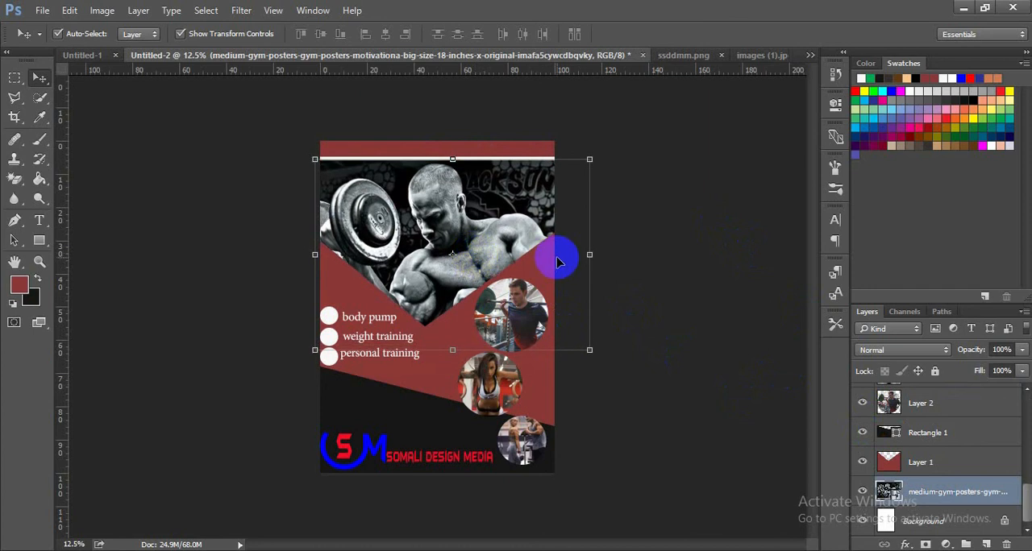
{"action": "left_click", "coordinate": [665, 257]}
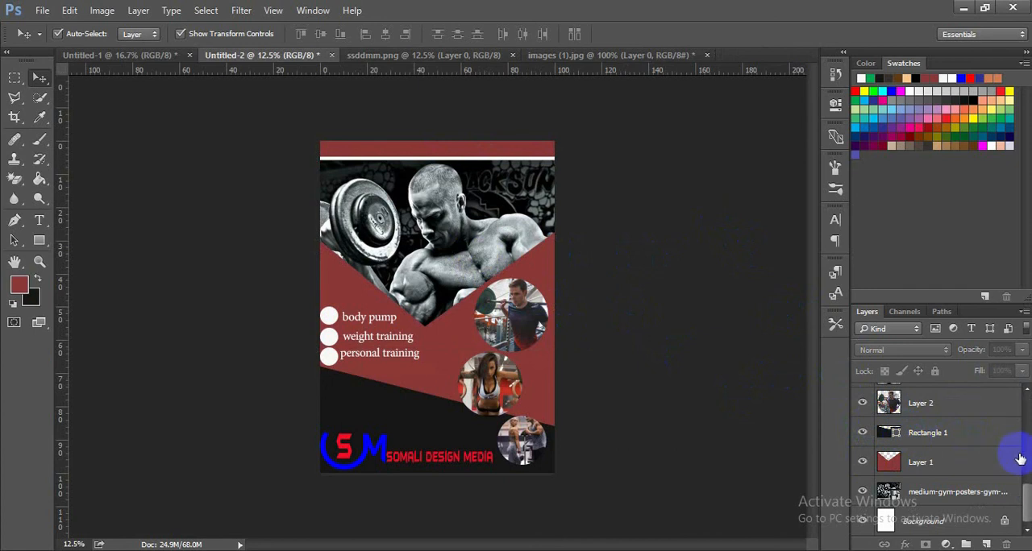
{"action": "left_click_drag", "start_coordinate": [1028, 506], "coordinate": [1027, 425]}
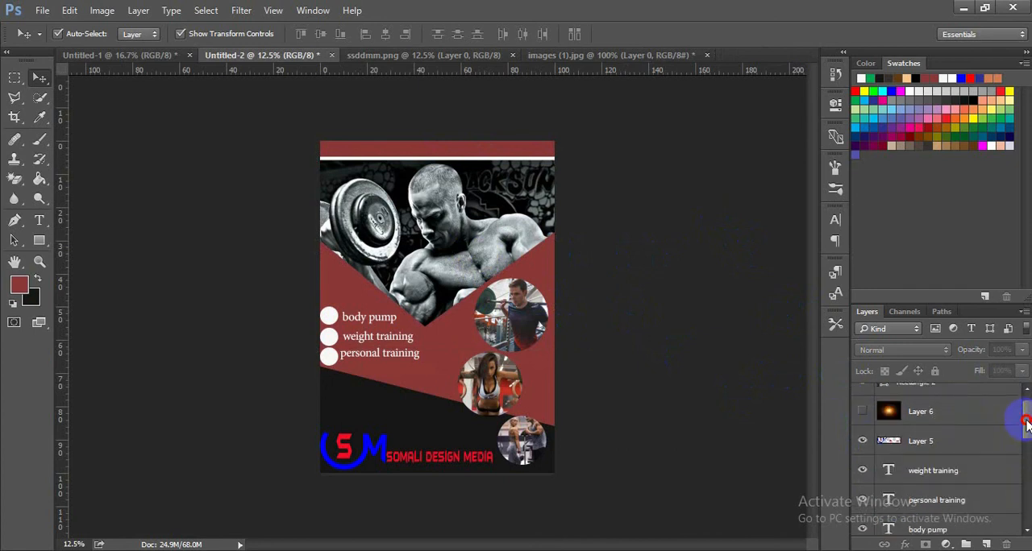
{"action": "left_click", "coordinate": [864, 414]}
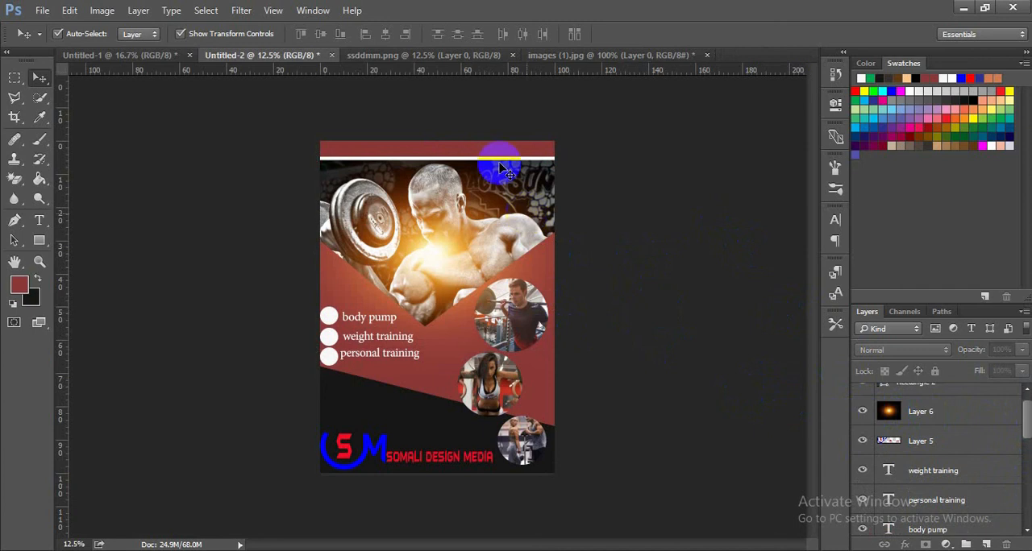
- Extend the red top bar downward to about 112% height over the exposed white strip and apply the transform
{"action": "left_click", "coordinate": [452, 153]}
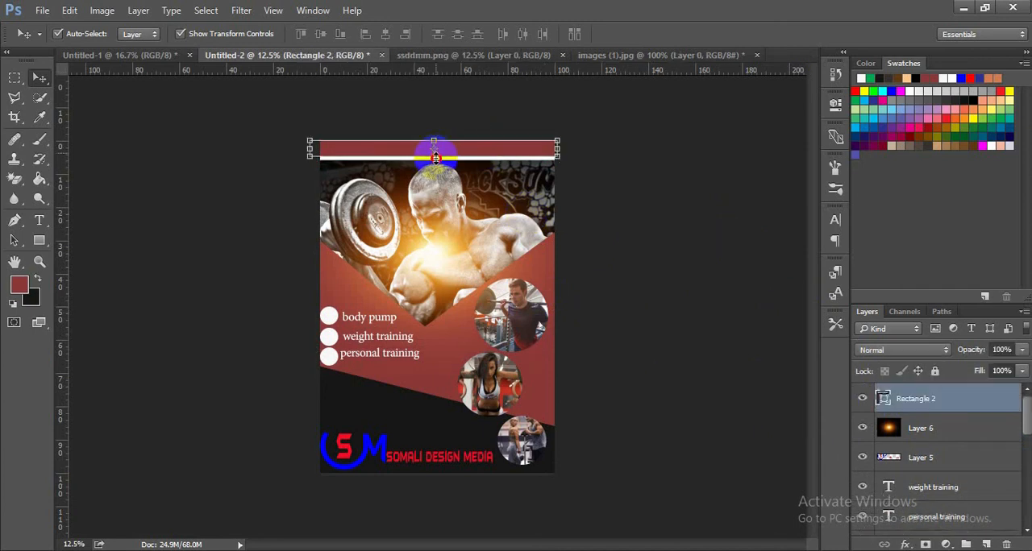
{"action": "left_click_drag", "start_coordinate": [433, 153], "coordinate": [435, 158]}
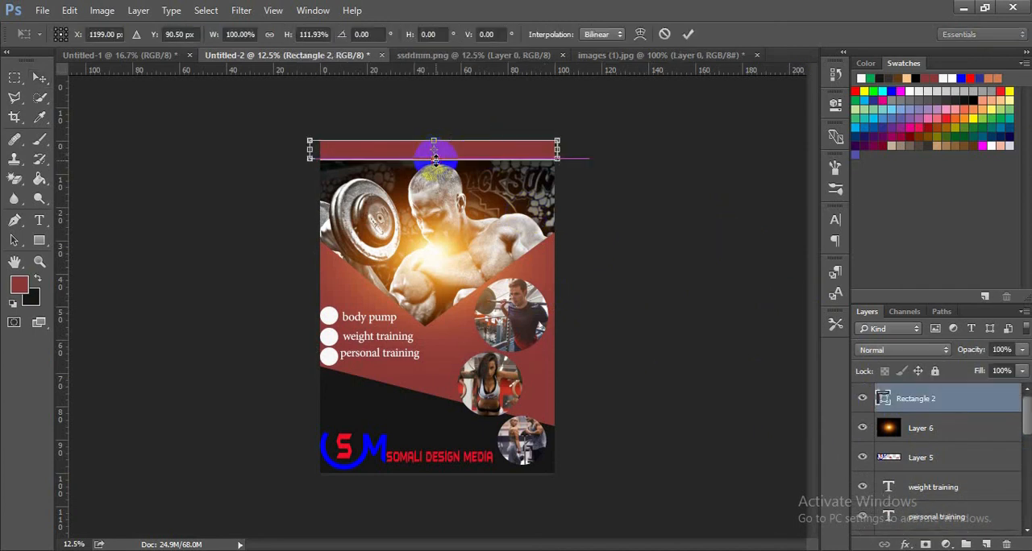
{"action": "left_click", "coordinate": [689, 36]}
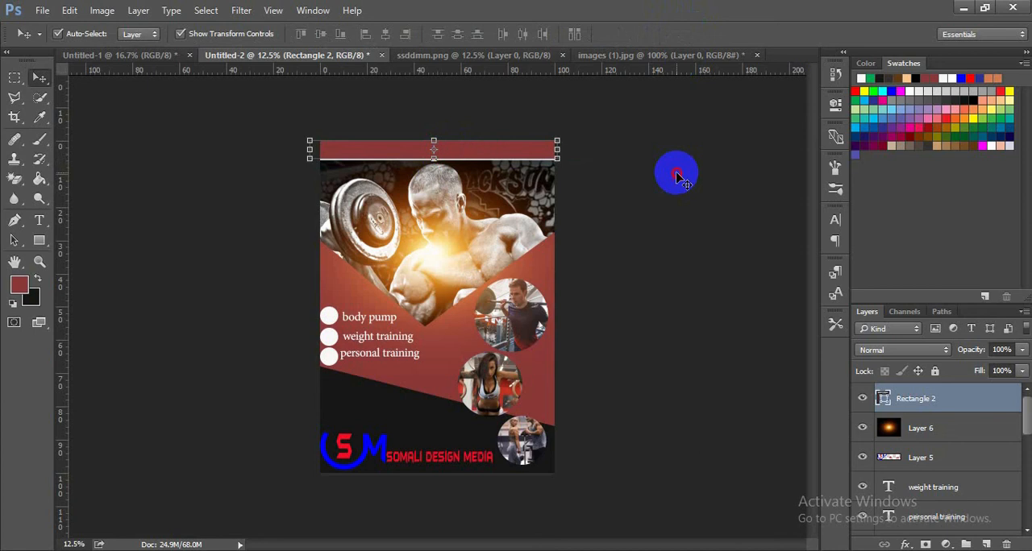
{"action": "left_click", "coordinate": [675, 173]}
- Stretch the red top bar further down over the photo to about 157% height and apply the transform
{"action": "left_click", "coordinate": [524, 154]}
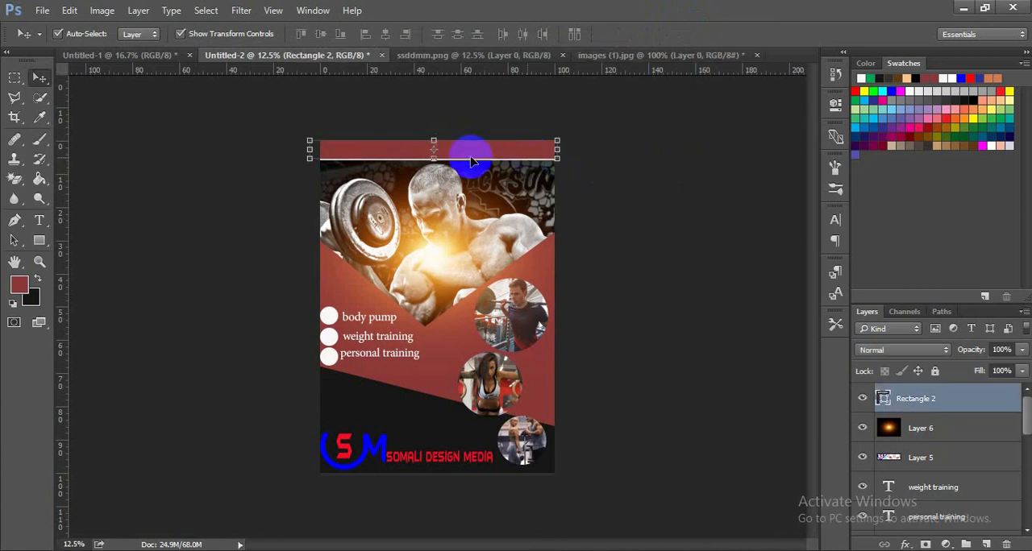
{"action": "left_click_drag", "start_coordinate": [434, 158], "coordinate": [434, 170]}
{"action": "left_click", "coordinate": [689, 35]}
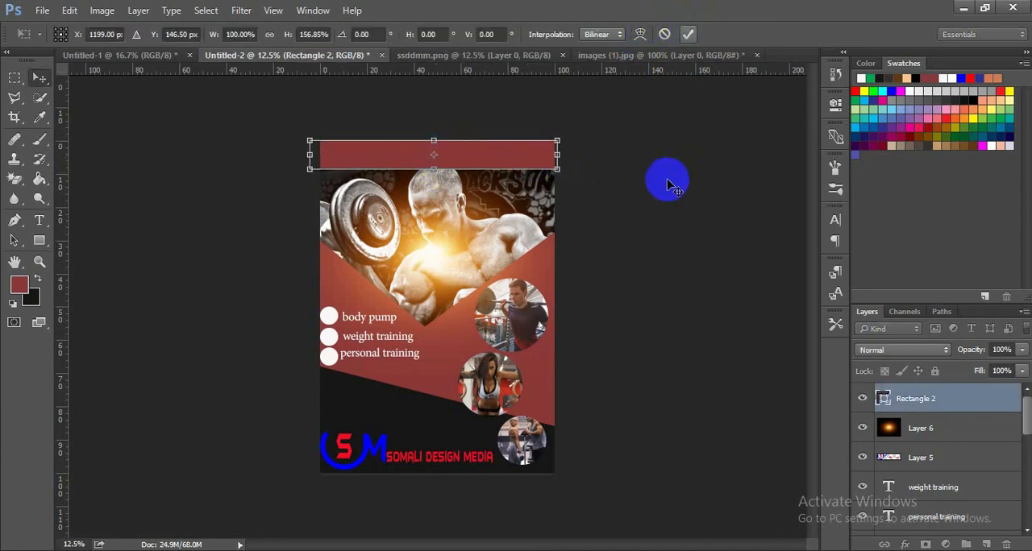
{"action": "left_click", "coordinate": [667, 189]}
- Nudge the red top bar up so it extends slightly past the poster's top edge while still covering the white strip
{"action": "left_click", "coordinate": [530, 166]}
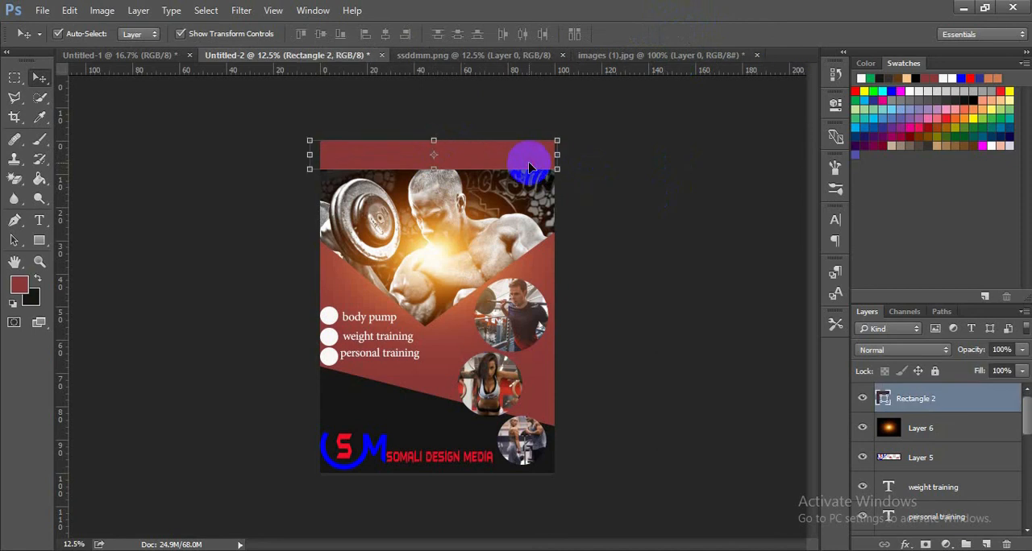
{"action": "key", "text": "Up"}
{"action": "key", "text": "Up"}
{"action": "key", "text": "Up"}
{"action": "key", "text": "Up"}
{"action": "key", "text": "Up"}
{"action": "key", "text": "Up"}
{"action": "key", "text": "Up"}
{"action": "key", "text": "Up"}
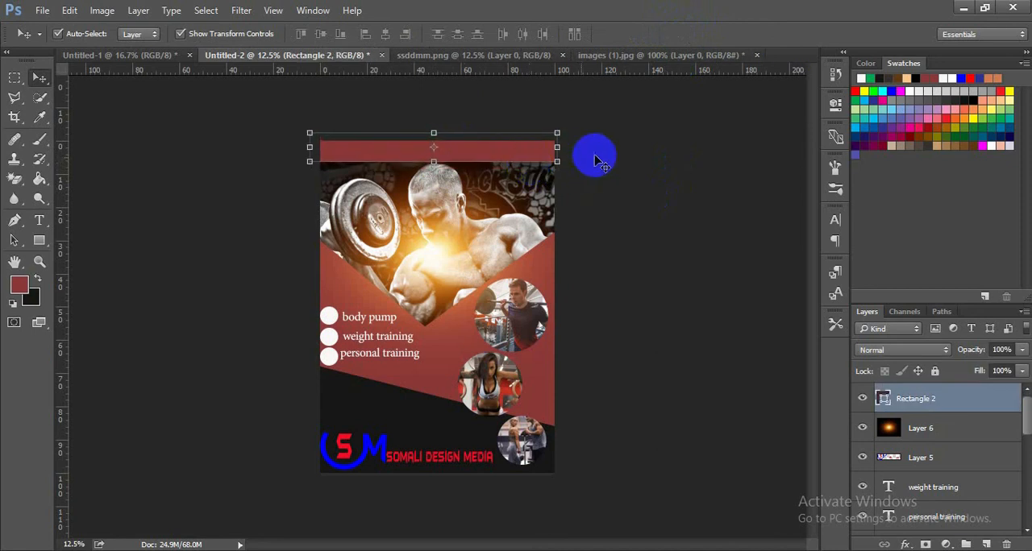
{"action": "left_click", "coordinate": [627, 161]}
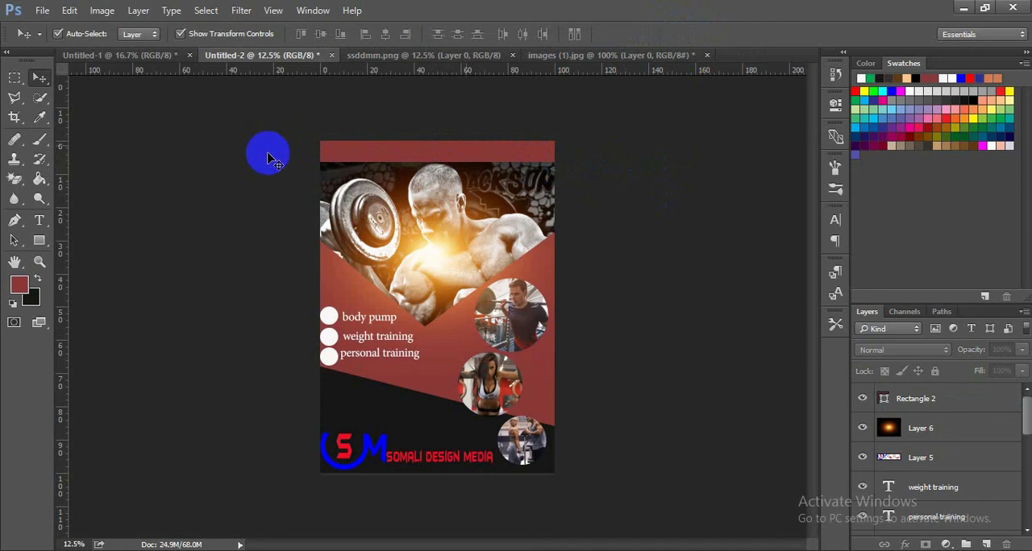
- Add the white 43 pt text "somali fitness centre" and place it at the right end of the red top bar
{"action": "left_click", "coordinate": [37, 224]}
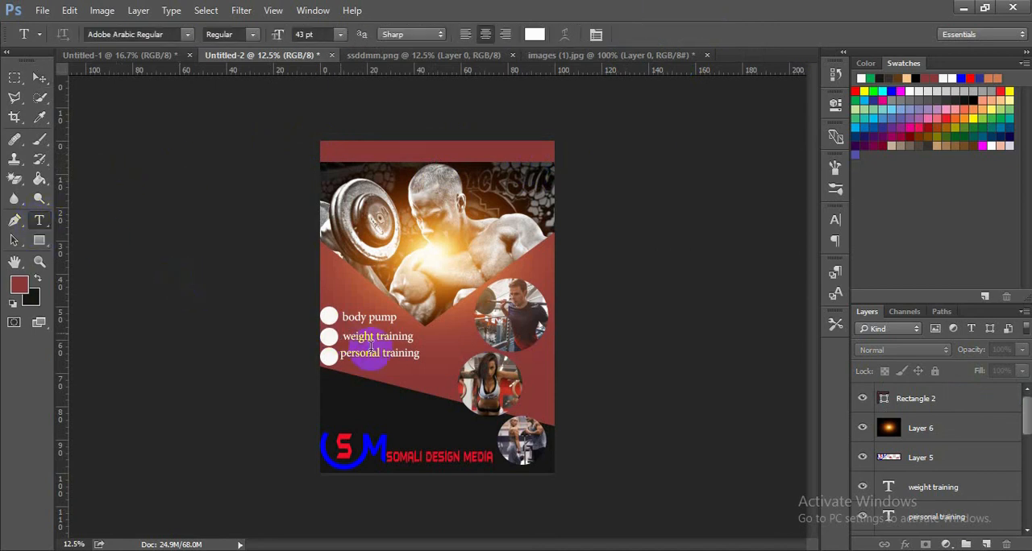
{"action": "left_click", "coordinate": [369, 401]}
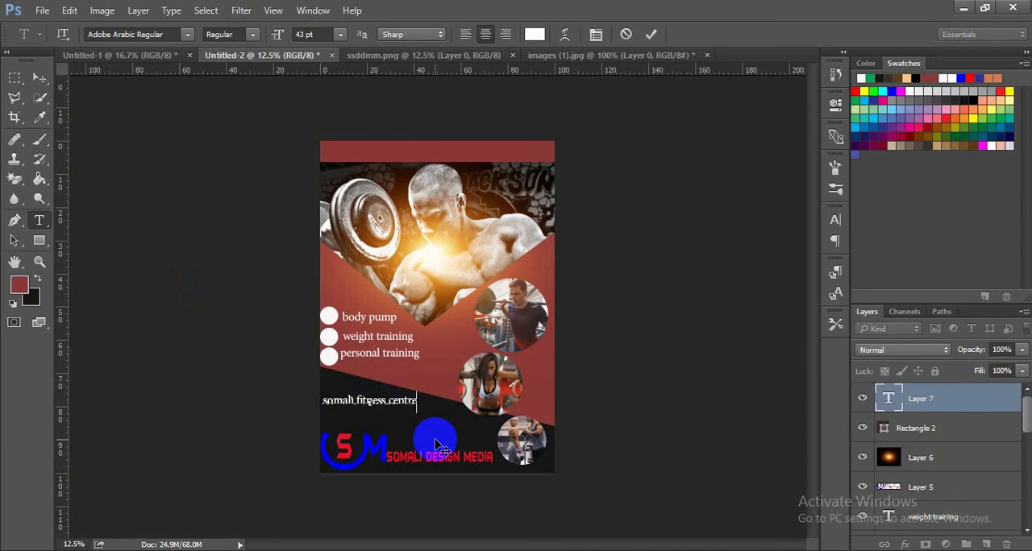
{"action": "key", "text": "ctrl+a"}
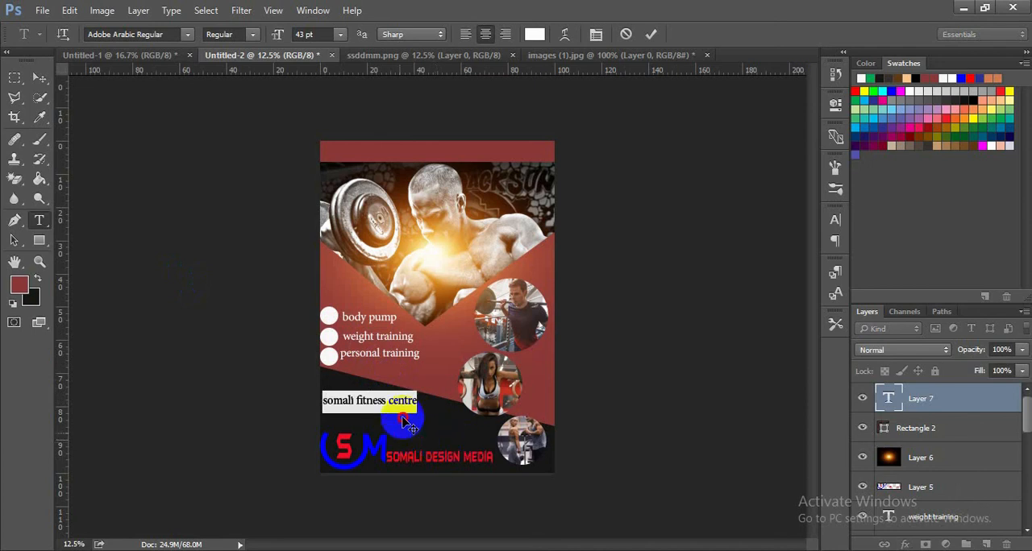
{"action": "left_click_drag", "start_coordinate": [407, 425], "coordinate": [538, 192]}
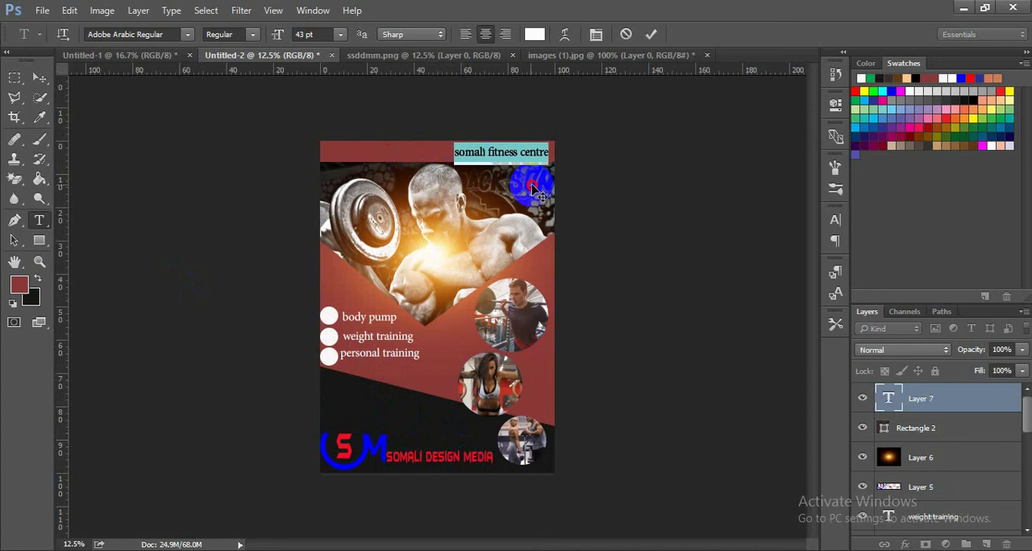
{"action": "left_click", "coordinate": [650, 34]}
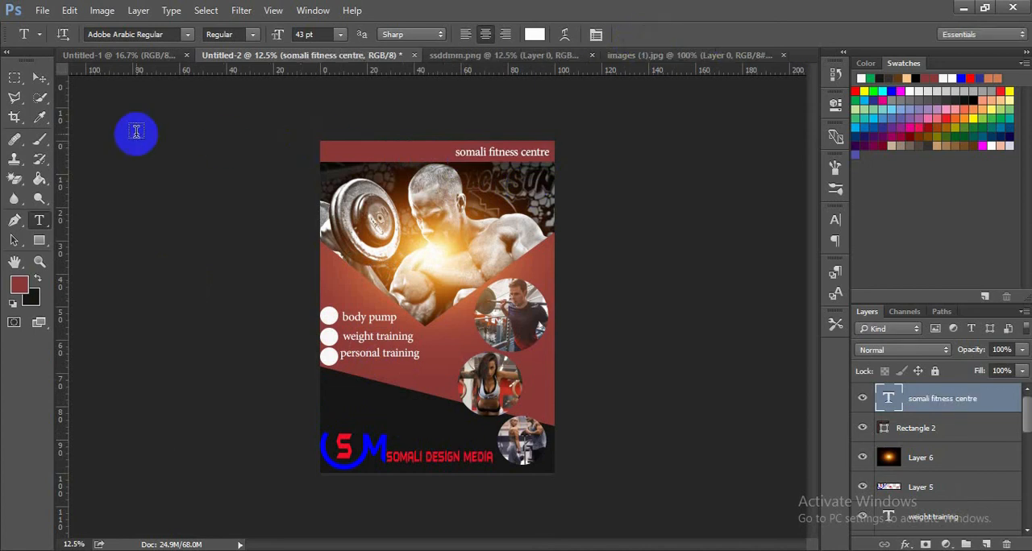
- Move the "somali fitness centre" text slightly up within the red top bar
{"action": "left_click", "coordinate": [38, 79]}
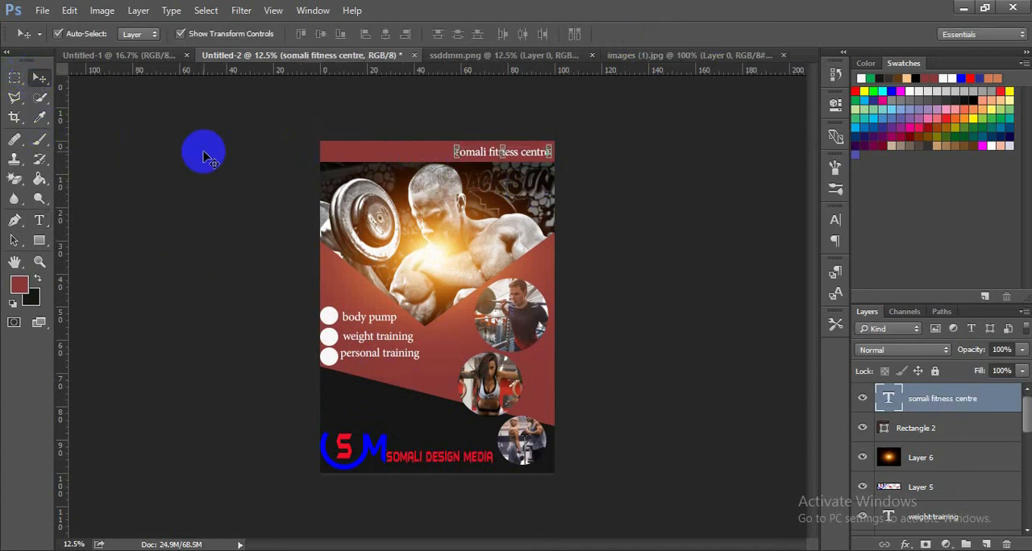
{"action": "left_click_drag", "start_coordinate": [204, 153], "coordinate": [204, 151]}
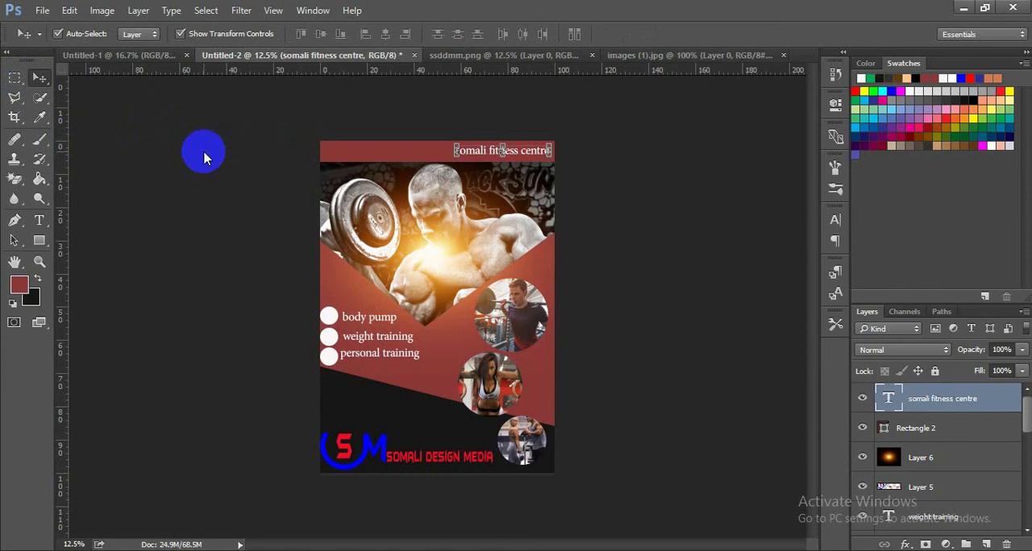
{"action": "left_click", "coordinate": [359, 130]}
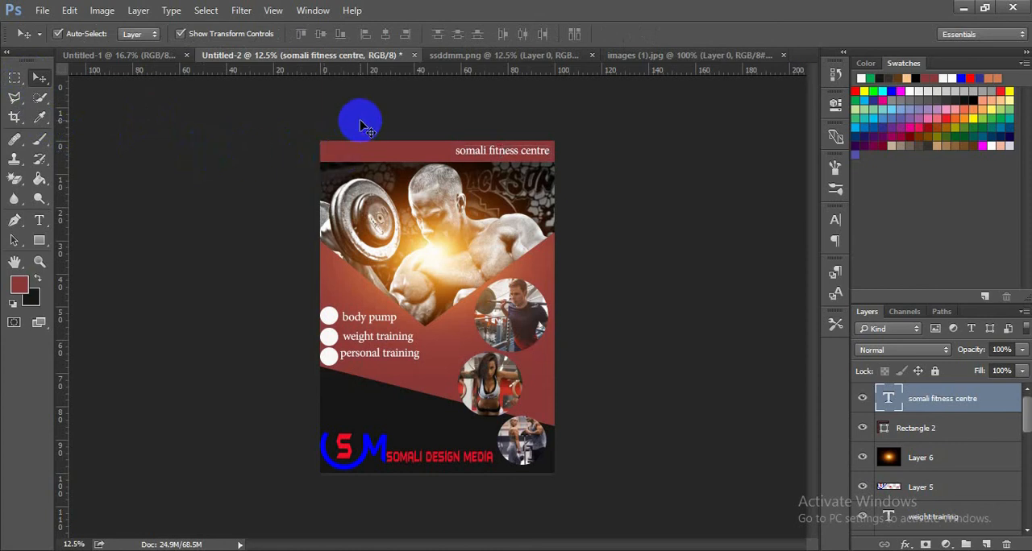